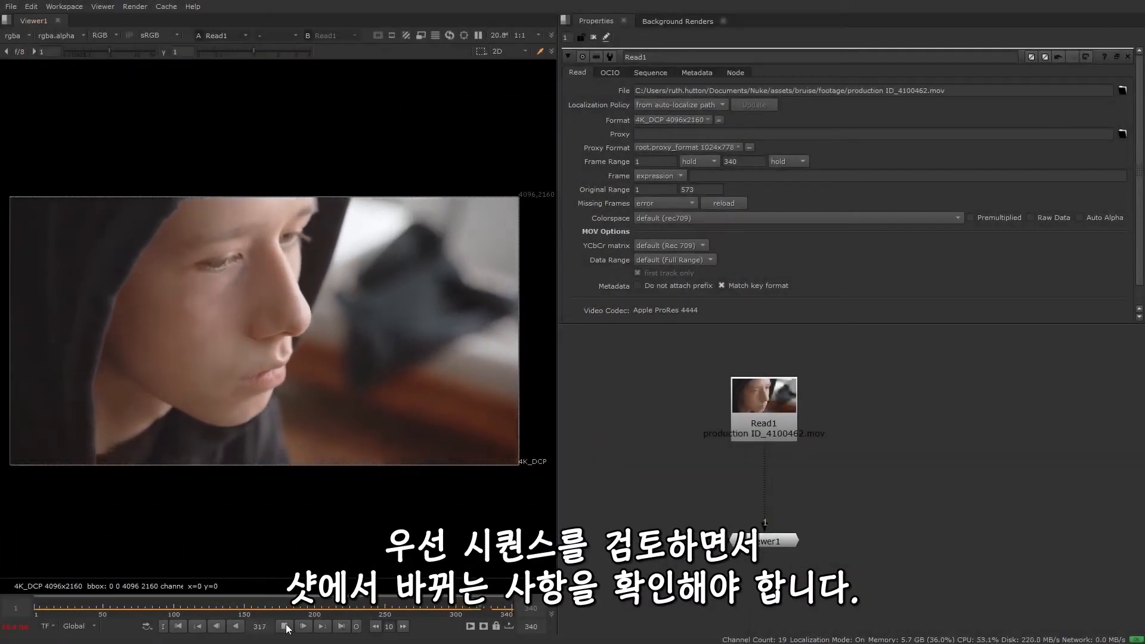
# Stop playback and scrub through the sequence, examining how the bruise under the eye changes with lighting, angle and focus
pyautogui.click(287, 629)
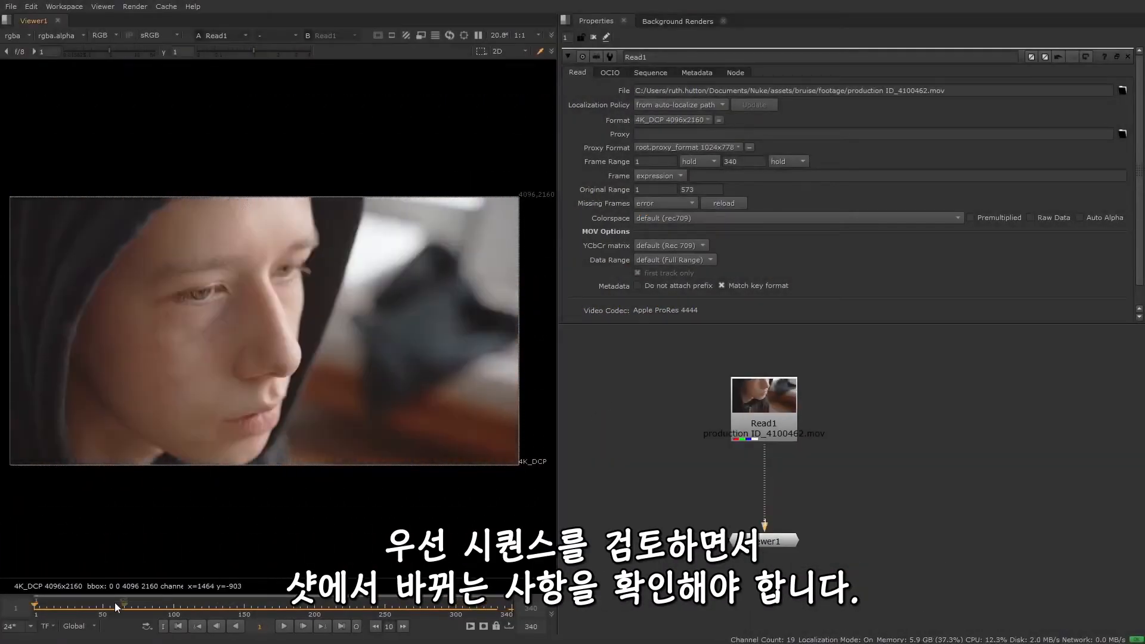
pyautogui.click(52, 607)
pyautogui.moveTo(52, 607); pyautogui.dragTo(80, 610)
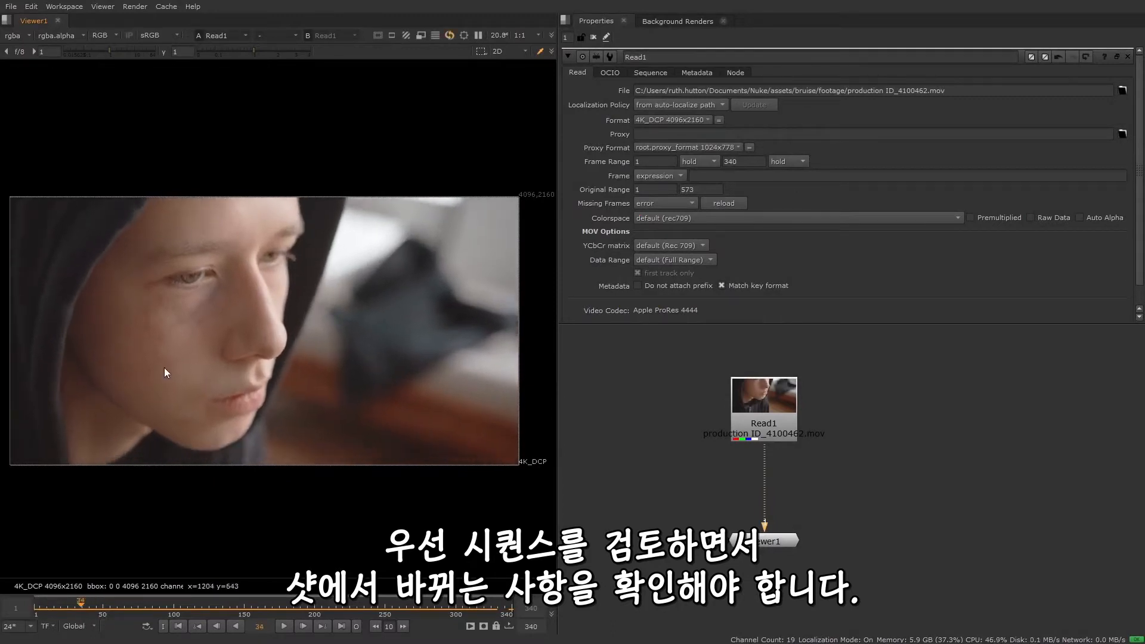
pyautogui.scroll(4, 232, 301)
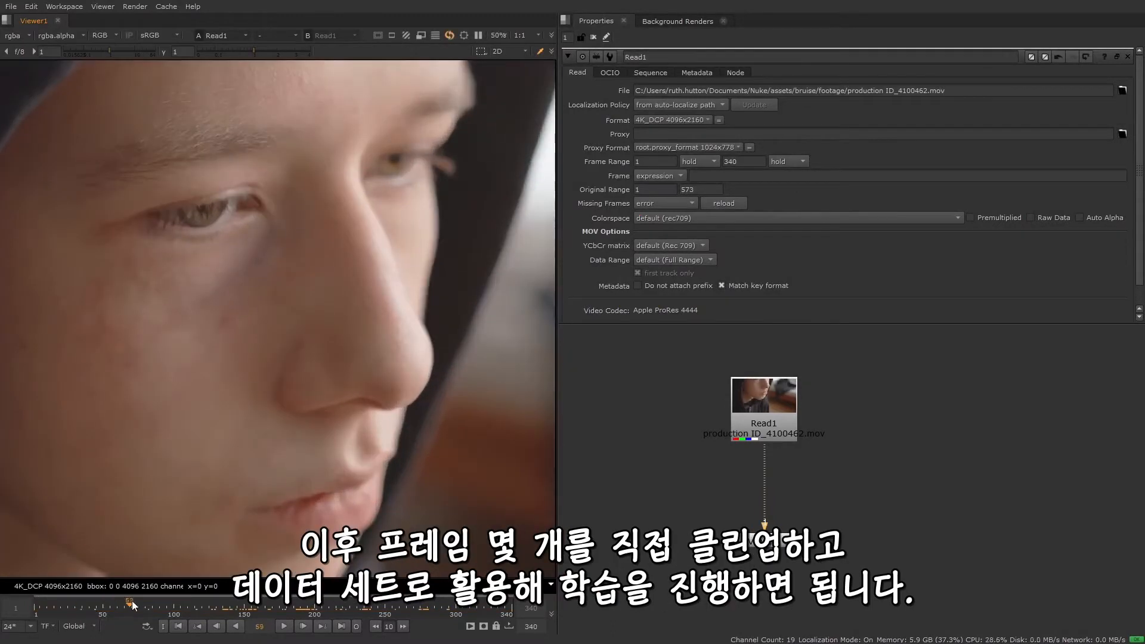
pyautogui.moveTo(95, 614); pyautogui.dragTo(314, 622)
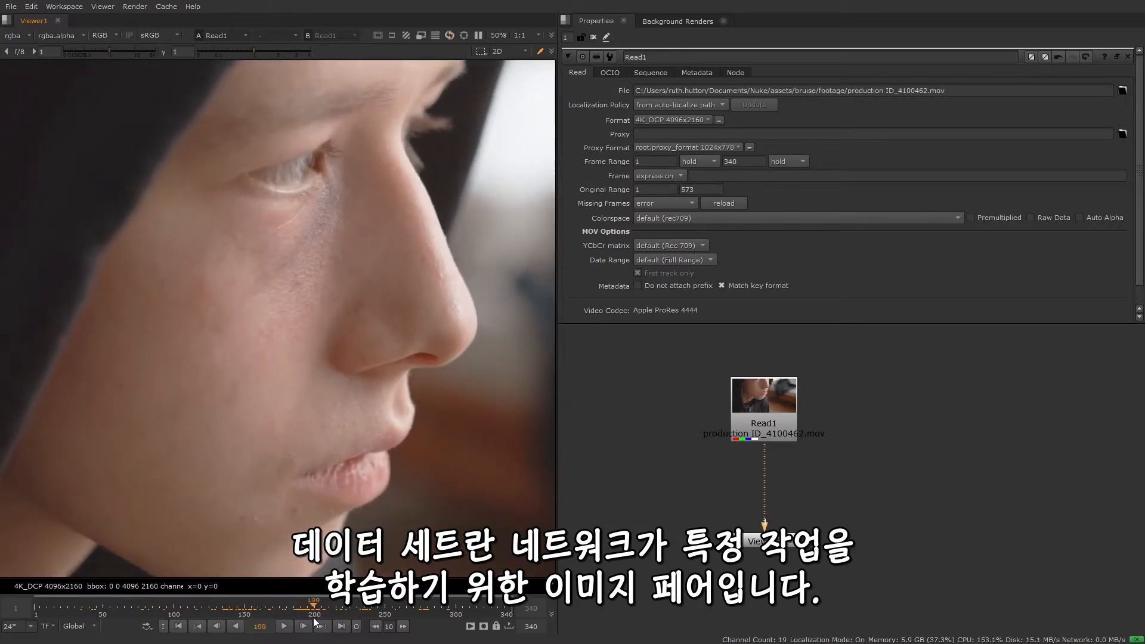
pyautogui.click(173, 608)
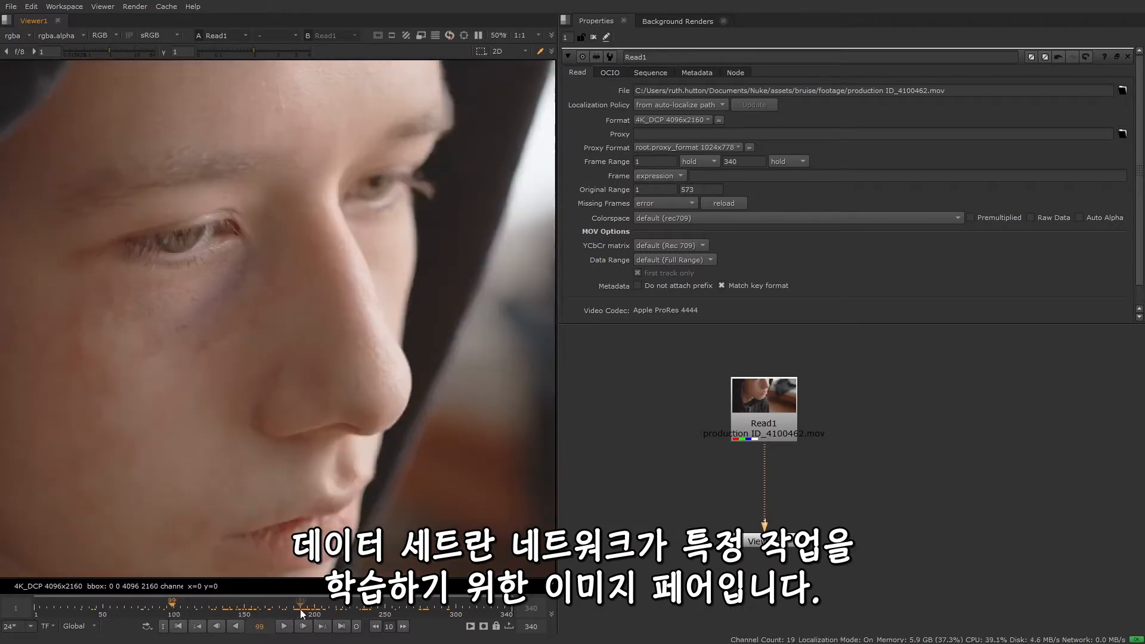
pyautogui.click(299, 610)
pyautogui.click(155, 607)
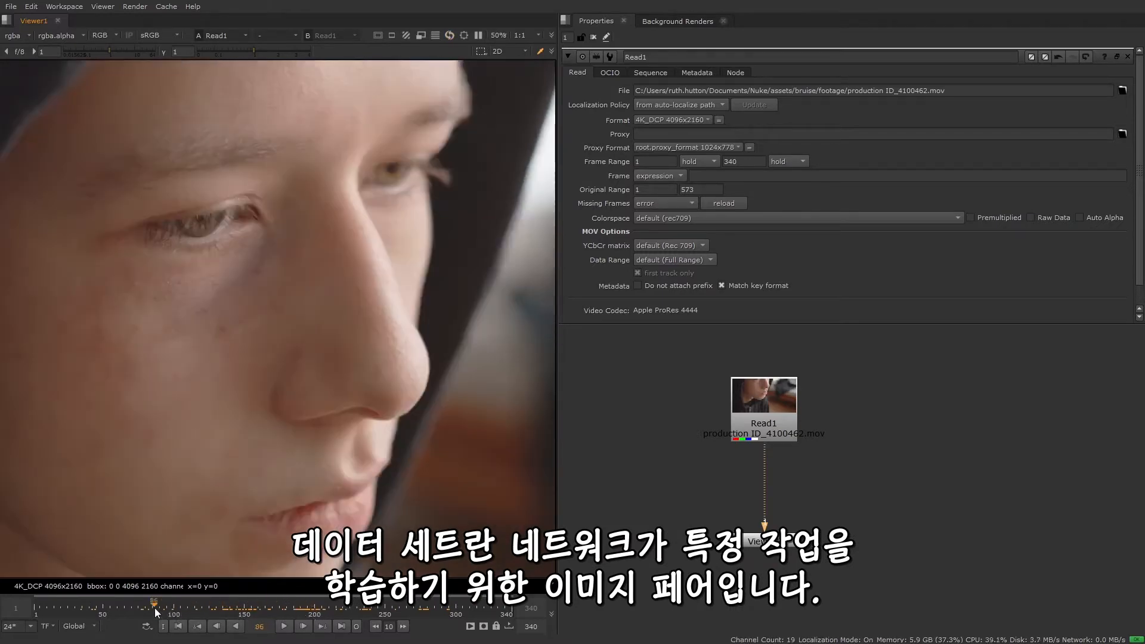
pyautogui.click(309, 608)
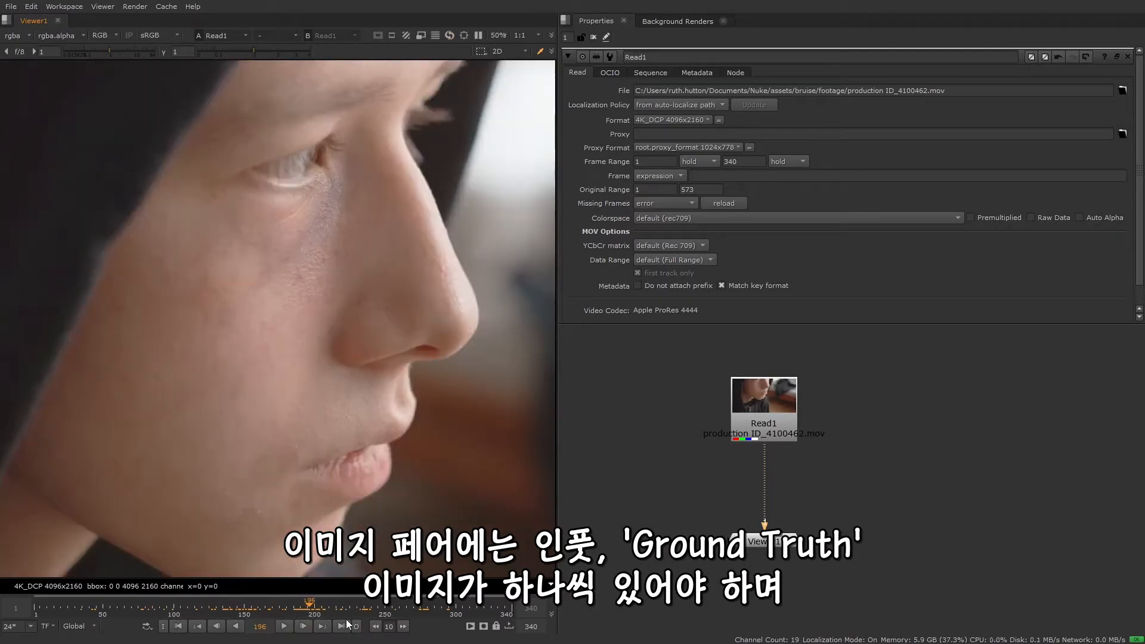
pyautogui.click(357, 605)
pyautogui.click(395, 607)
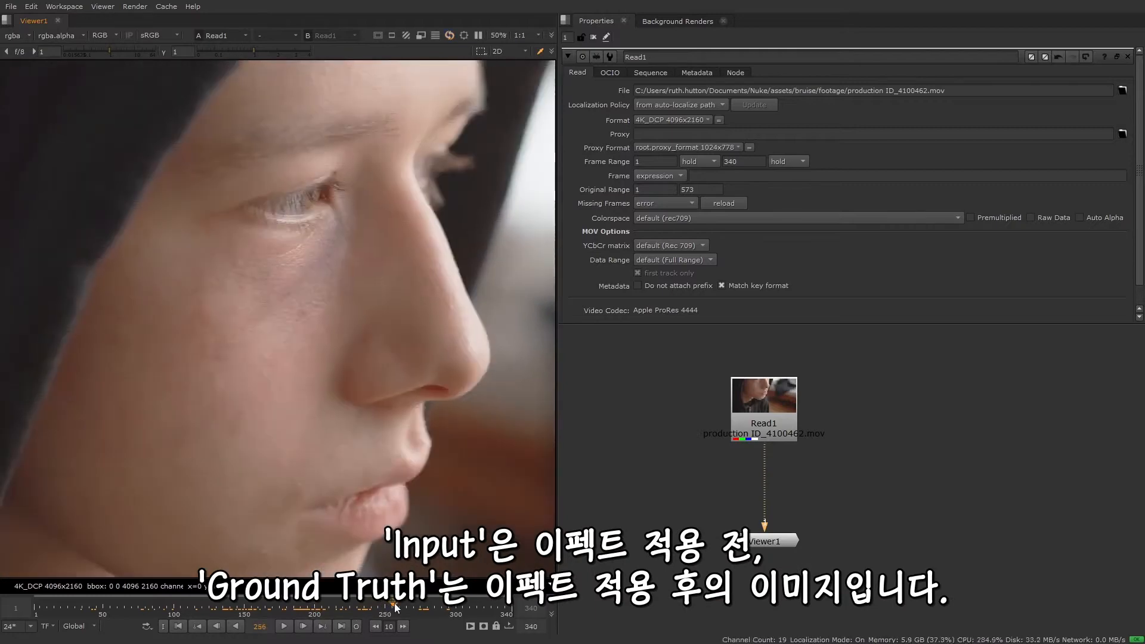
pyautogui.click(376, 606)
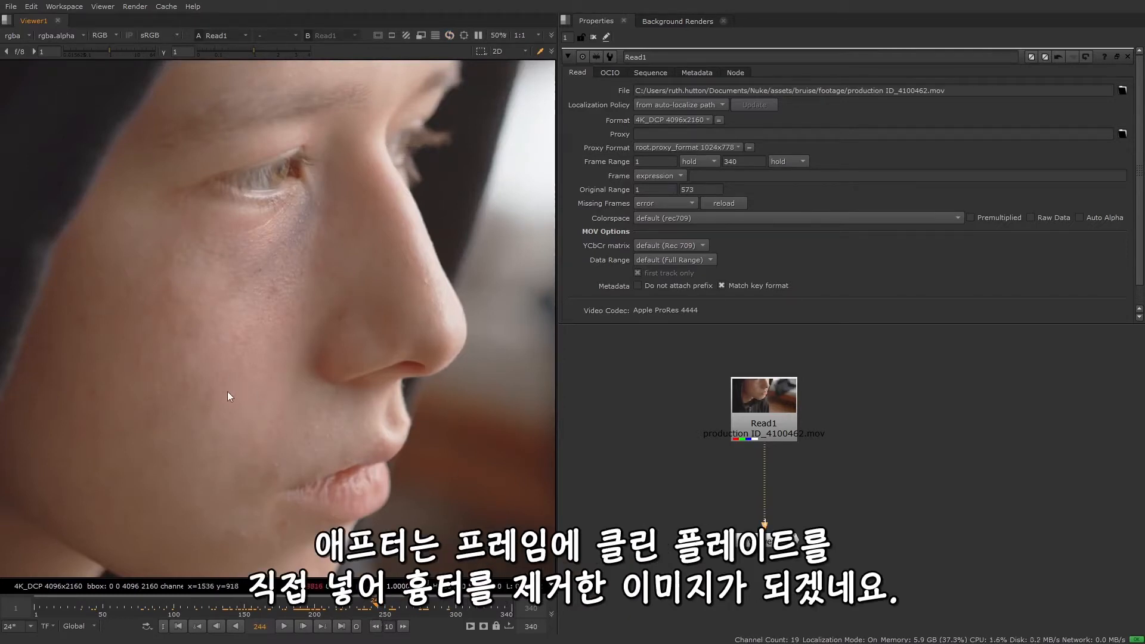
# Compare the bruise at frames 139 and 200, and check the later frames for changes in camera angle and focus
pyautogui.click(316, 607)
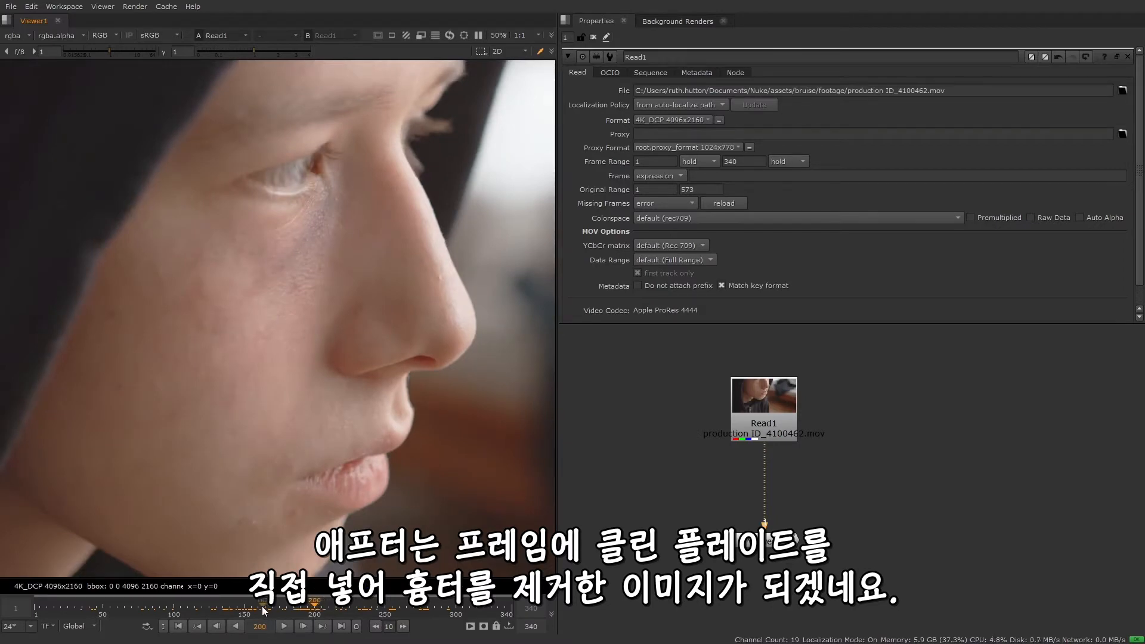
pyautogui.click(245, 608)
pyautogui.moveTo(244, 609); pyautogui.dragTo(229, 613)
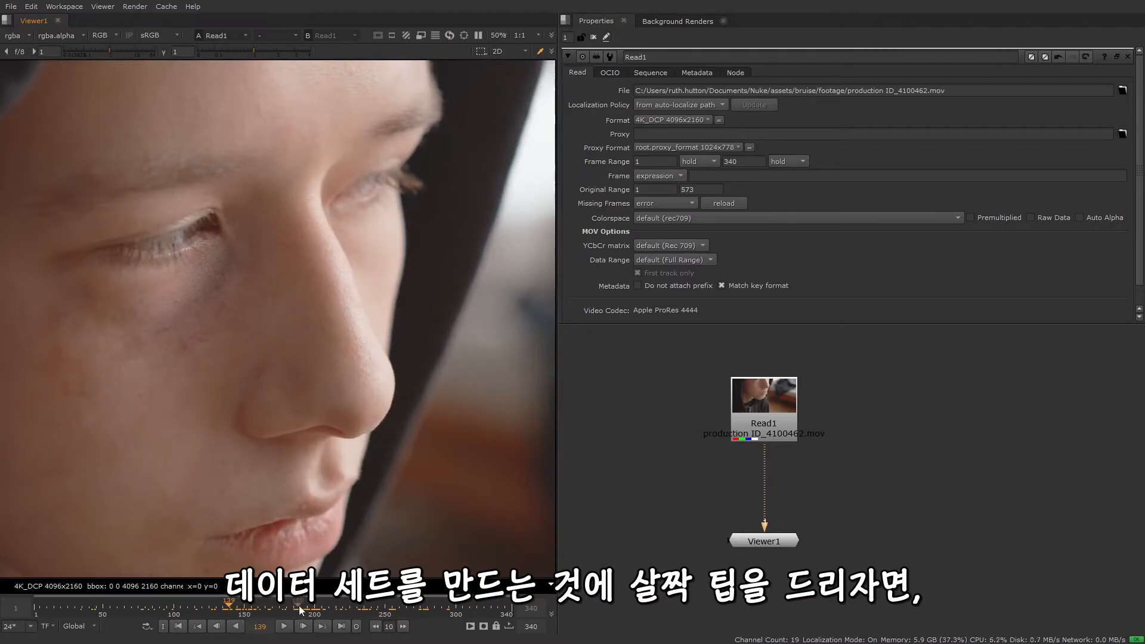
pyautogui.click(315, 609)
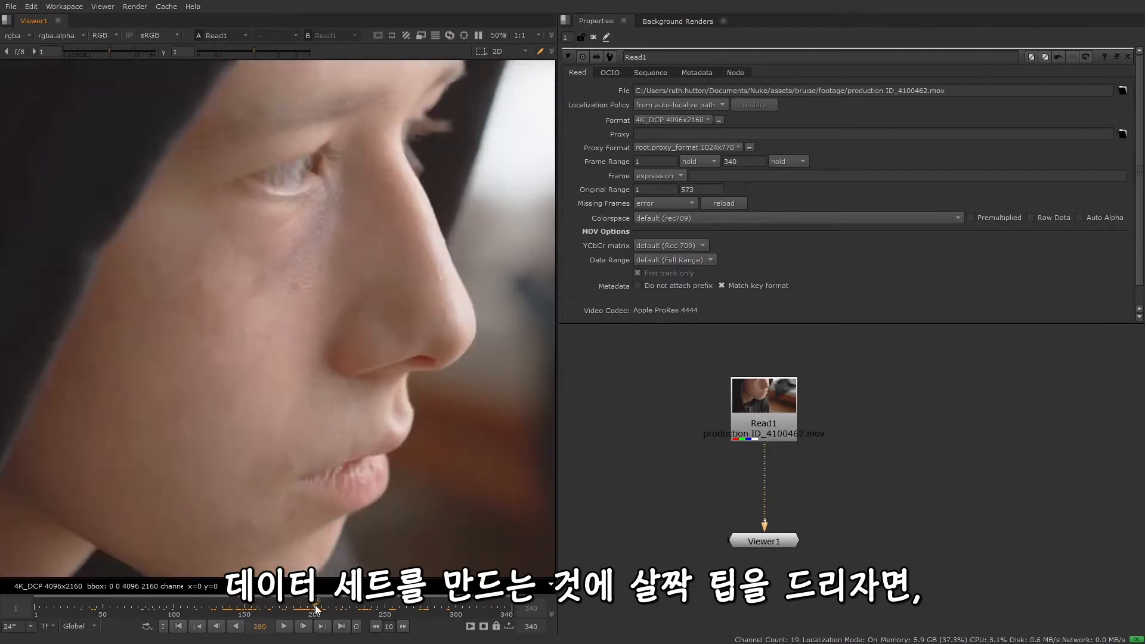
pyautogui.click(229, 608)
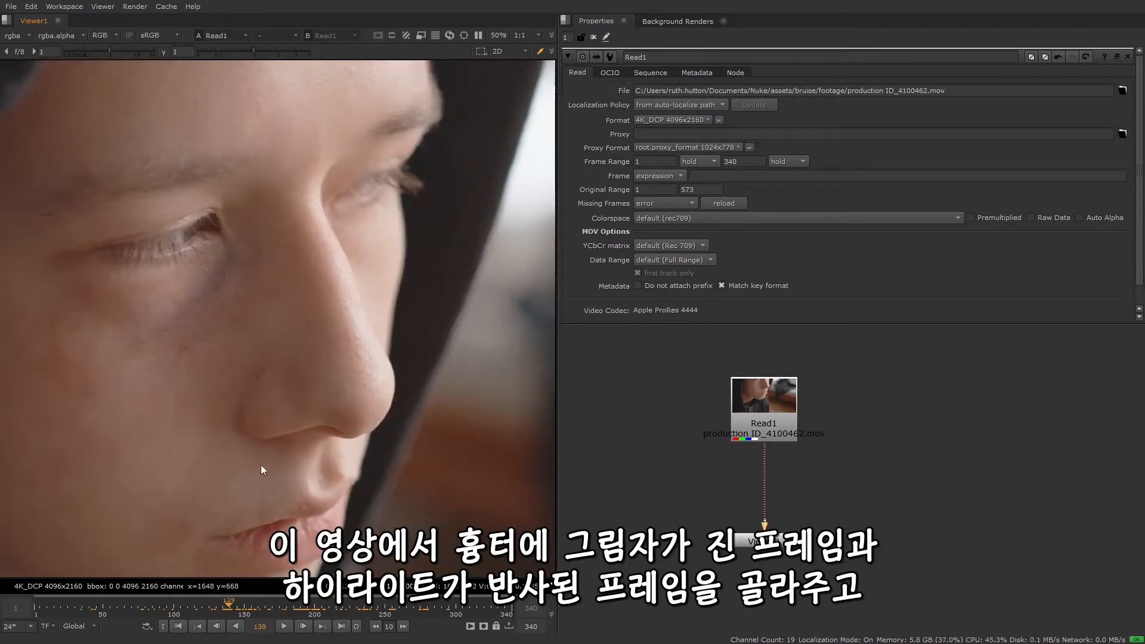
pyautogui.scroll(-1, 260, 464)
pyautogui.moveTo(275, 475); pyautogui.dragTo(323, 434, button='middle')
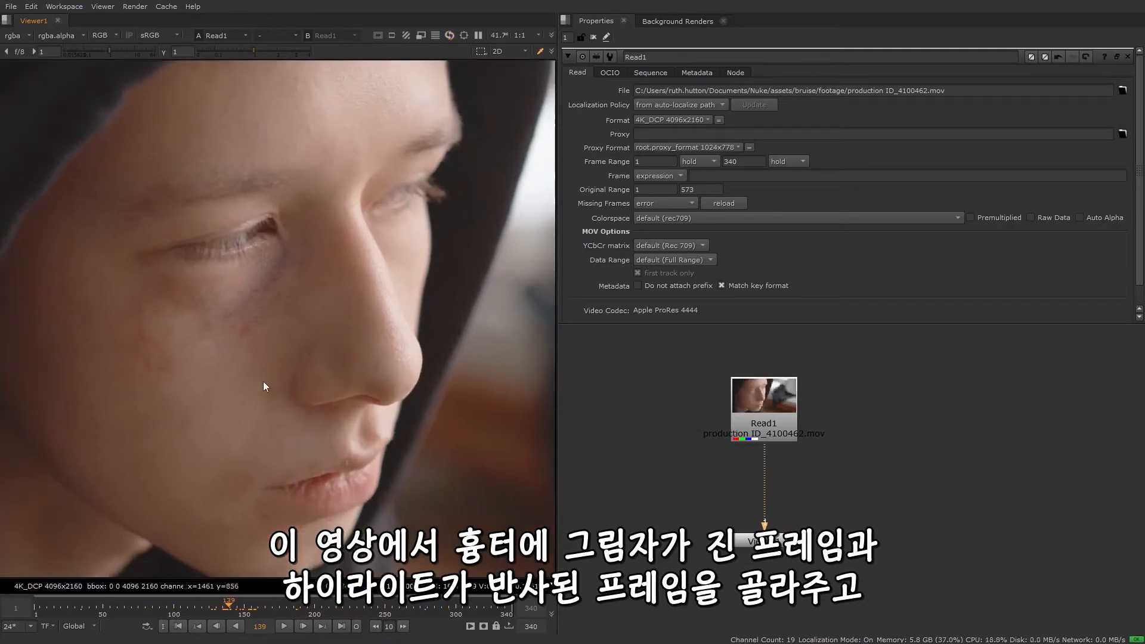
pyautogui.click(318, 604)
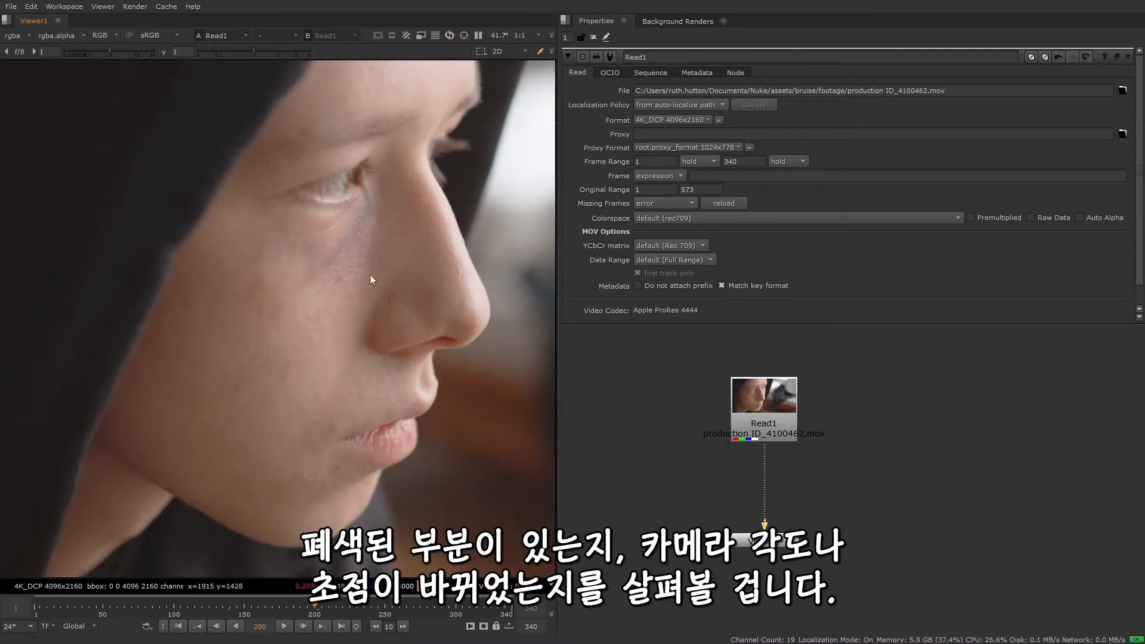
pyautogui.click(365, 610)
pyautogui.moveTo(355, 620); pyautogui.dragTo(389, 628)
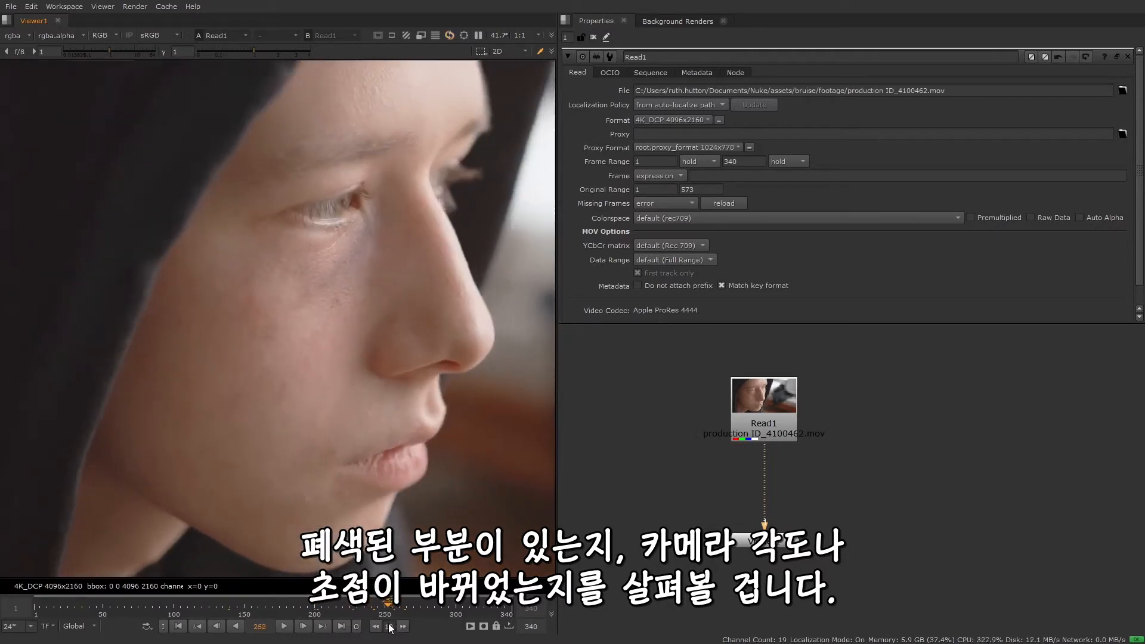
pyautogui.click(228, 609)
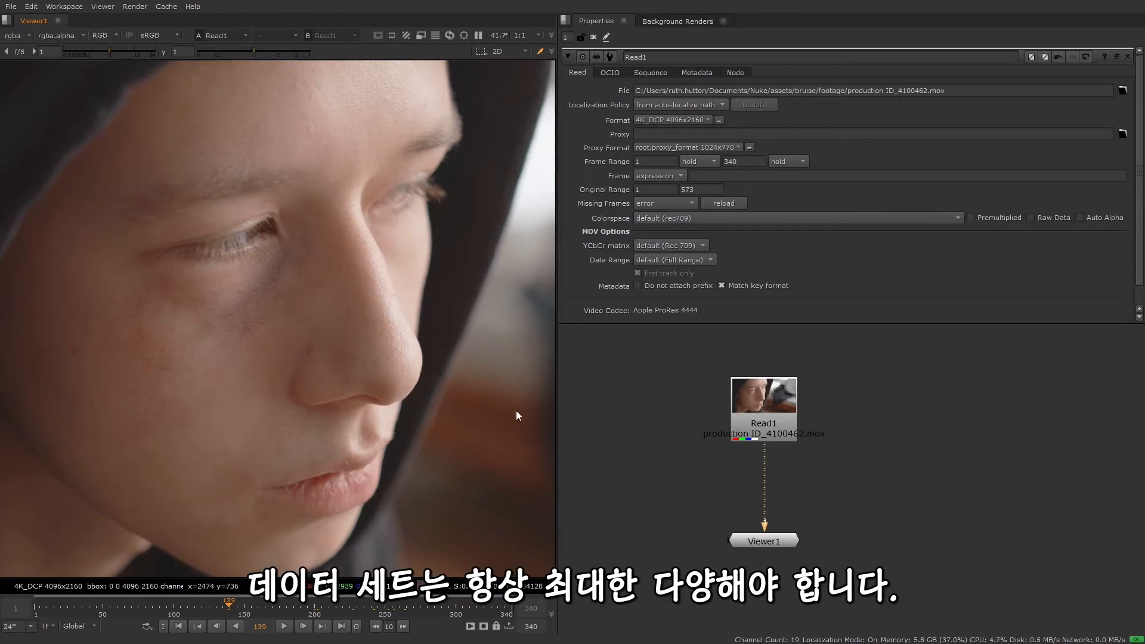
pyautogui.click(315, 610)
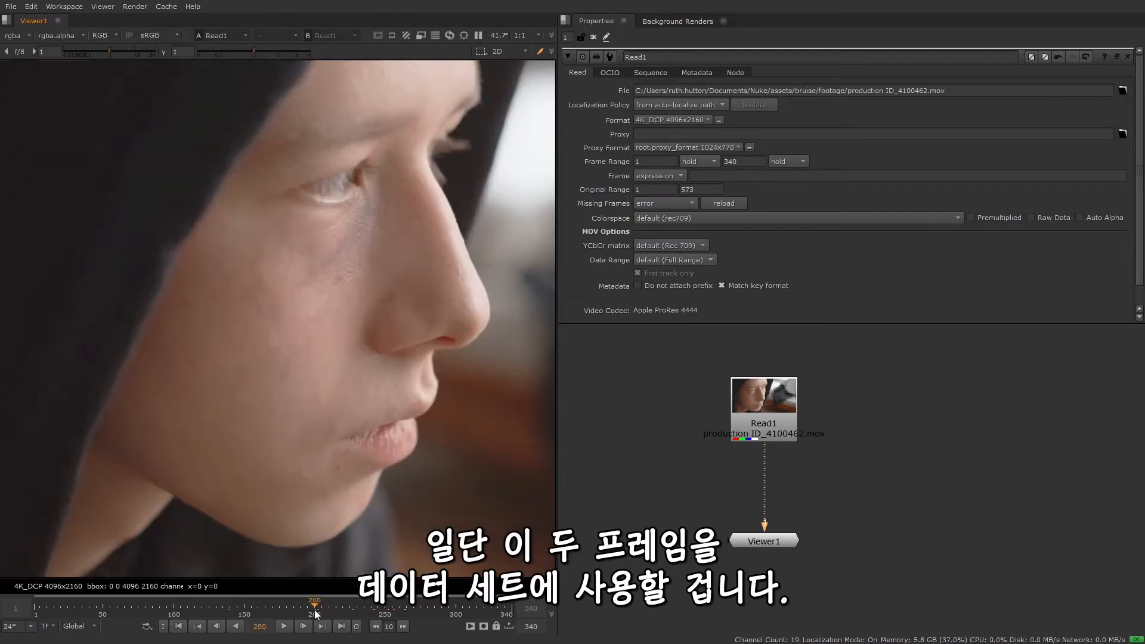
pyautogui.click(229, 610)
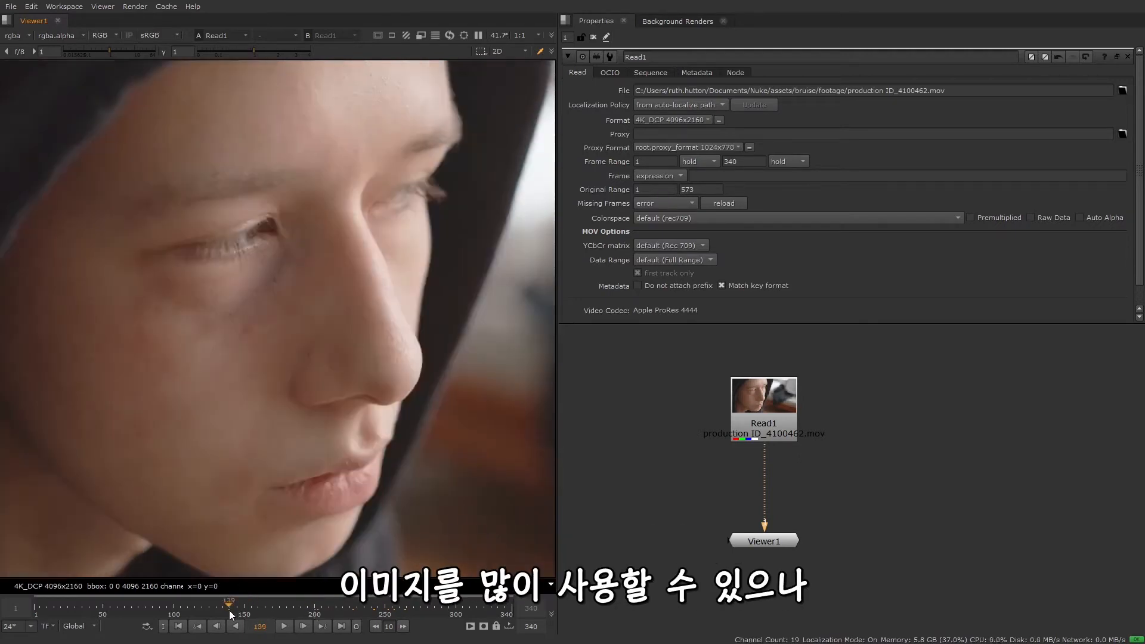
pyautogui.click(313, 610)
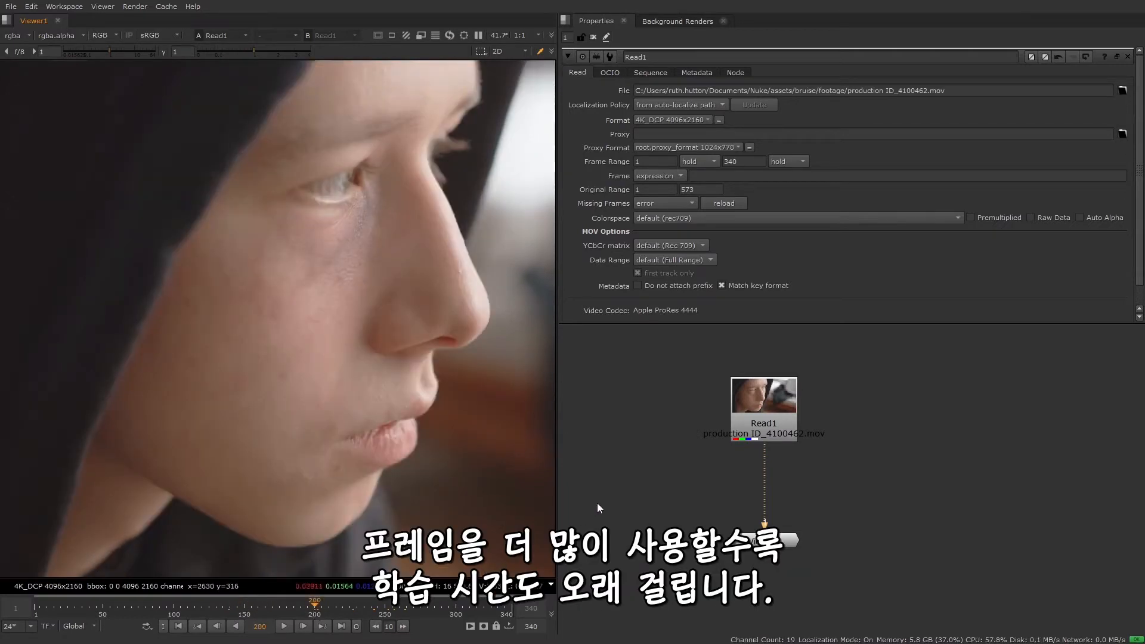
# Go to frame 139 and spread the Read1 and Viewer1 nodes further apart in the node graph
pyautogui.click(229, 611)
pyautogui.scroll(-2, 882, 486)
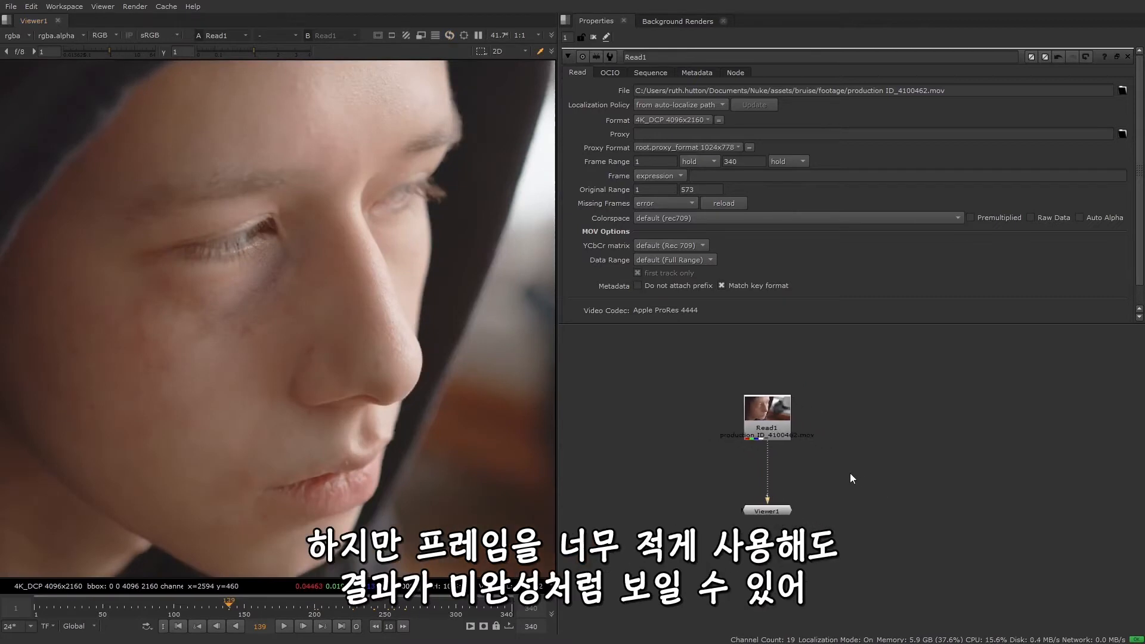
pyautogui.moveTo(776, 514); pyautogui.dragTo(777, 552)
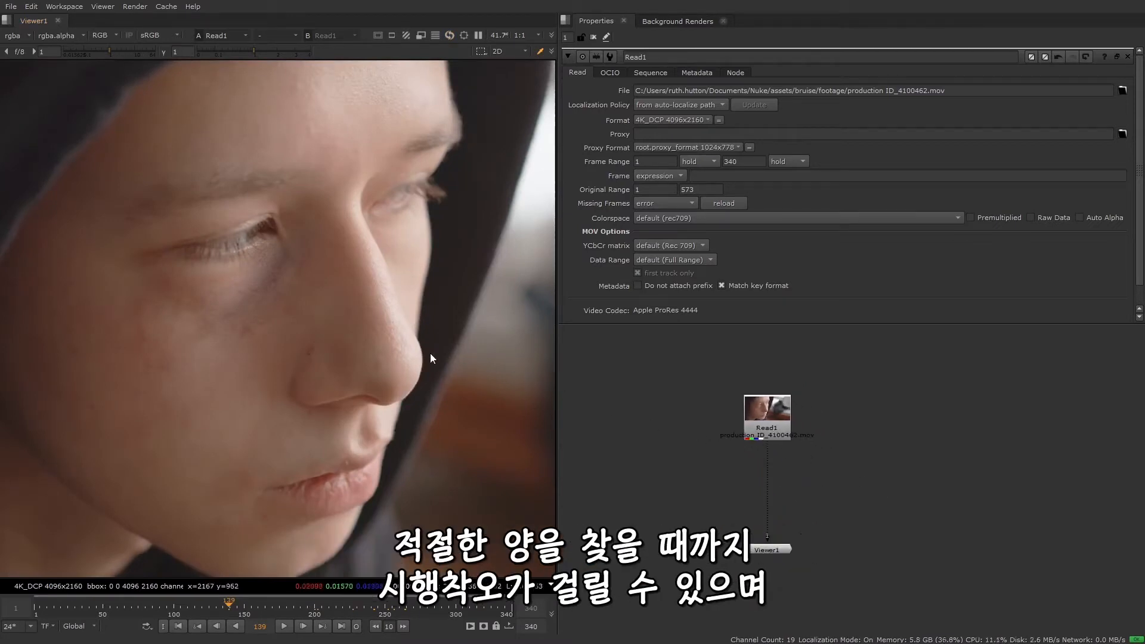
pyautogui.moveTo(772, 417); pyautogui.dragTo(771, 399)
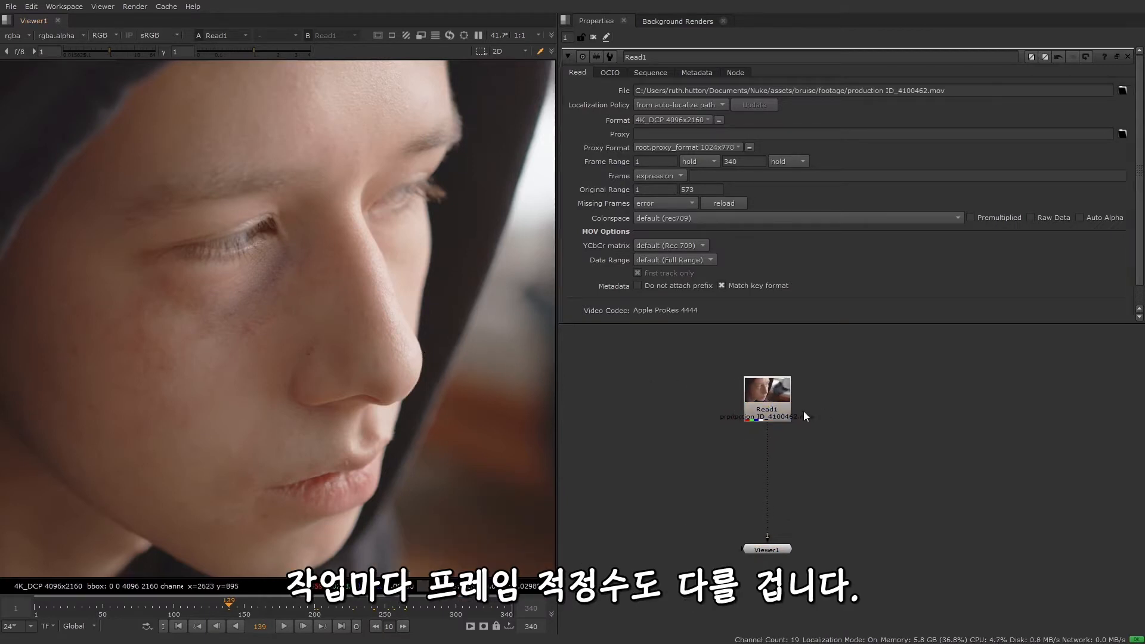
# Add a FrameHold node after Read1 to hold frame 139, and place it on a branch below Read1
pyautogui.click(778, 411)
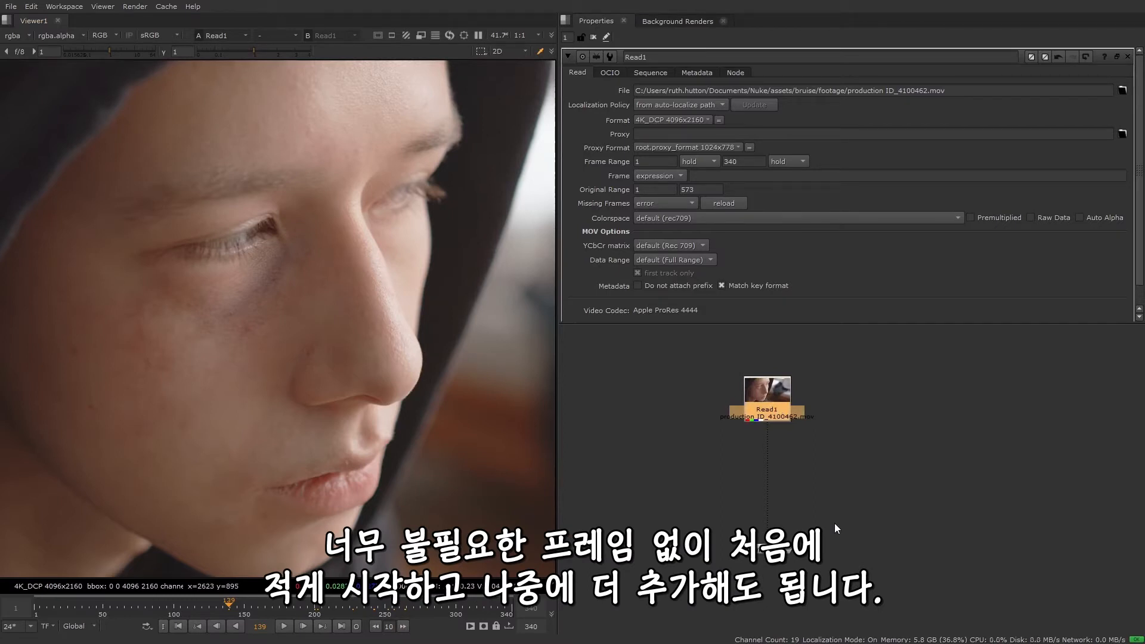
pyautogui.press('Tab')
pyautogui.write('frame')
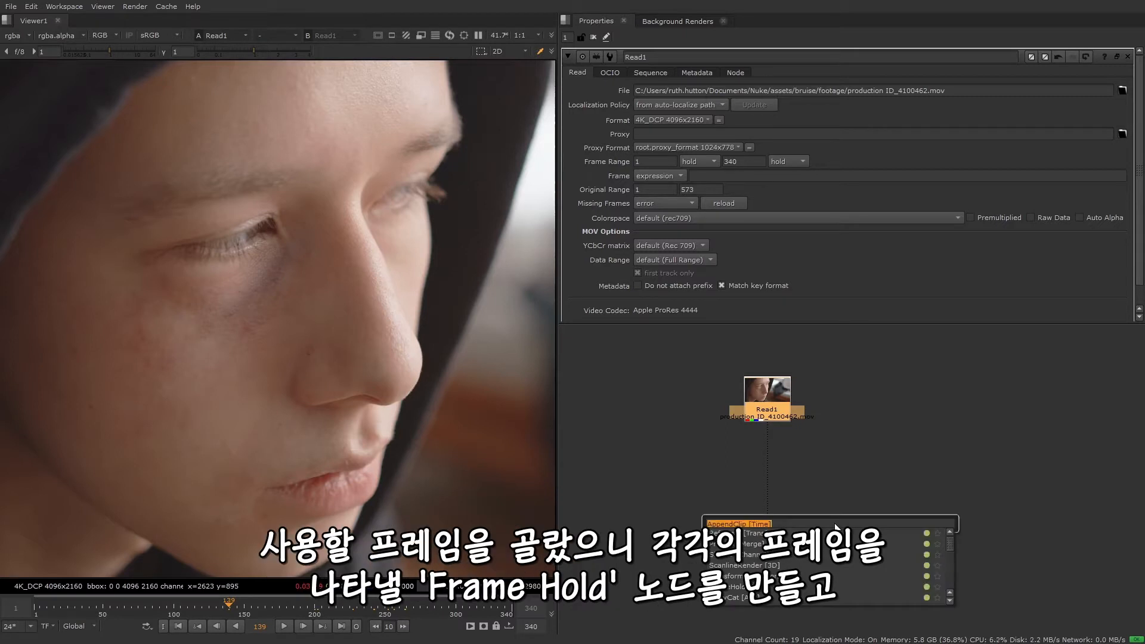
pyautogui.press('Return')
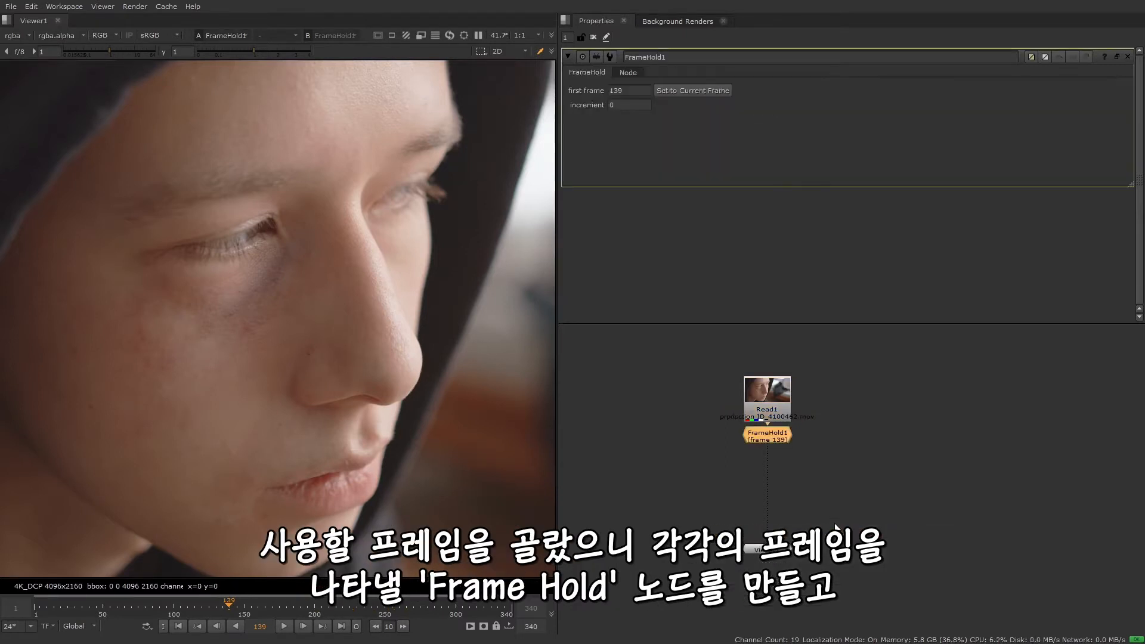
pyautogui.moveTo(786, 438); pyautogui.dragTo(709, 481)
# Go to frame 200 and add a second FrameHold node from Read1 to hold that frame
pyautogui.click(314, 607)
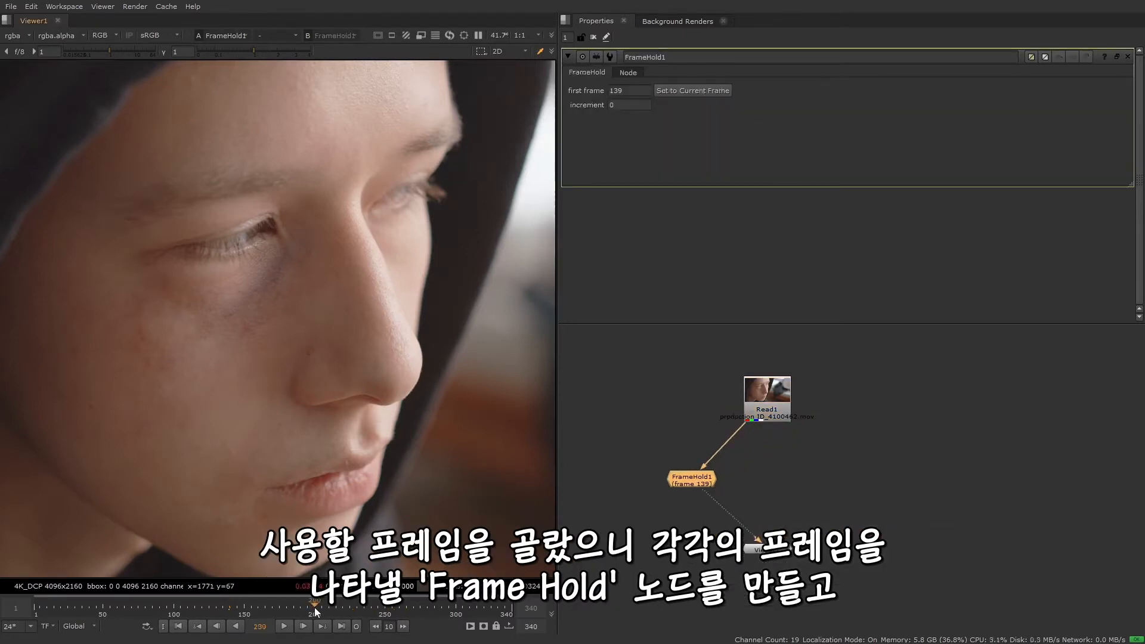
pyautogui.click(789, 447)
pyautogui.click(777, 418)
pyautogui.press('Tab')
pyautogui.write('frame')
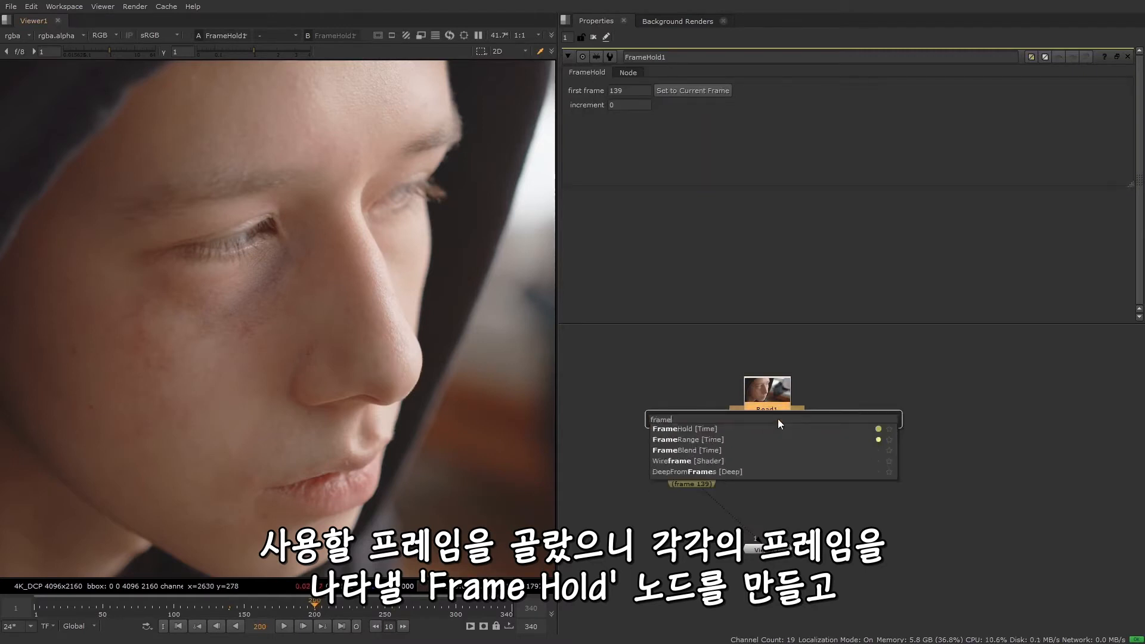
pyautogui.click(770, 428)
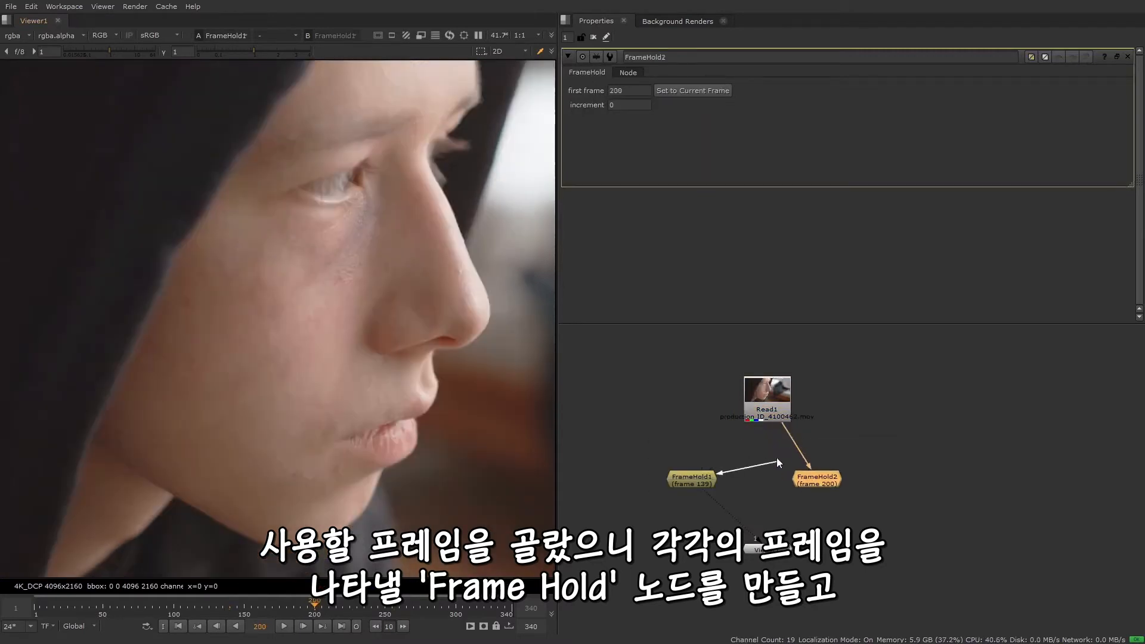
# Connect FrameHold1's input directly to Read1, then space out Read1 and the second FrameHold as two separate branches
pyautogui.click(762, 389)
pyautogui.moveTo(760, 386); pyautogui.dragTo(751, 361)
pyautogui.moveTo(802, 474); pyautogui.dragTo(807, 469)
# Insert a FrameRange node between Read1 and both FrameHold nodes, with its frame range set to 1–1
pyautogui.click(766, 380)
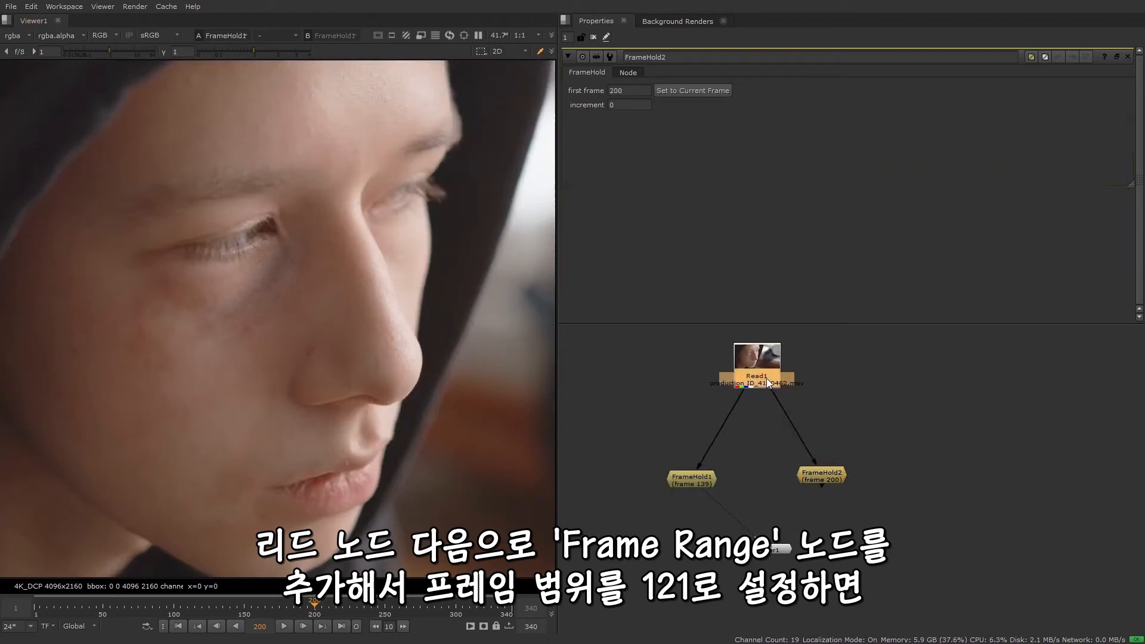
pyautogui.press('Tab')
pyautogui.write('fram')
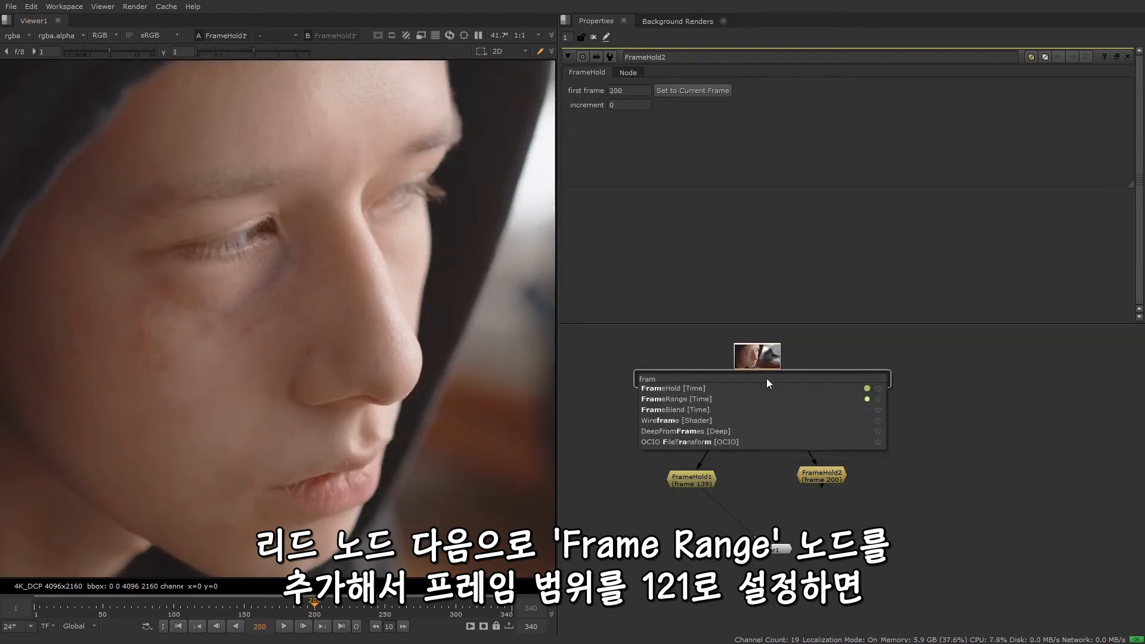
pyautogui.click(710, 398)
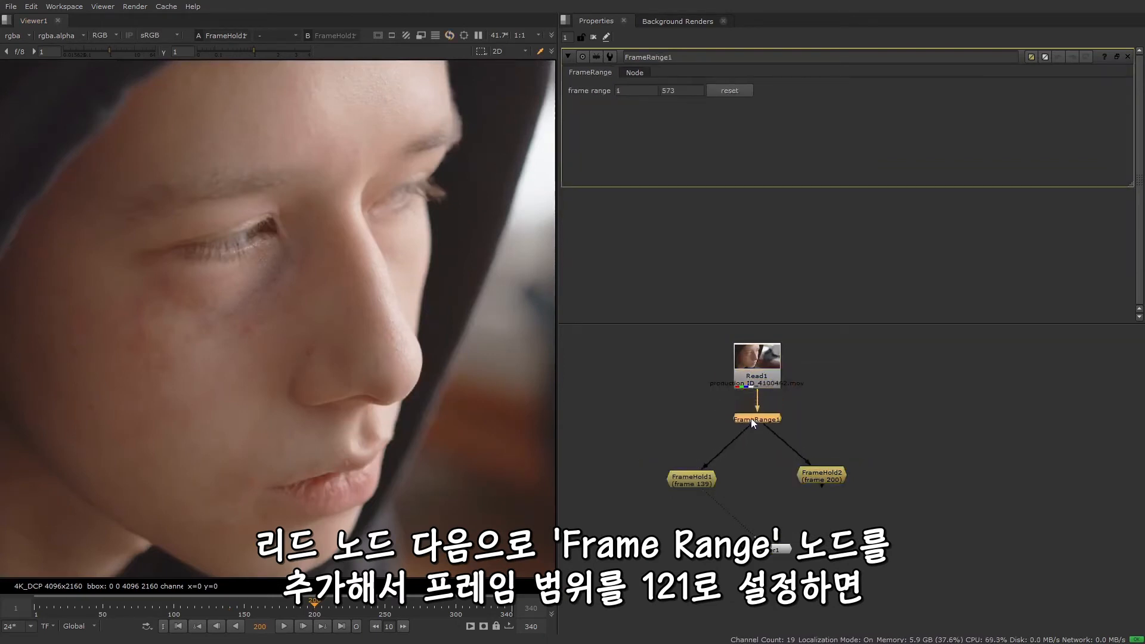
pyautogui.doubleClick(690, 91)
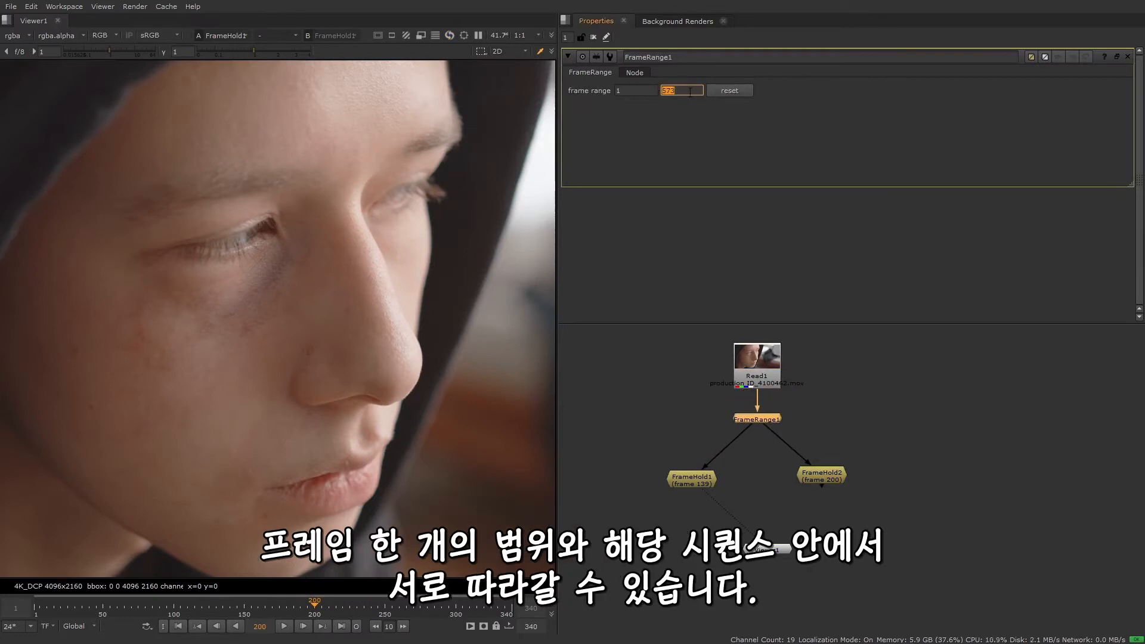
pyautogui.write('1')
# Route the FrameRange1 connections to both FrameHold nodes through right-angled dots, and move Read1 higher and Viewer1 lower
pyautogui.moveTo(777, 549); pyautogui.dragTo(777, 554)
pyautogui.moveTo(766, 376); pyautogui.dragTo(767, 369)
pyautogui.keyDown('ctrl'); pyautogui.moveTo(727, 444); pyautogui.dragTo(692, 418); pyautogui.keyUp('ctrl')
pyautogui.keyDown('ctrl'); pyautogui.moveTo(798, 441); pyautogui.dragTo(824, 421); pyautogui.keyUp('ctrl')
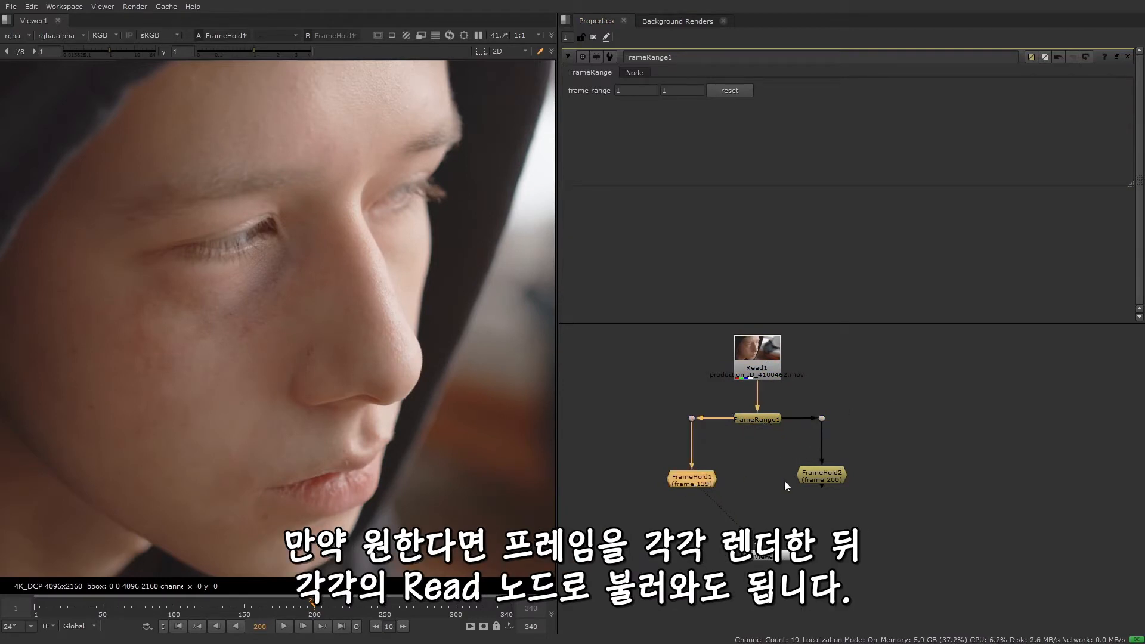
pyautogui.click(672, 482)
pyautogui.click(861, 517)
pyautogui.moveTo(782, 558); pyautogui.dragTo(787, 573)
pyautogui.click(837, 552)
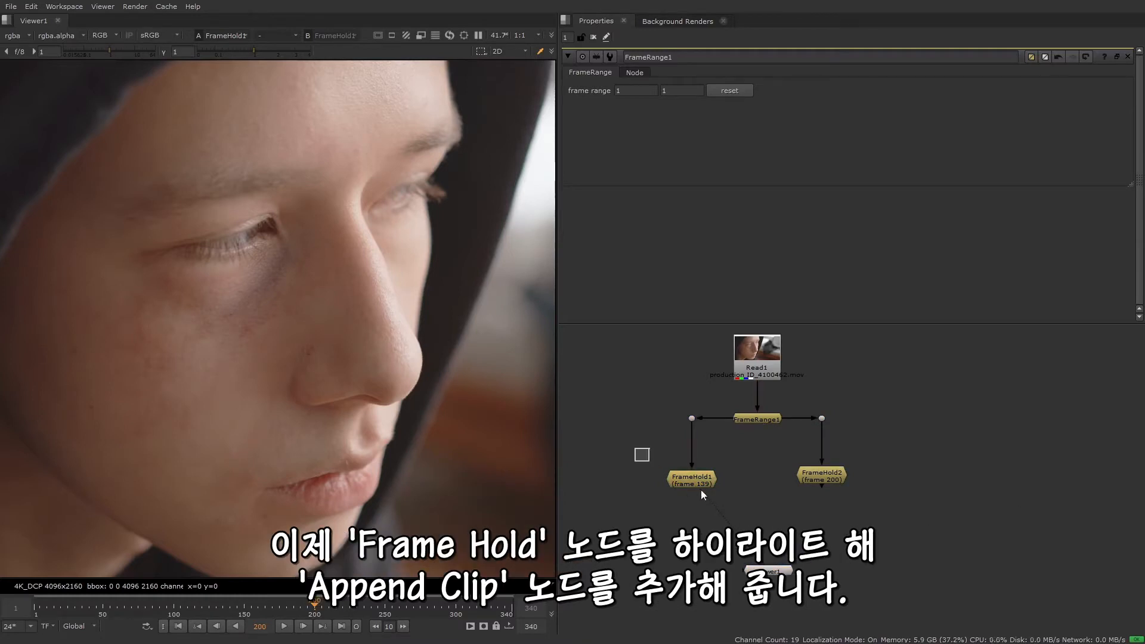
# Join FrameHold1 and FrameHold2 with an AppendClip node and place it centrally below them
pyautogui.moveTo(702, 493); pyautogui.dragTo(891, 517)
pyautogui.press('Tab')
pyautogui.write('appen')
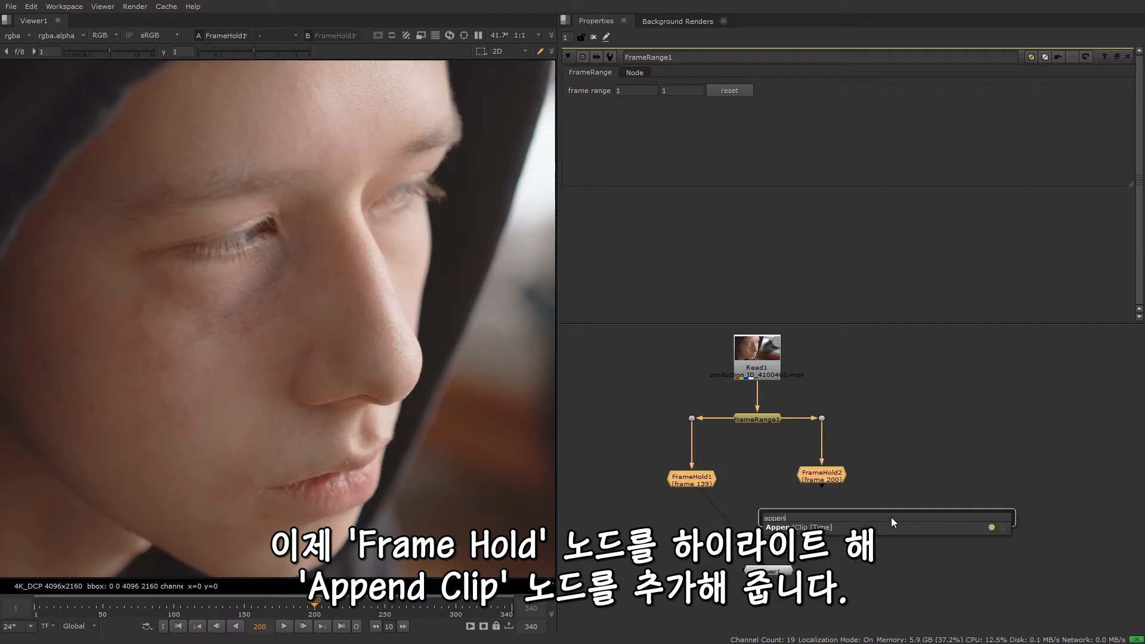
pyautogui.press('Down')
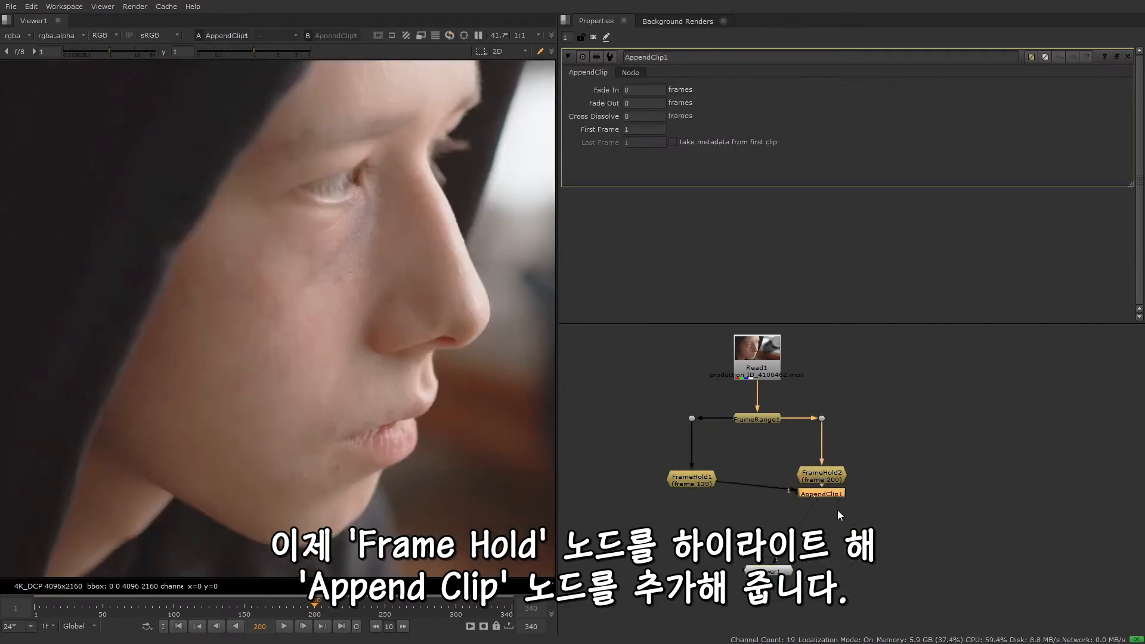
pyautogui.moveTo(833, 497); pyautogui.dragTo(767, 524)
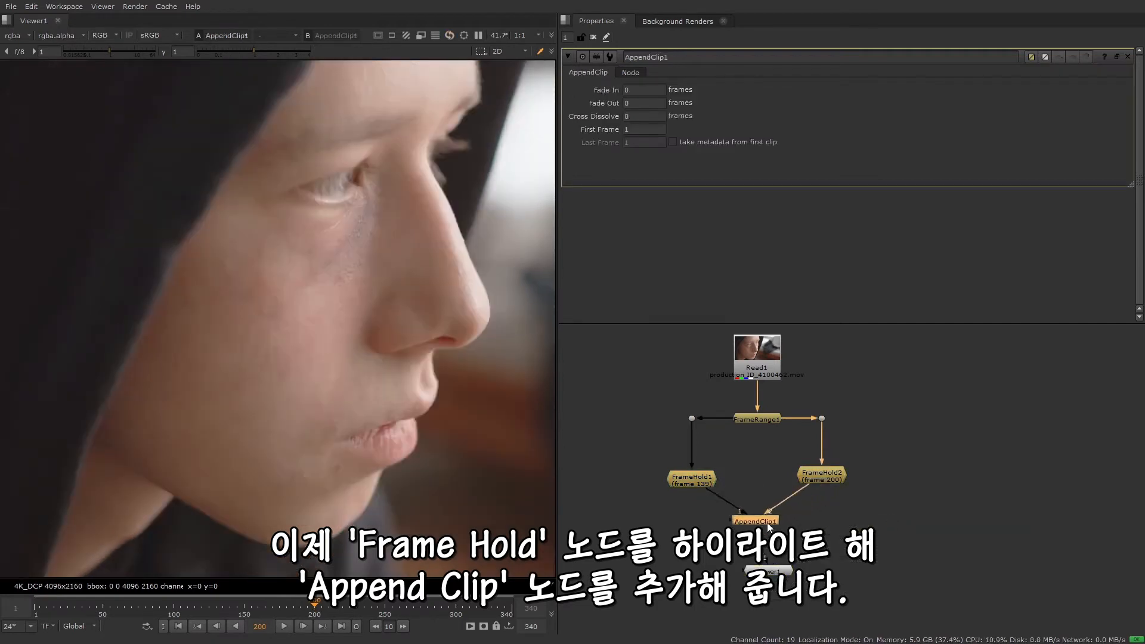
# Check frames 1 and 2 of the appended clip and route AppendClip1's connections through right-angled dots
pyautogui.click(181, 626)
pyautogui.click(308, 626)
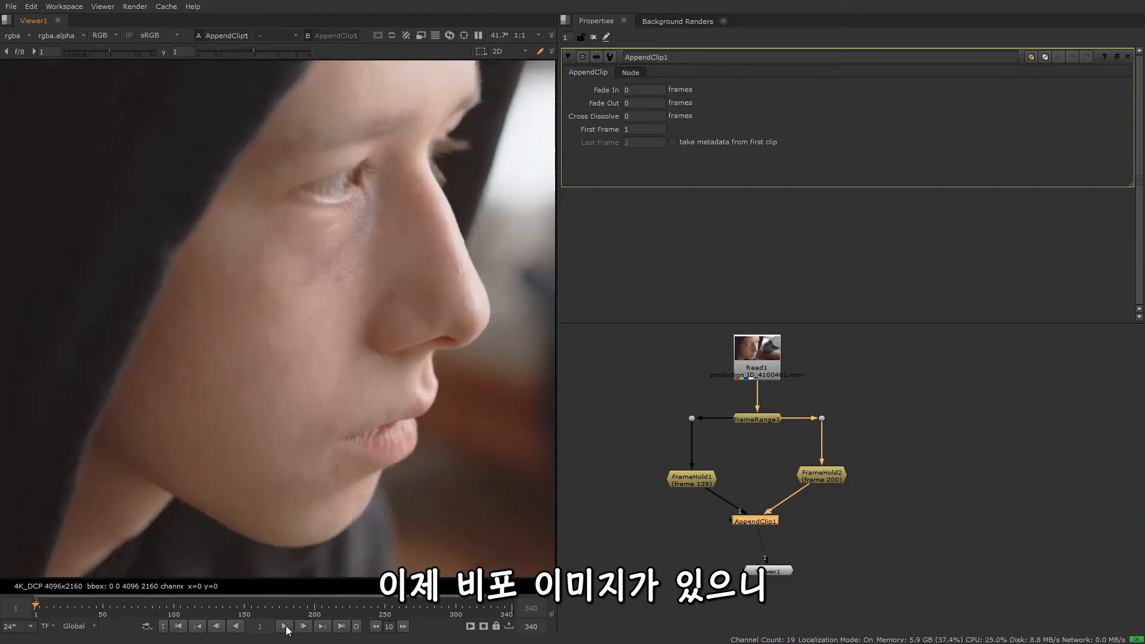
pyautogui.click(218, 626)
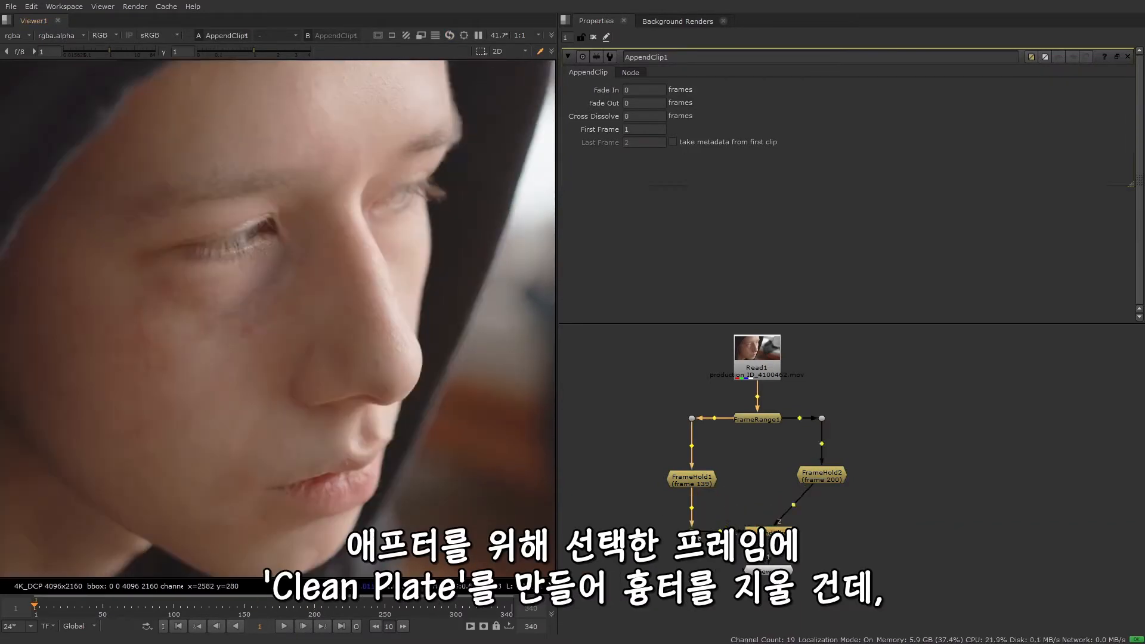
pyautogui.click(792, 506)
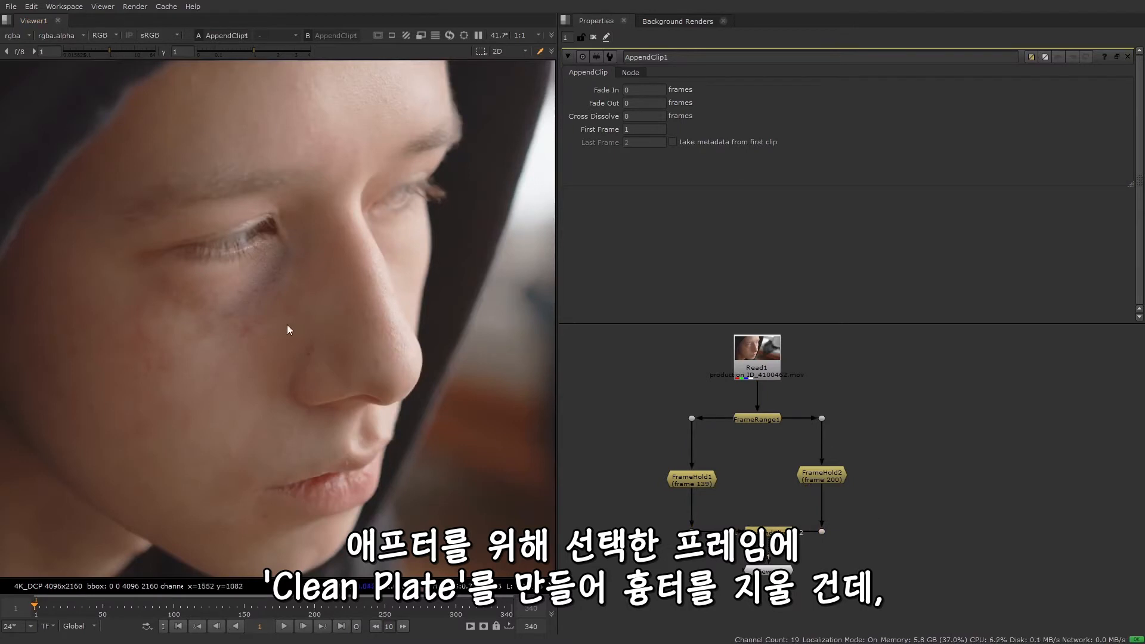
# Inspect the bruise under the eye close up on both frames of the appended clip
pyautogui.scroll(2, 287, 324)
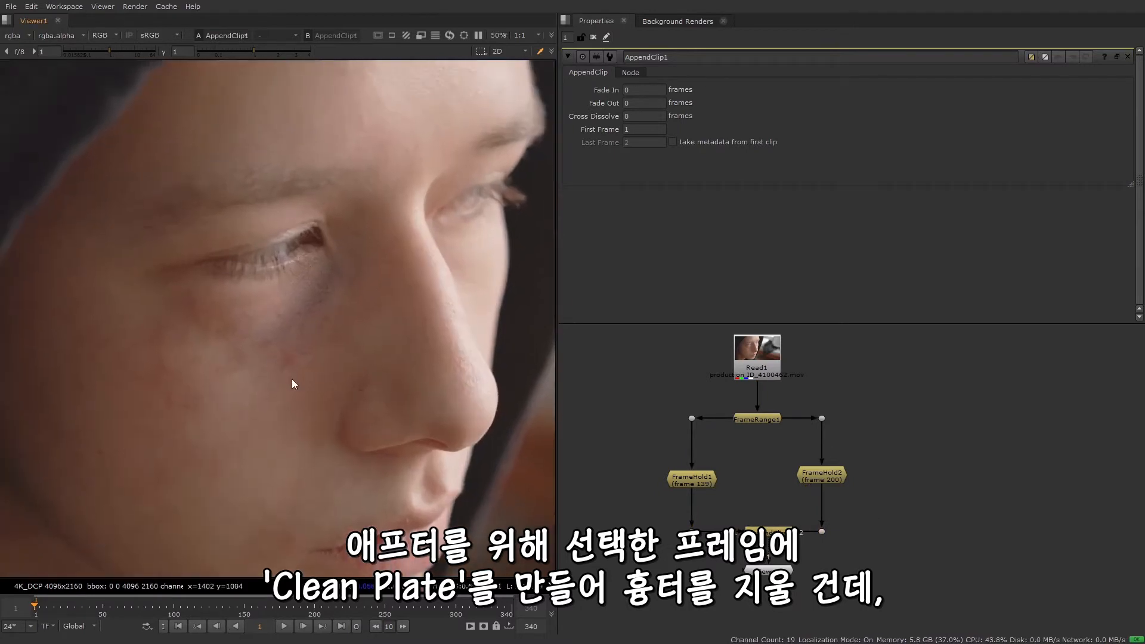
pyautogui.press('Right')
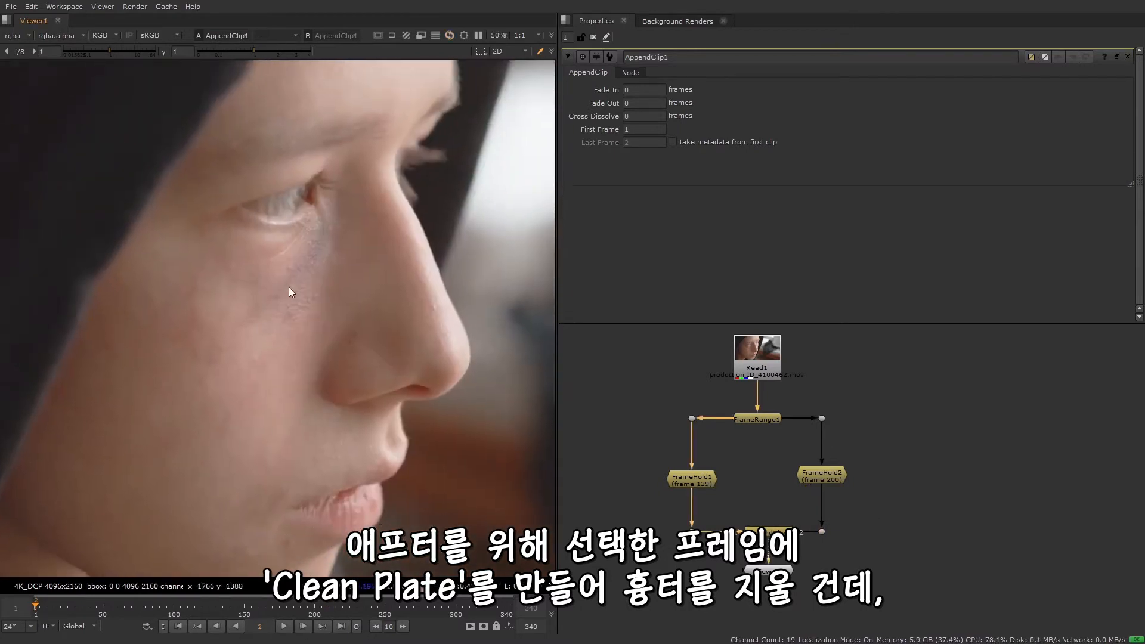
pyautogui.click(217, 626)
pyautogui.scroll(-3, 256, 458)
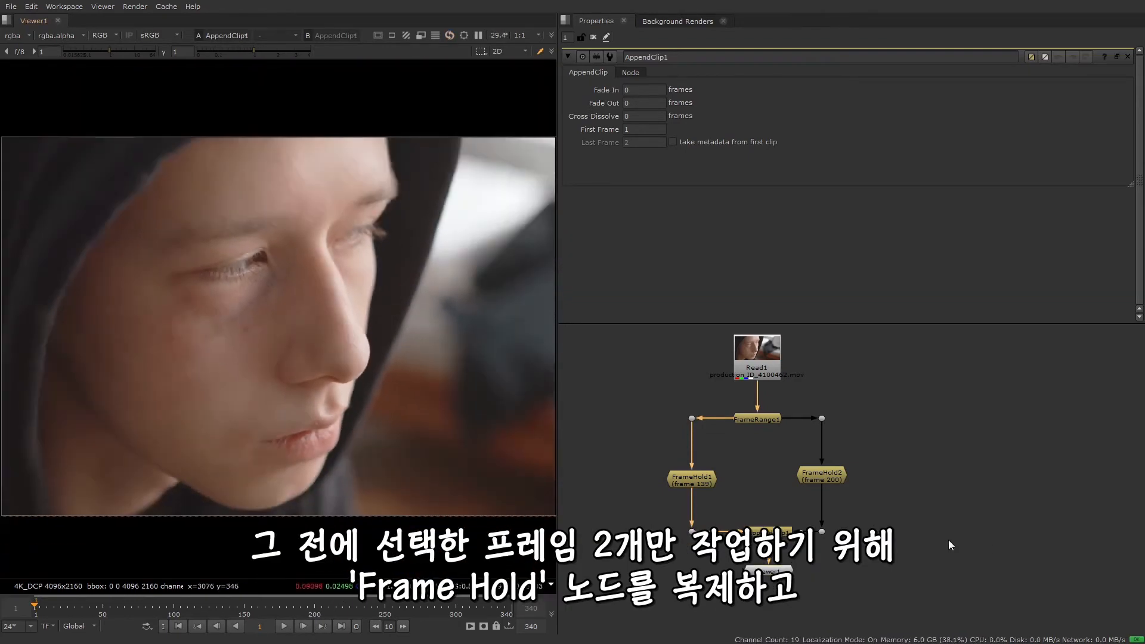
# Shift the existing FrameHold branches and their dots aside to make room for a second set
pyautogui.scroll(-2, 897, 520)
pyautogui.moveTo(897, 520); pyautogui.dragTo(798, 515, button='middle')
pyautogui.moveTo(804, 469); pyautogui.dragTo(632, 496)
pyautogui.moveTo(696, 442)
pyautogui.keyDown('ctrl'); pyautogui.mouseDown()
pyautogui.moveTo(699, 406)
pyautogui.moveTo(696, 443)
pyautogui.mouseUp(); pyautogui.keyUp('ctrl')
pyautogui.moveTo(711, 418); pyautogui.dragTo(706, 445)
pyautogui.moveTo(740, 344); pyautogui.dragTo(674, 410)
pyautogui.moveTo(697, 405)
pyautogui.mouseDown()
pyautogui.moveTo(781, 401)
pyautogui.moveTo(697, 401)
pyautogui.mouseUp()
# Duplicate the FrameHold nodes and place the copies in the empty space beside the originals
pyautogui.moveTo(788, 421); pyautogui.dragTo(631, 492)
pyautogui.hotkey('ctrl', 'c')
pyautogui.click(978, 489)
pyautogui.hotkey('ctrl', 'v')
# Position the duplicated FrameHold nodes as a separate branch and connect them to the FrameRange1 output through dots
pyautogui.moveTo(960, 514); pyautogui.dragTo(880, 495)
pyautogui.moveTo(917, 431); pyautogui.dragTo(786, 402)
pyautogui.keyDown('ctrl'); pyautogui.moveTo(853, 423); pyautogui.dragTo(925, 417); pyautogui.keyUp('ctrl')
pyautogui.keyDown('ctrl'); pyautogui.click(925, 420); pyautogui.keyUp('ctrl')
pyautogui.click(927, 424)
pyautogui.moveTo(760, 402); pyautogui.dragTo(781, 416)
pyautogui.moveTo(696, 401); pyautogui.dragTo(695, 416)
pyautogui.click(904, 512)
pyautogui.moveTo(904, 512); pyautogui.dragTo(889, 505, button='middle')
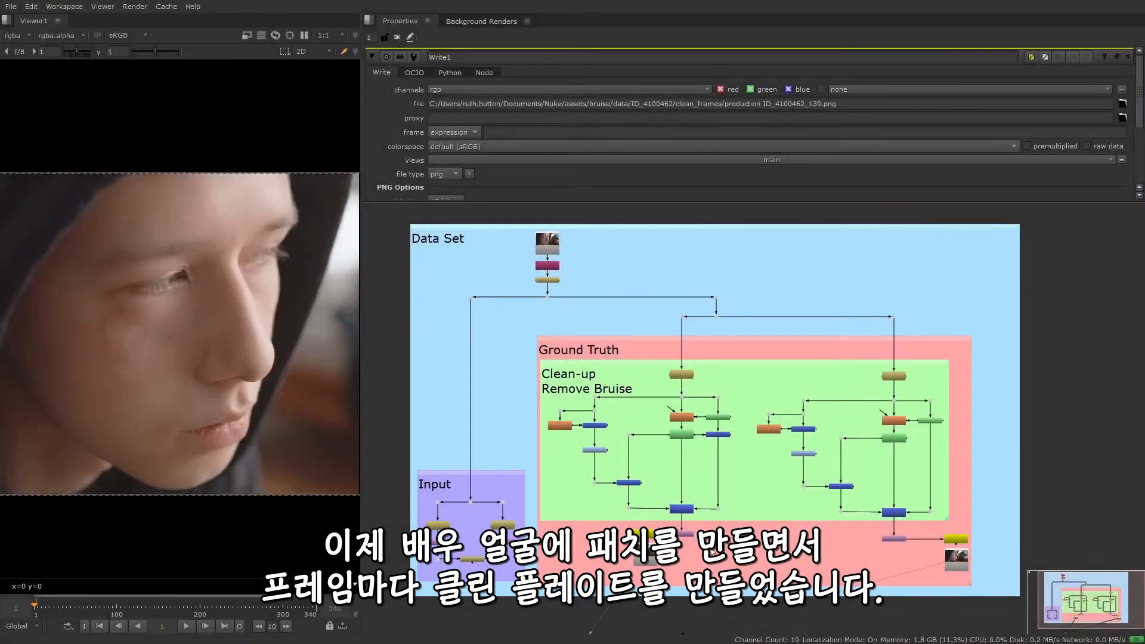
# Examine the Ground Truth clean-up branches with their Inpaint, RotoPaint, Write and Read nodes for frames 139 and 200
pyautogui.scroll(2, 749, 481)
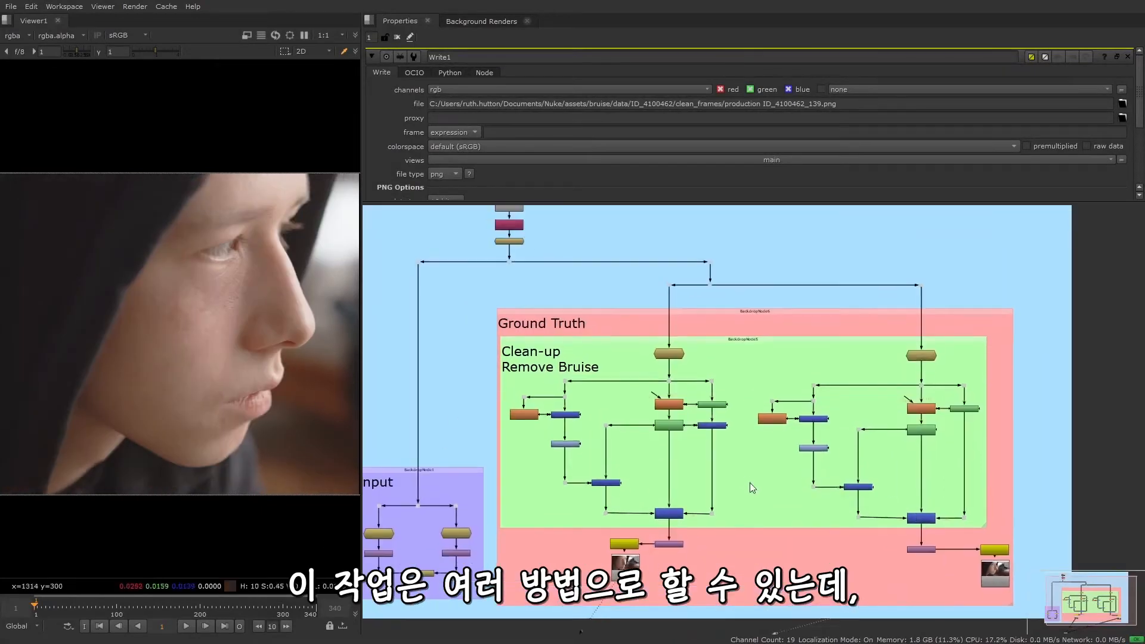
pyautogui.scroll(6, 749, 482)
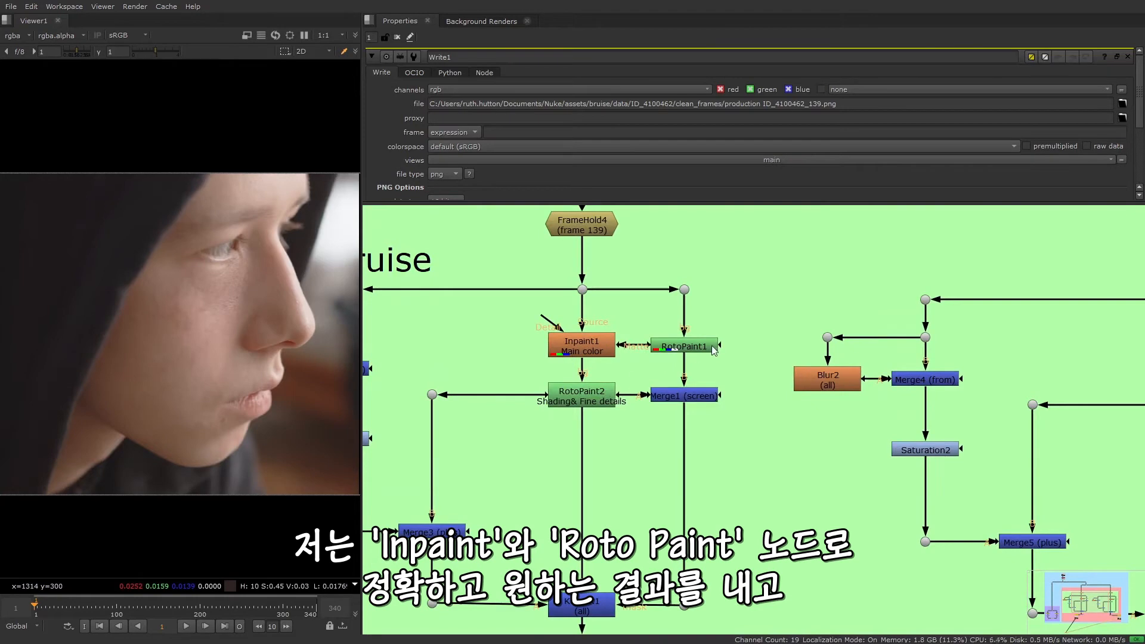
pyautogui.scroll(-5, 744, 454)
pyautogui.scroll(6, 507, 484)
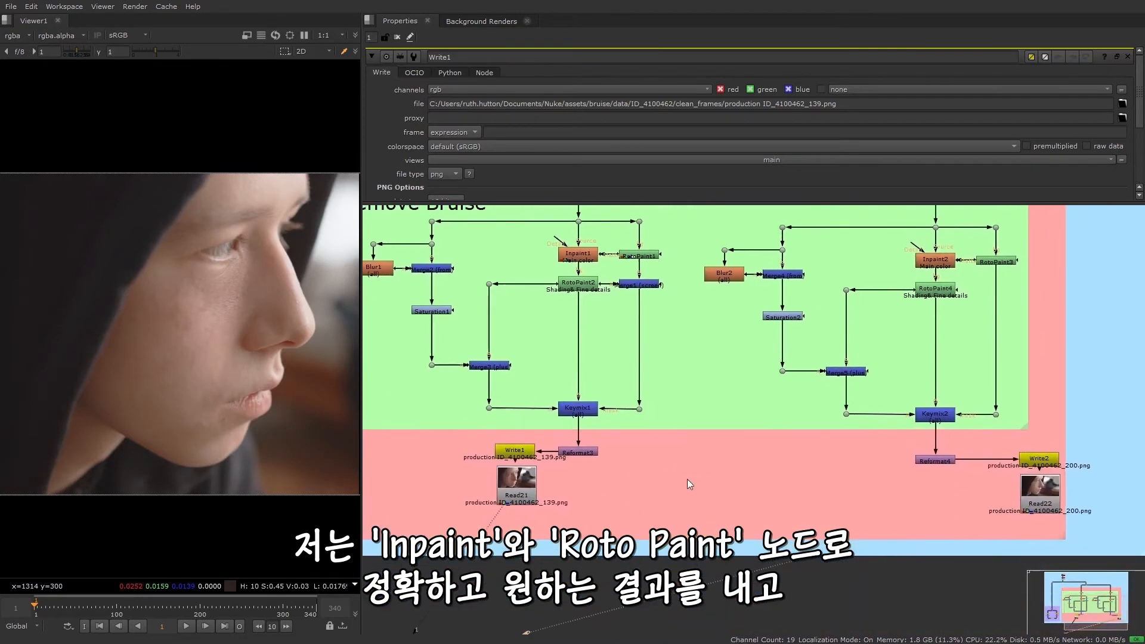
pyautogui.scroll(1, 505, 488)
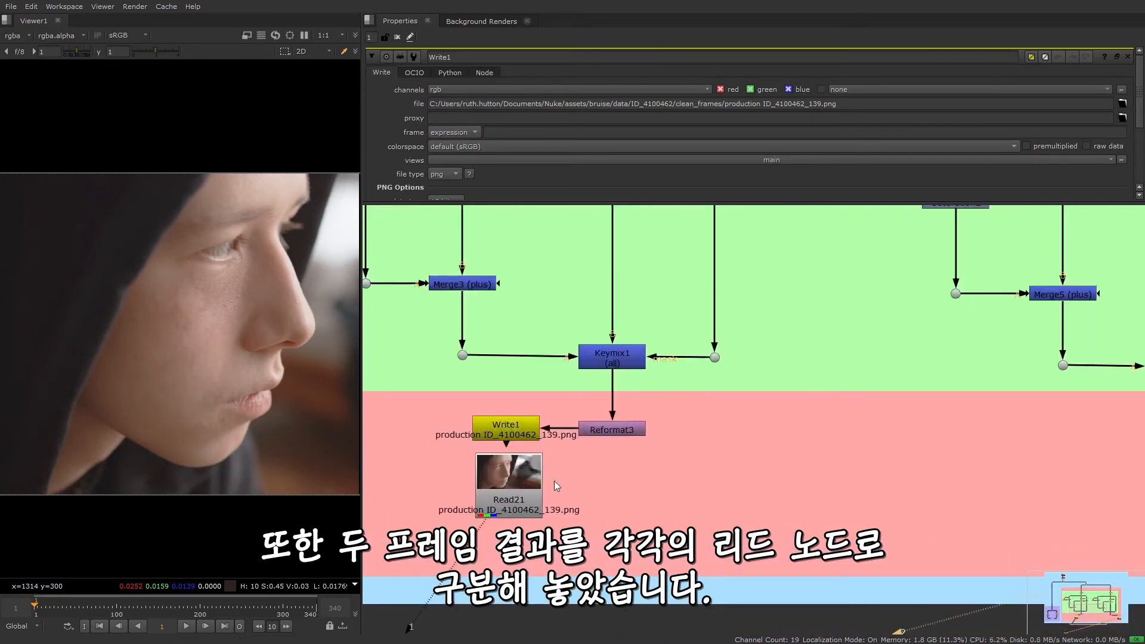
pyautogui.scroll(-3, 659, 475)
pyautogui.scroll(3, 1088, 448)
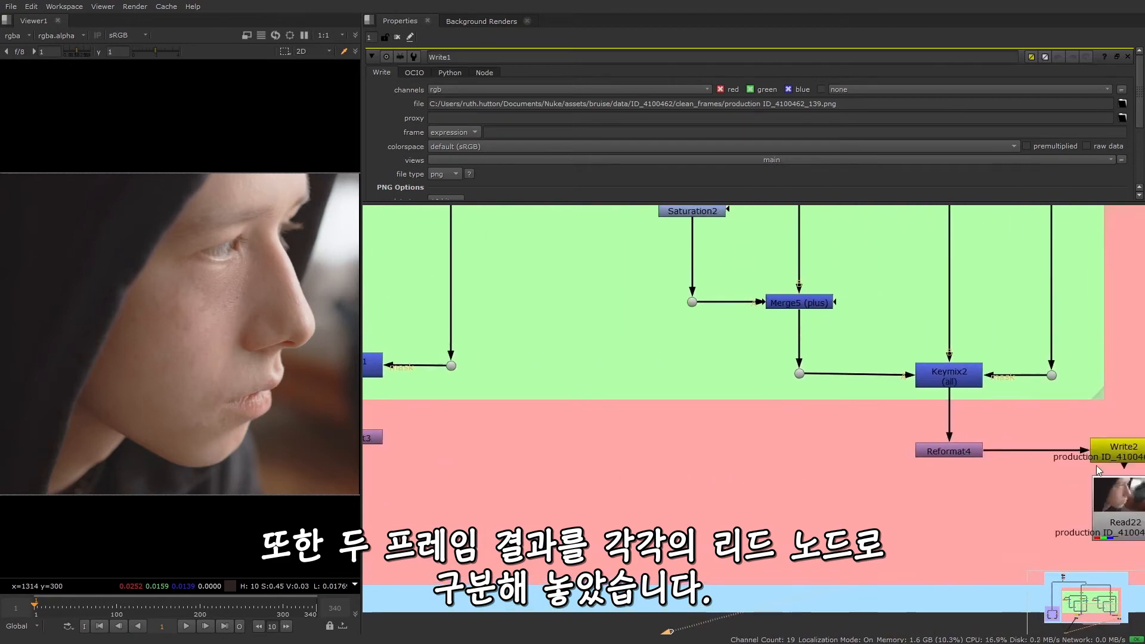
pyautogui.moveTo(1066, 474); pyautogui.dragTo(856, 481, button='middle')
pyautogui.scroll(-1, 805, 511)
pyautogui.scroll(-3, 606, 519)
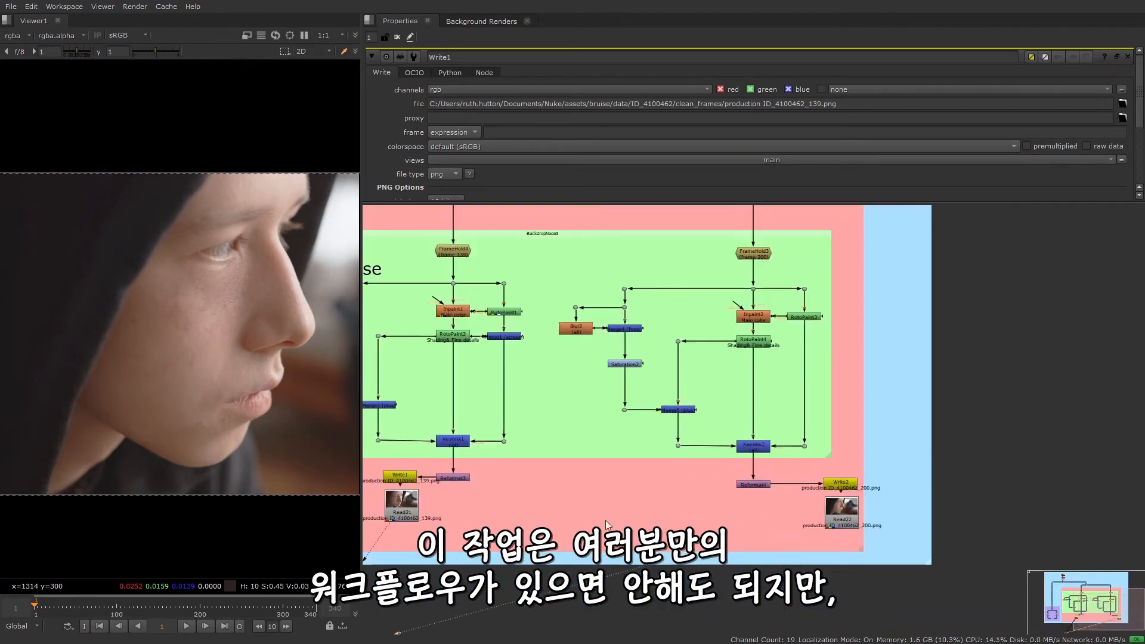
# Review the Inpaint1 node in the frame 139 clean-up branch and the overall Data Set layout
pyautogui.scroll(1, 689, 499)
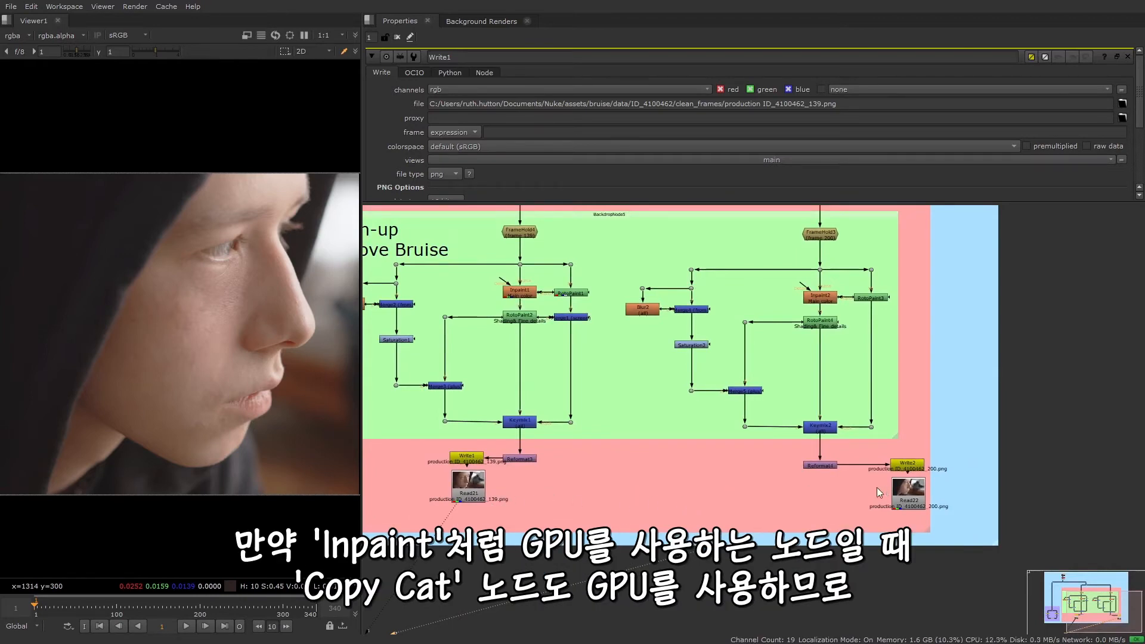
pyautogui.scroll(5, 611, 404)
pyautogui.scroll(2, 612, 404)
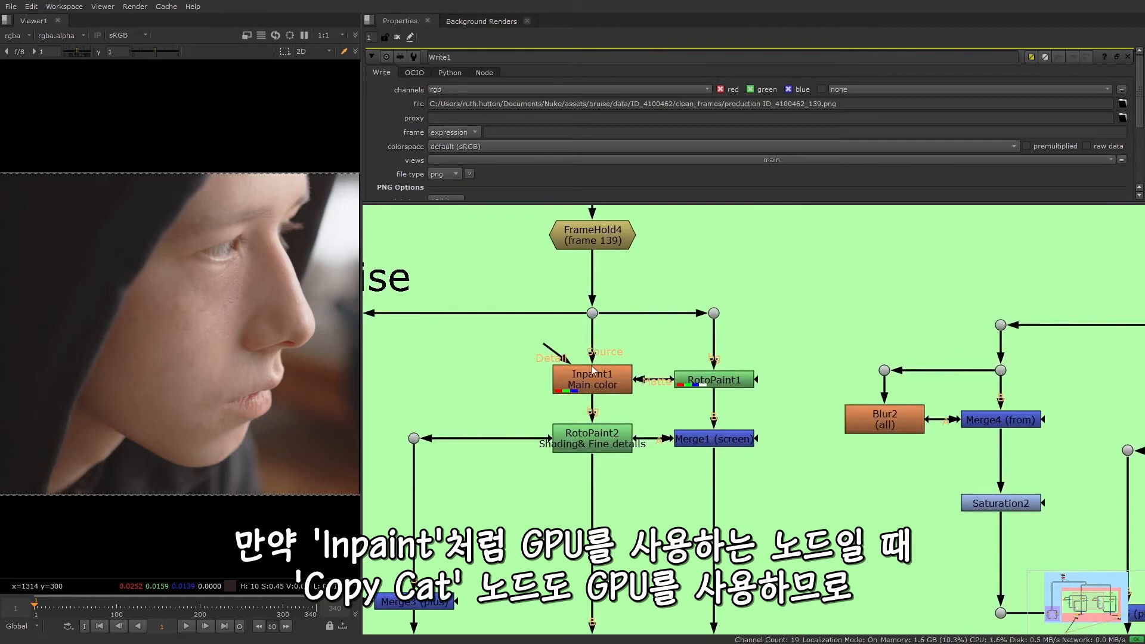
pyautogui.scroll(-5, 789, 438)
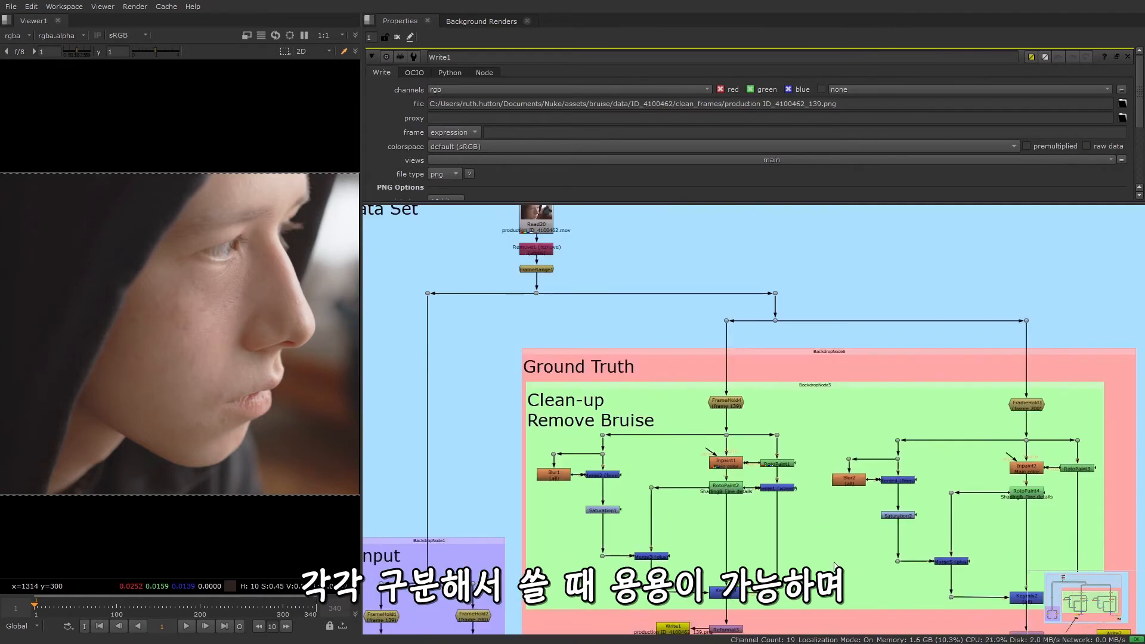
pyautogui.scroll(-2, 788, 438)
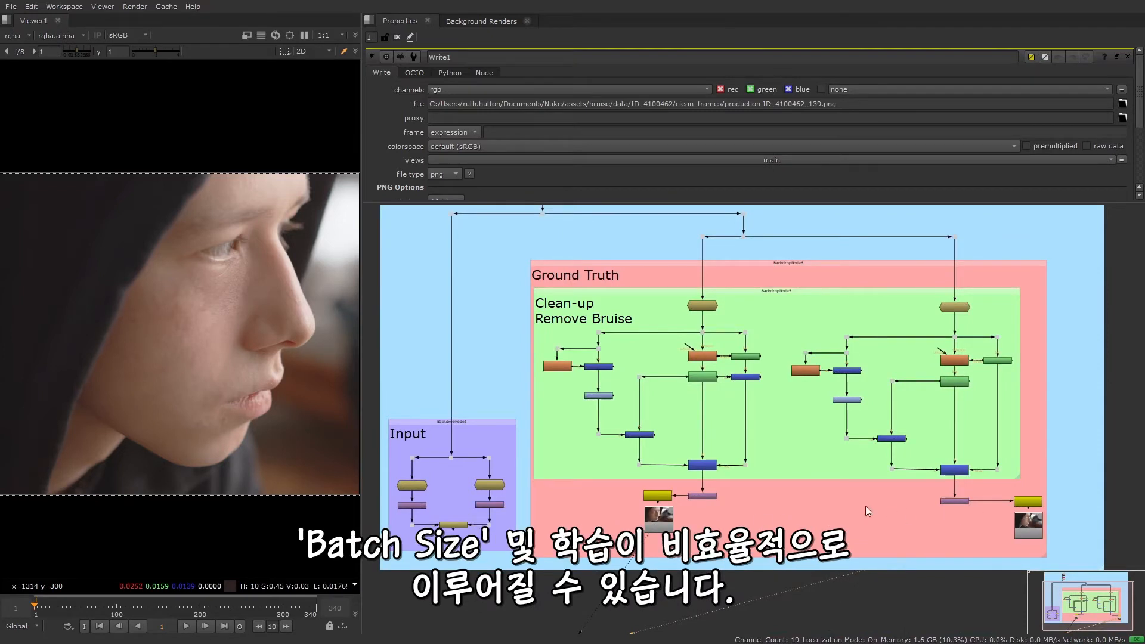
pyautogui.moveTo(782, 423); pyautogui.dragTo(800, 470, button='middle')
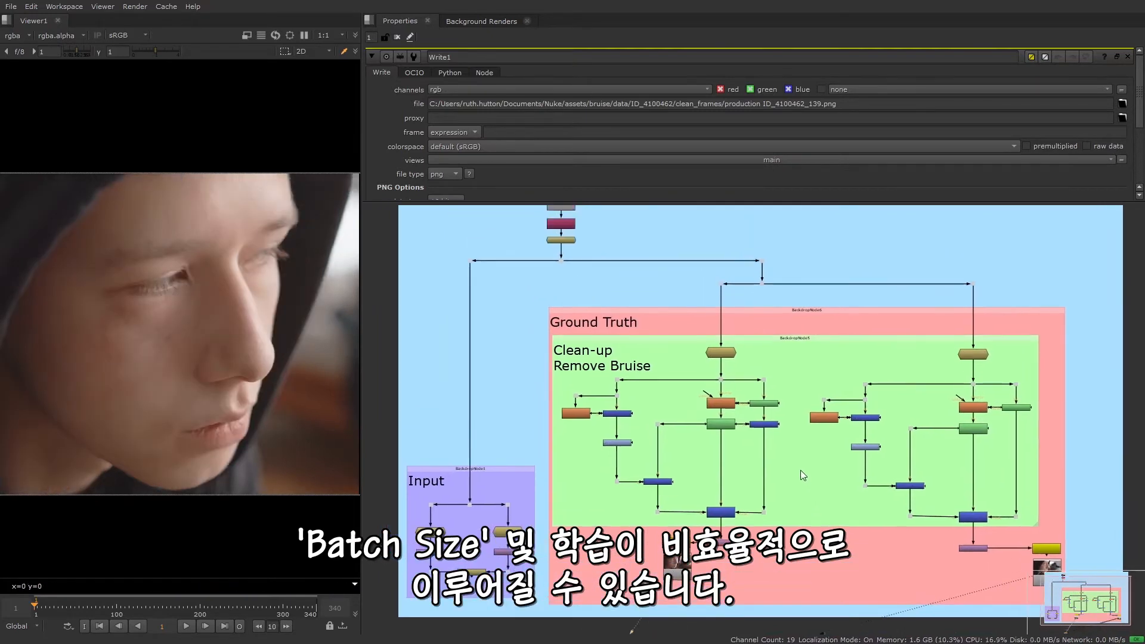
# Inspect the Remove1 node below Read20, view its output and check the alpha channel
pyautogui.moveTo(620, 280); pyautogui.dragTo(653, 416, button='middle')
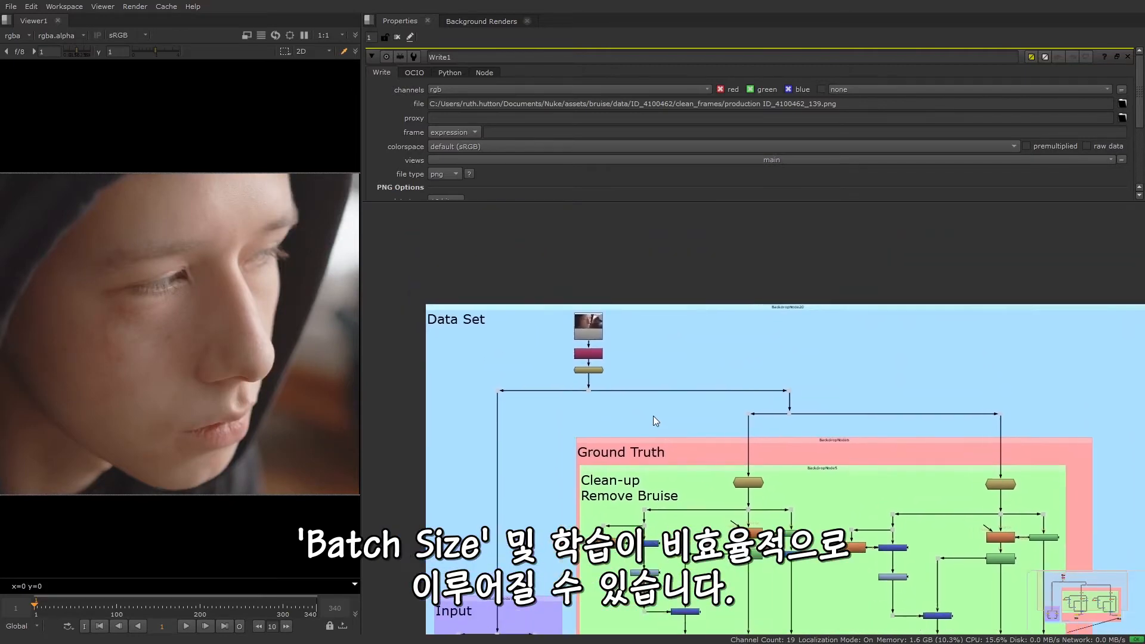
pyautogui.scroll(4, 559, 344)
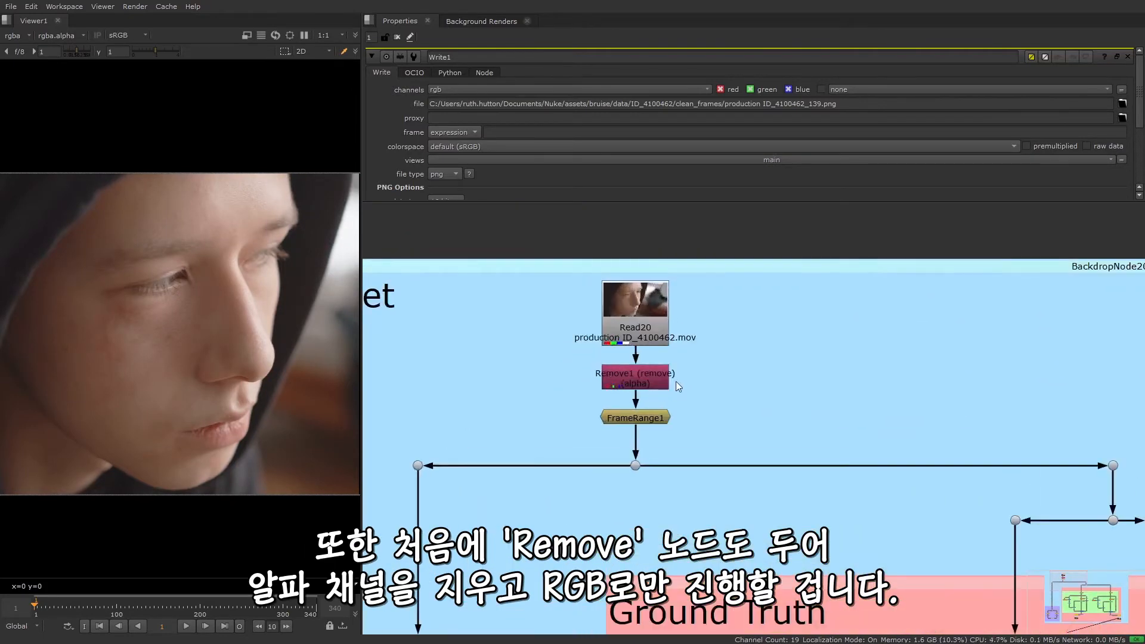
pyautogui.click(663, 381)
pyautogui.scroll(4, 647, 385)
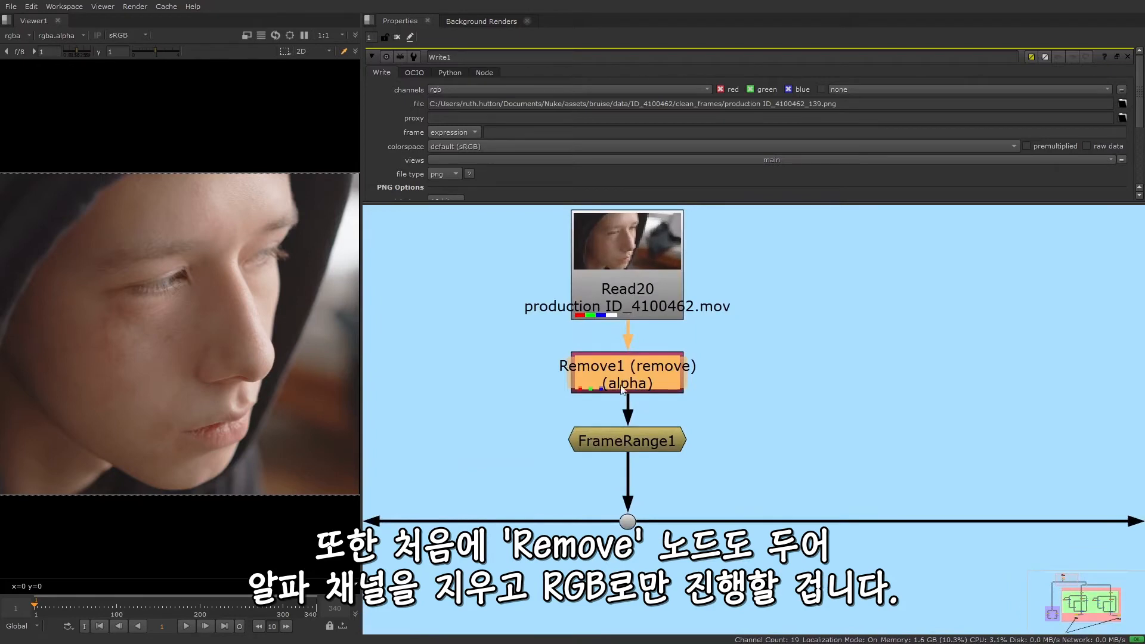
pyautogui.scroll(-5, 656, 394)
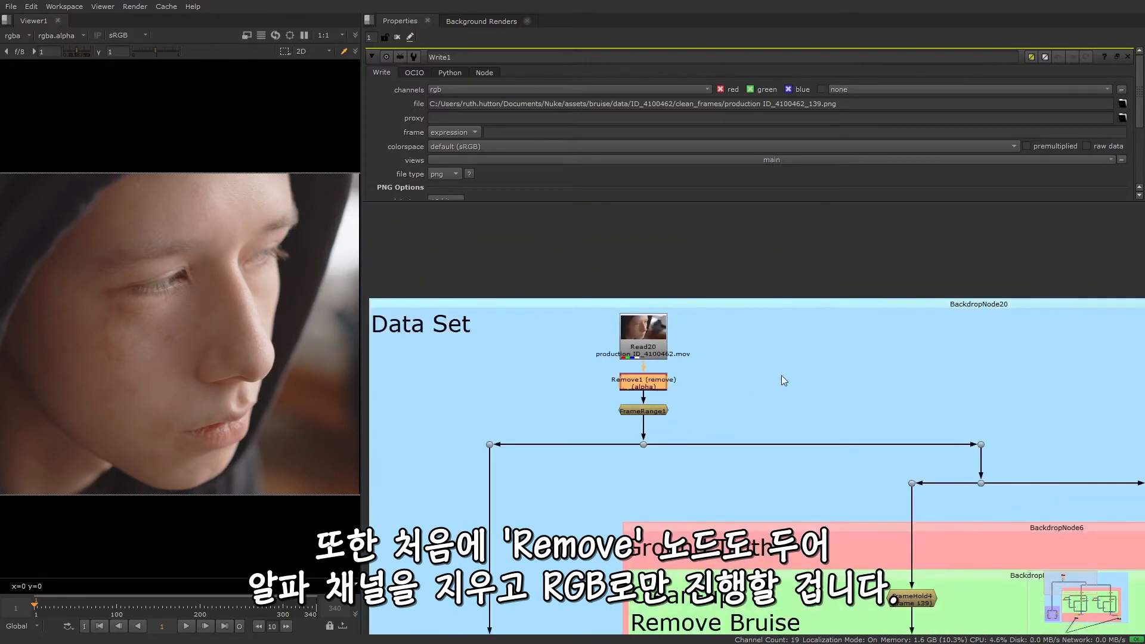
pyautogui.press('1')
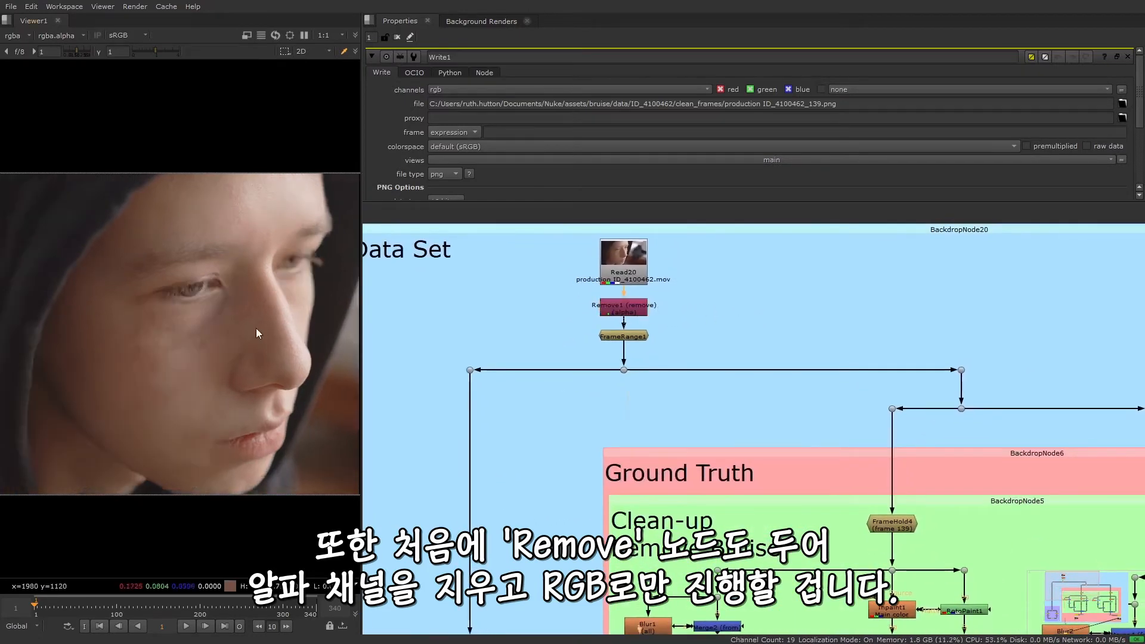
pyautogui.press('a')
pyautogui.press('a')
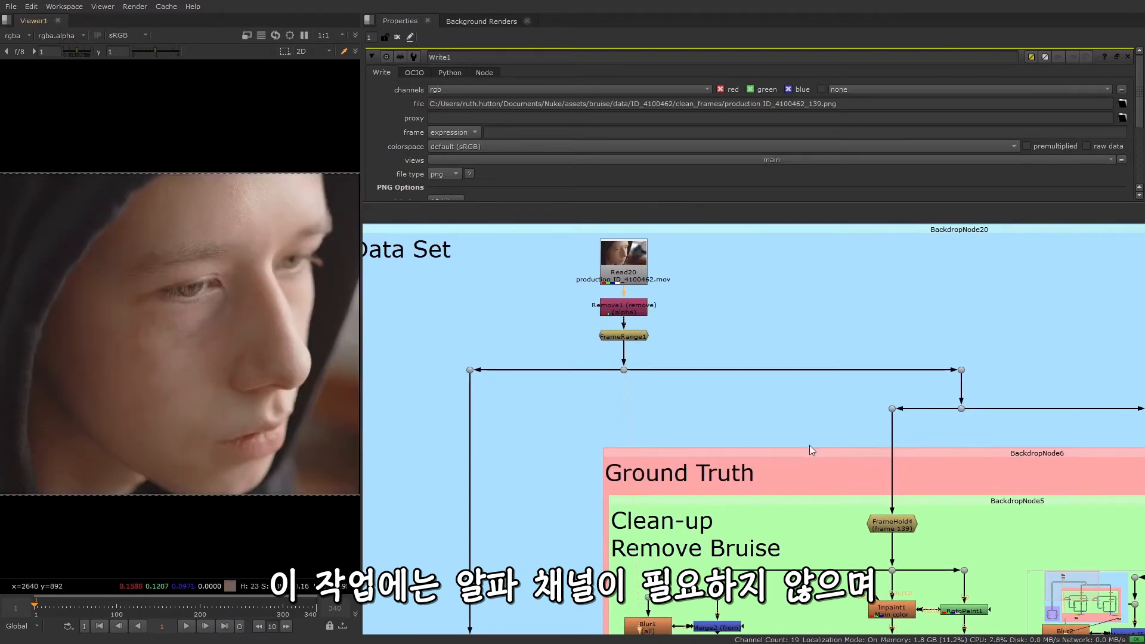
# View the clean plates Read21 and Read22 and switch between them in the viewer
pyautogui.scroll(-3, 809, 445)
pyautogui.moveTo(1017, 614); pyautogui.dragTo(883, 467, button='middle')
pyautogui.moveTo(883, 534); pyautogui.dragTo(836, 415, button='middle')
pyautogui.moveTo(764, 488); pyautogui.dragTo(750, 468, button='middle')
pyautogui.click(614, 468)
pyautogui.press('1')
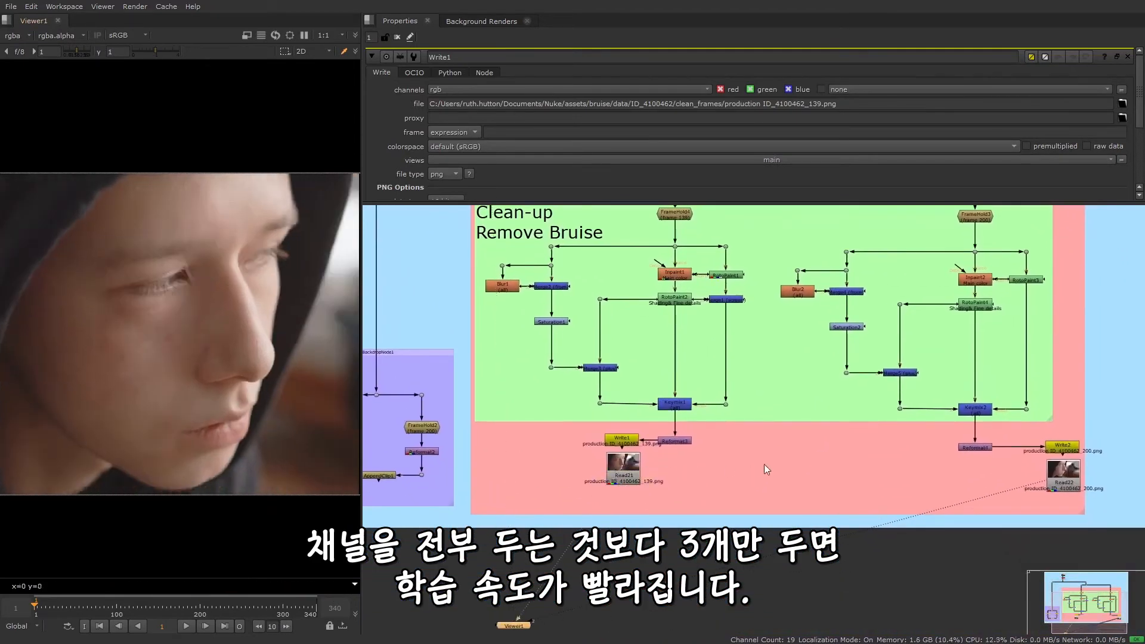
pyautogui.press('2')
pyautogui.press('1')
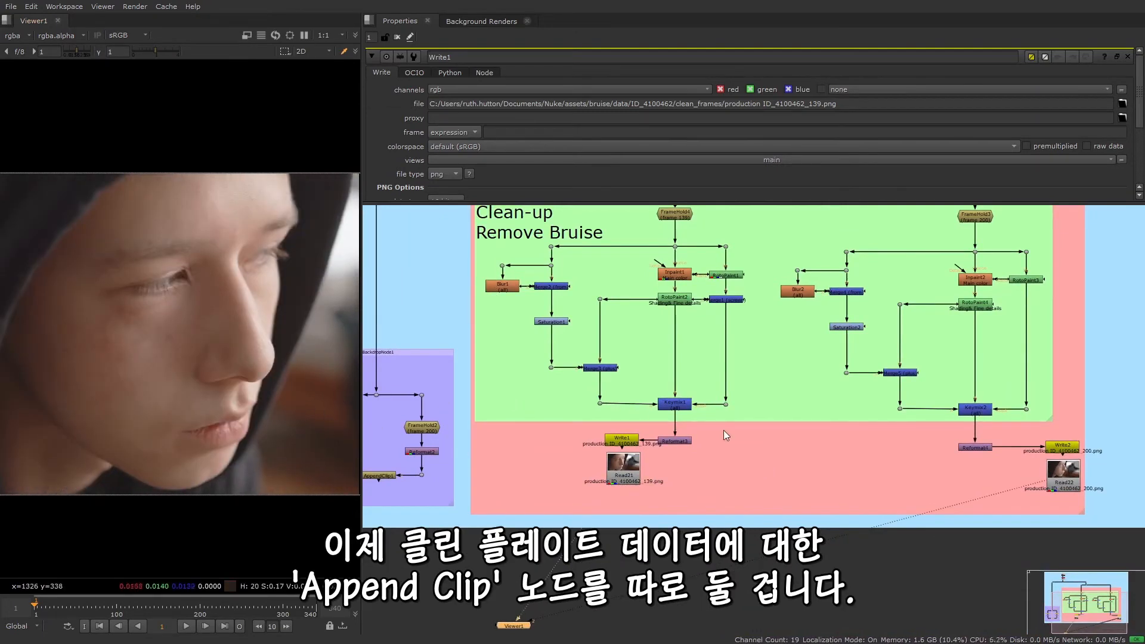
# Add a separate AppendClip node between the two clean-plate Read nodes in the Ground Truth group
pyautogui.moveTo(781, 446); pyautogui.dragTo(774, 433, button='middle')
pyautogui.press('Tab')
pyautogui.write('append')
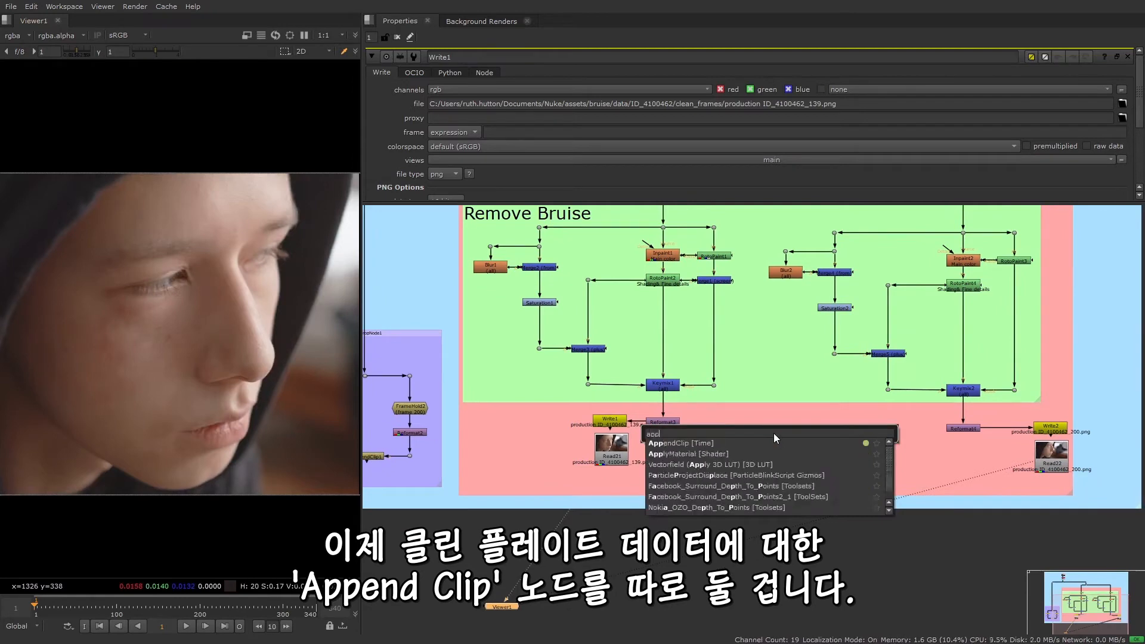
pyautogui.press('Return')
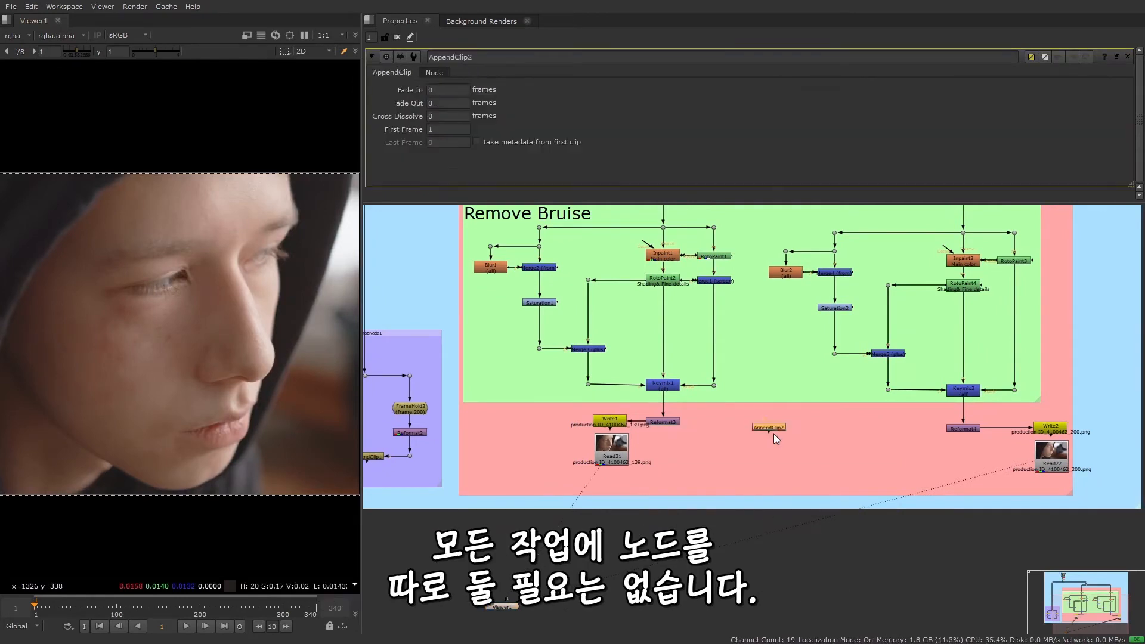
# Move the new AppendClip node below the Ground Truth group and connect its inputs to Read21 and Read22
pyautogui.moveTo(774, 433); pyautogui.dragTo(786, 571)
pyautogui.moveTo(732, 530); pyautogui.dragTo(620, 451)
pyautogui.moveTo(783, 555); pyautogui.dragTo(1006, 480)
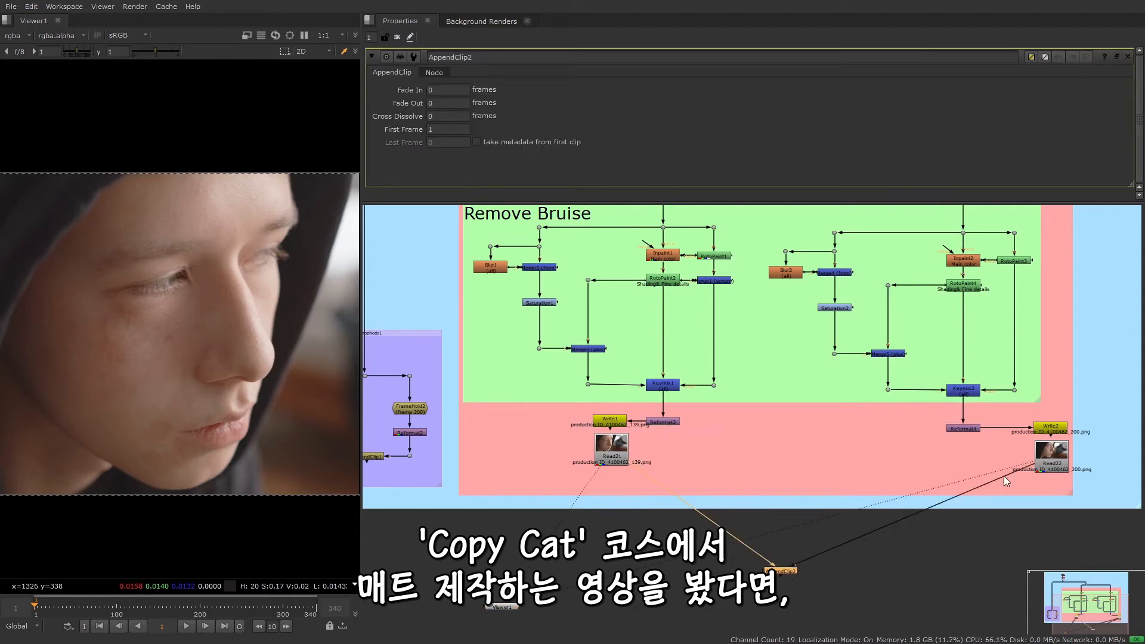
pyautogui.moveTo(781, 571); pyautogui.dragTo(797, 548)
pyautogui.click(775, 467)
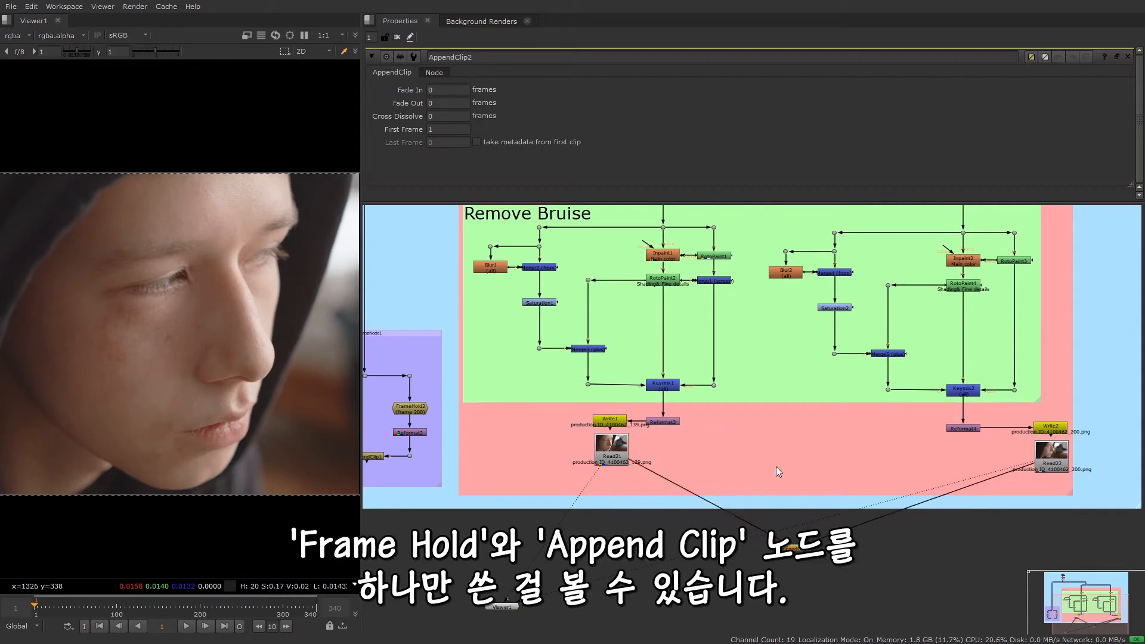
pyautogui.moveTo(511, 524); pyautogui.dragTo(534, 512, button='middle')
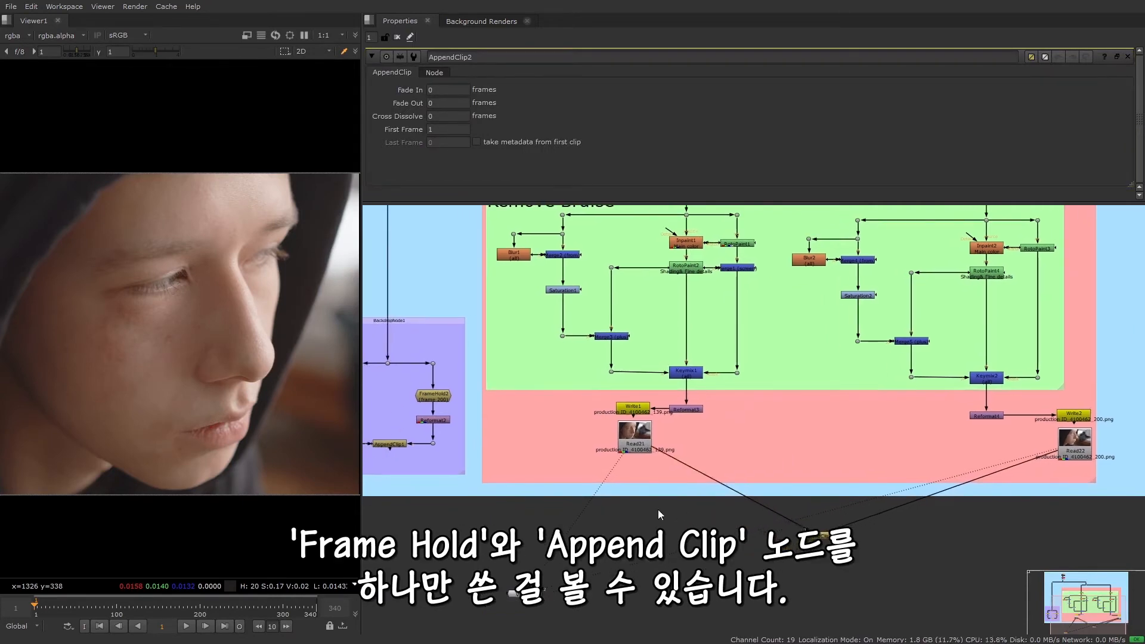
pyautogui.moveTo(657, 511); pyautogui.dragTo(711, 512, button='middle')
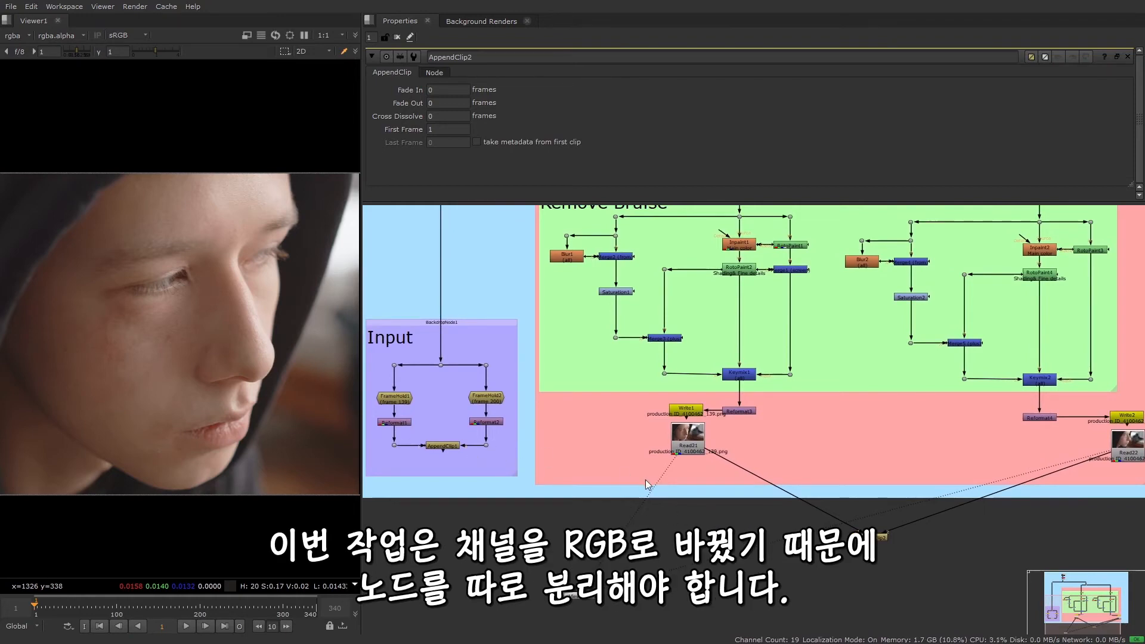
# Check that the input order of AppendClip1 in the Input group matches that of AppendClip2 below the Ground Truth group
pyautogui.moveTo(932, 539); pyautogui.dragTo(1042, 535, button='middle')
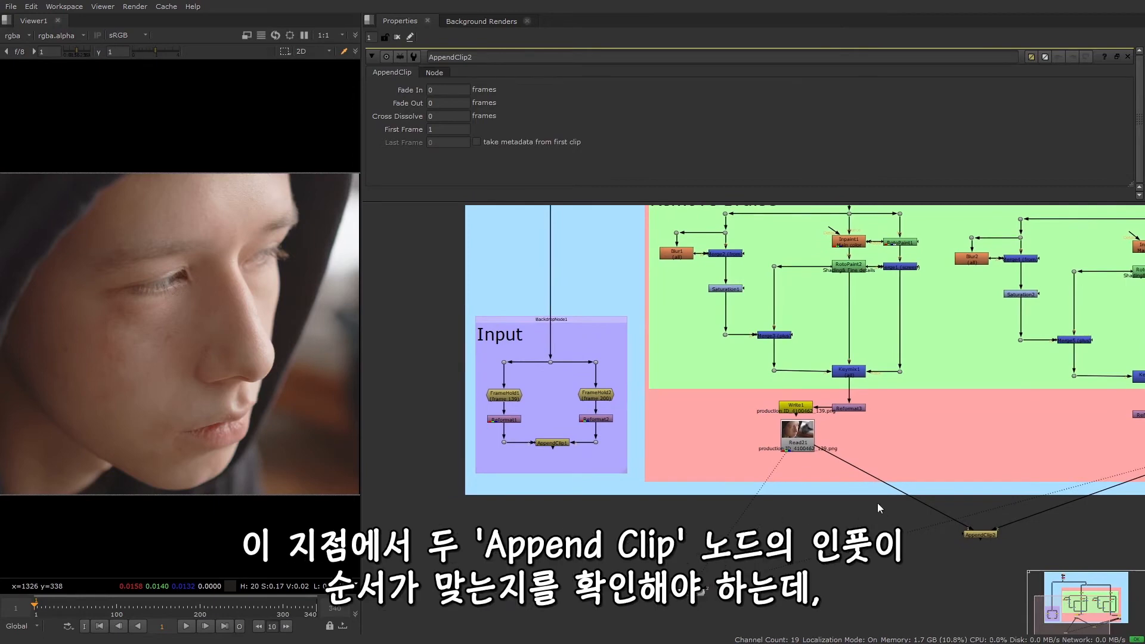
pyautogui.scroll(10, 539, 441)
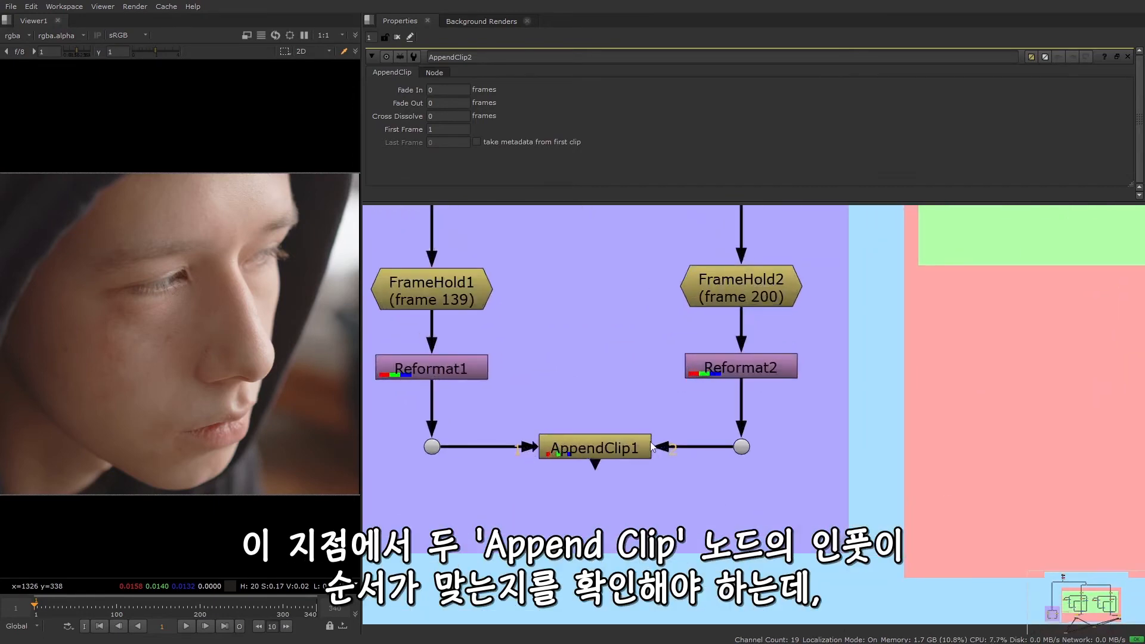
pyautogui.scroll(-6, 595, 471)
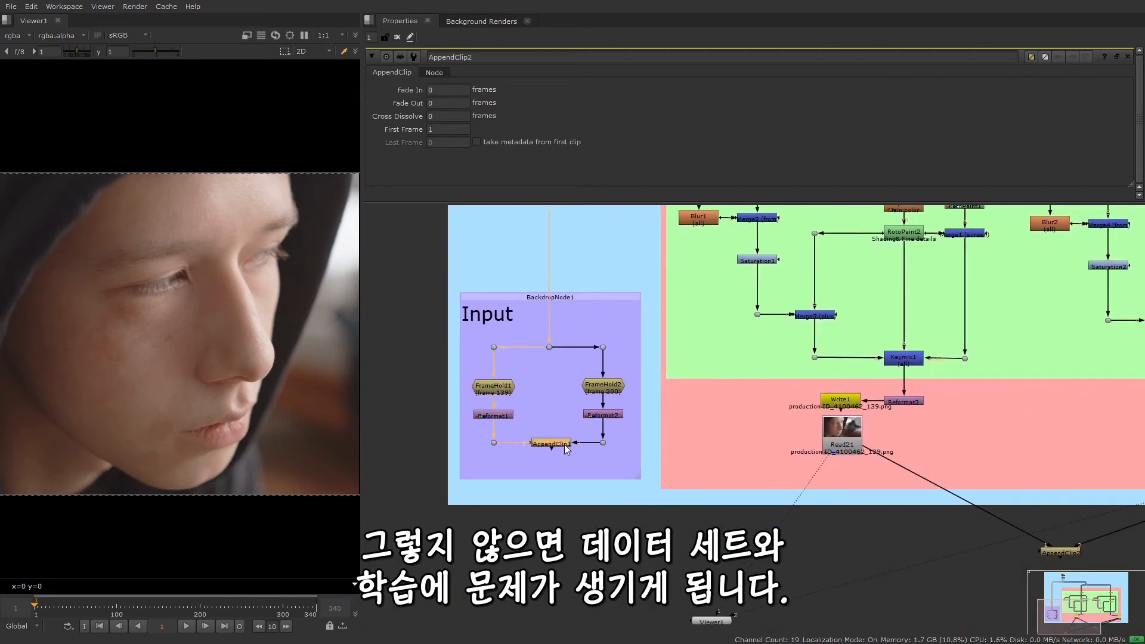
pyautogui.moveTo(1061, 552); pyautogui.dragTo(885, 504, button='middle')
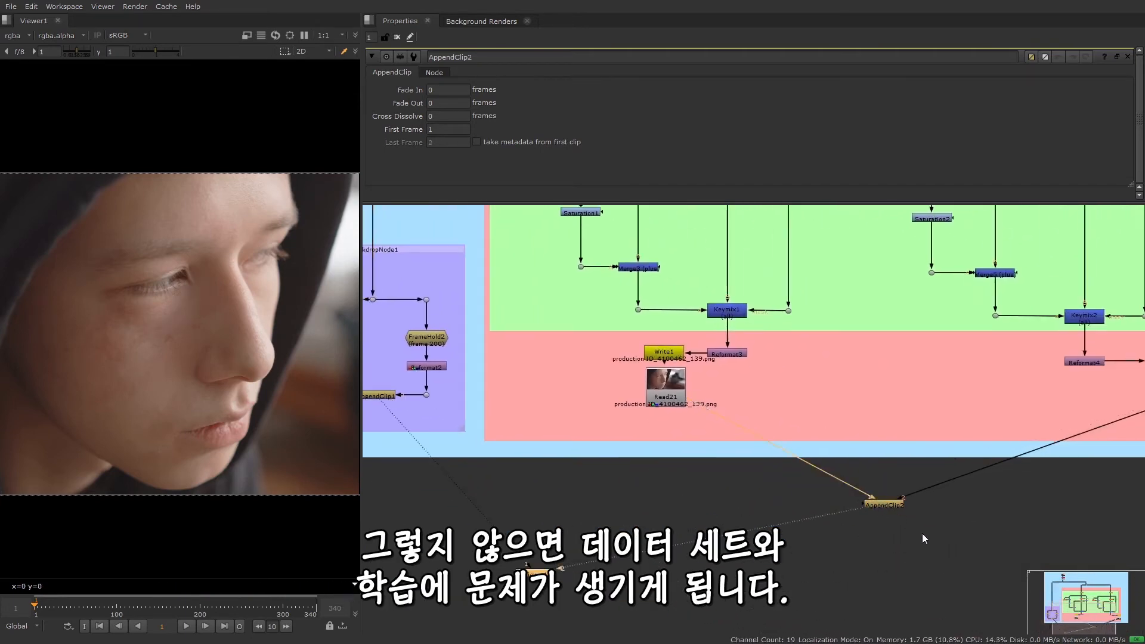
pyautogui.scroll(5, 795, 517)
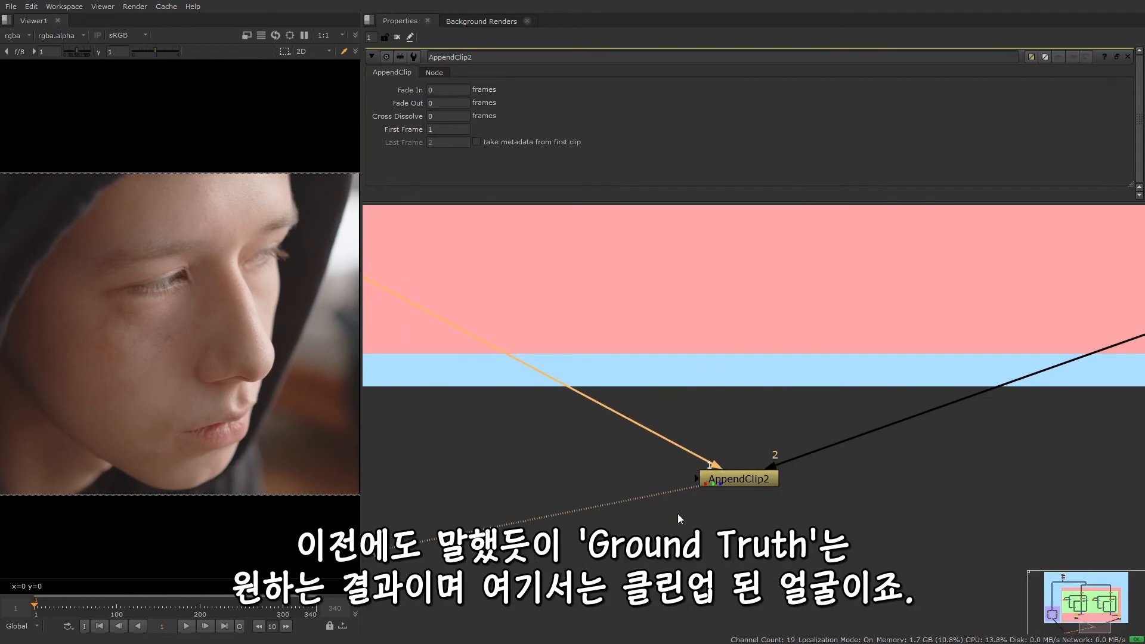
pyautogui.scroll(-5, 677, 513)
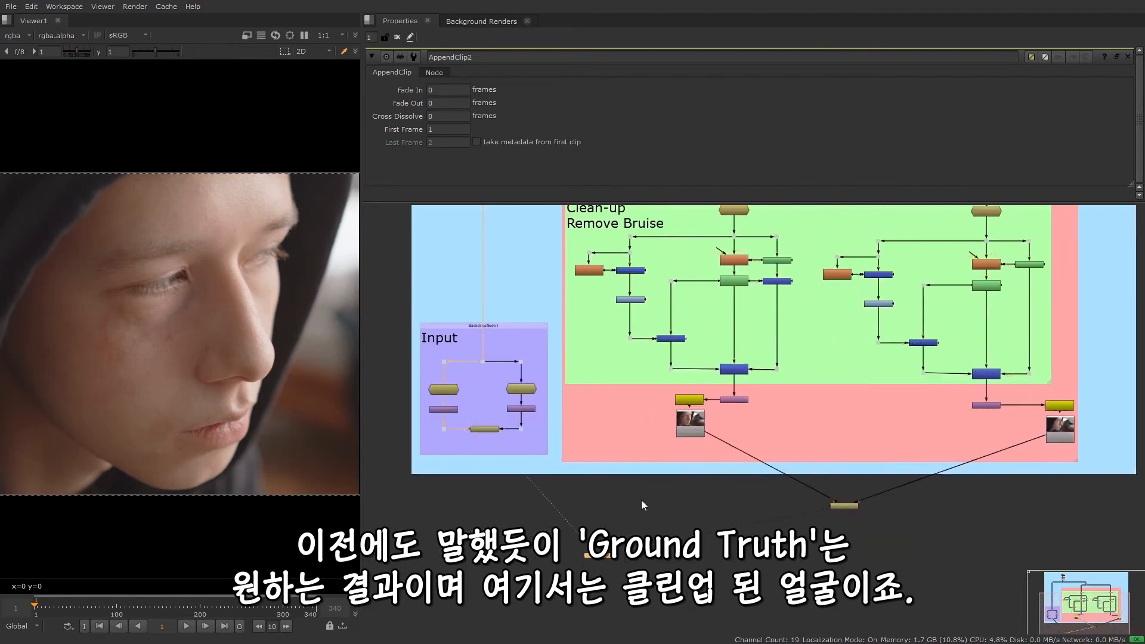
# Compare the original frames from AppendClip1 with the clean plates from AppendClip2 in an enlarged viewer
pyautogui.press('2')
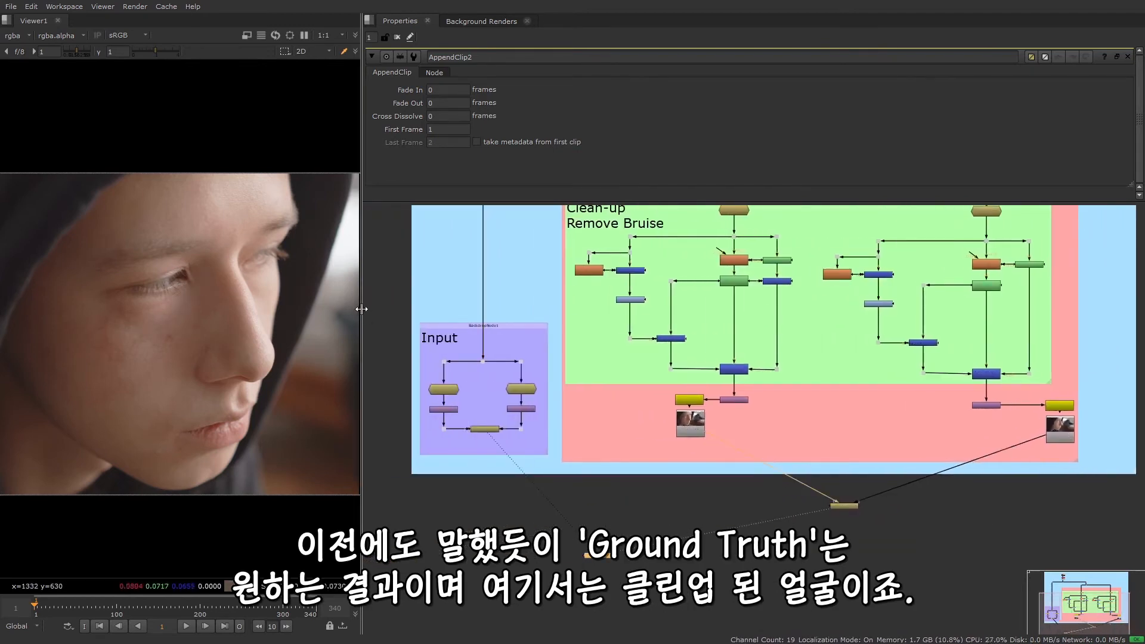
pyautogui.moveTo(361, 307); pyautogui.dragTo(466, 309)
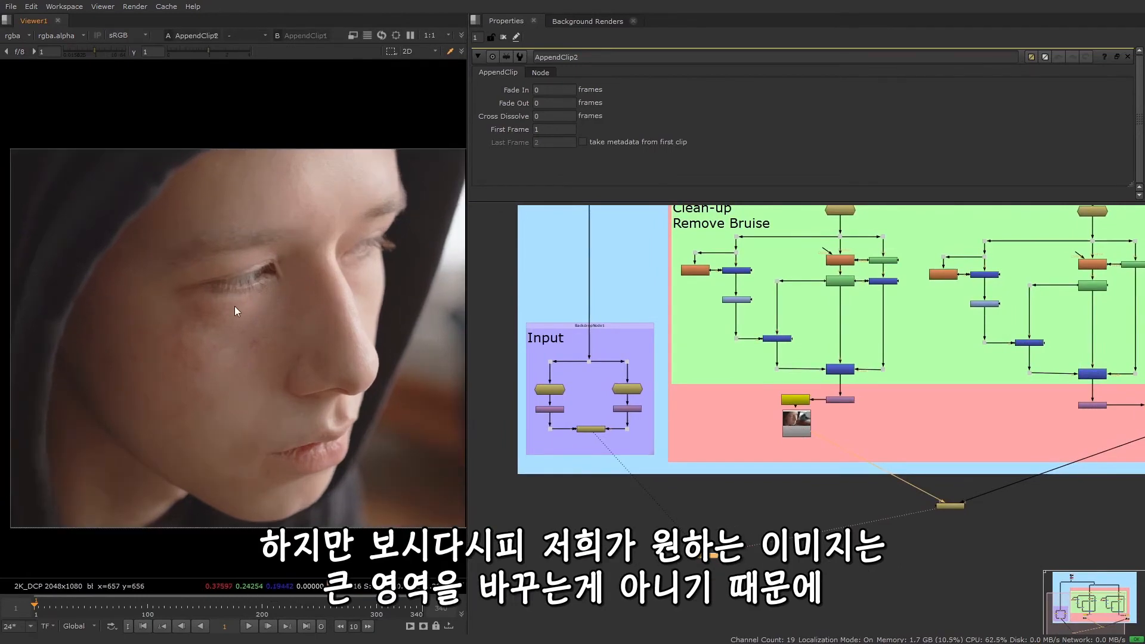
pyautogui.press('1')
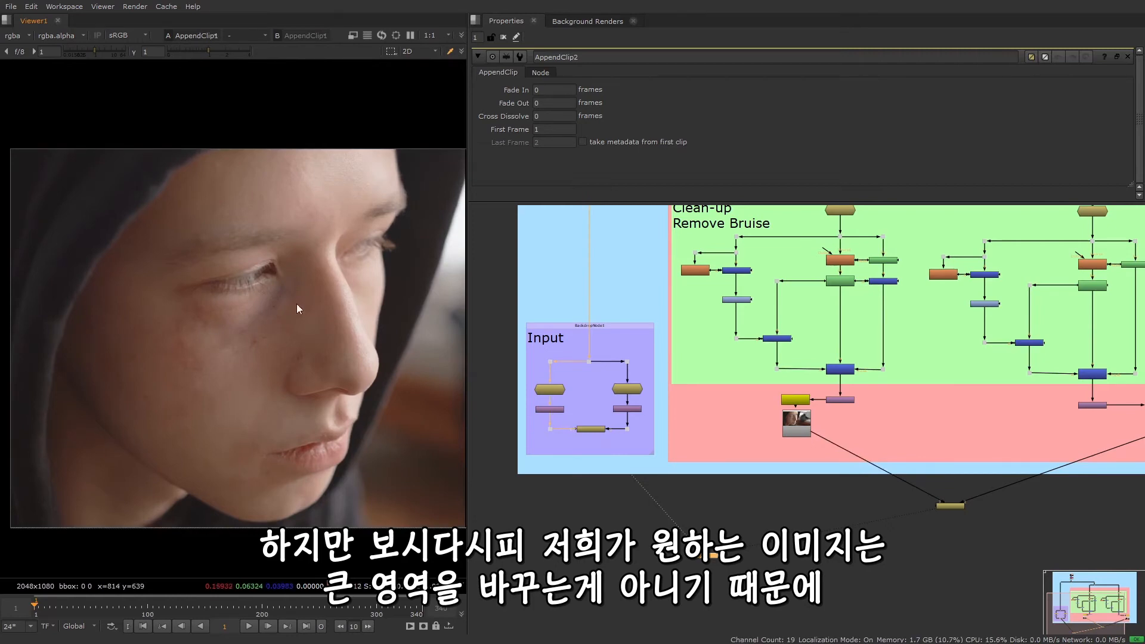
pyautogui.moveTo(466, 333); pyautogui.dragTo(564, 352)
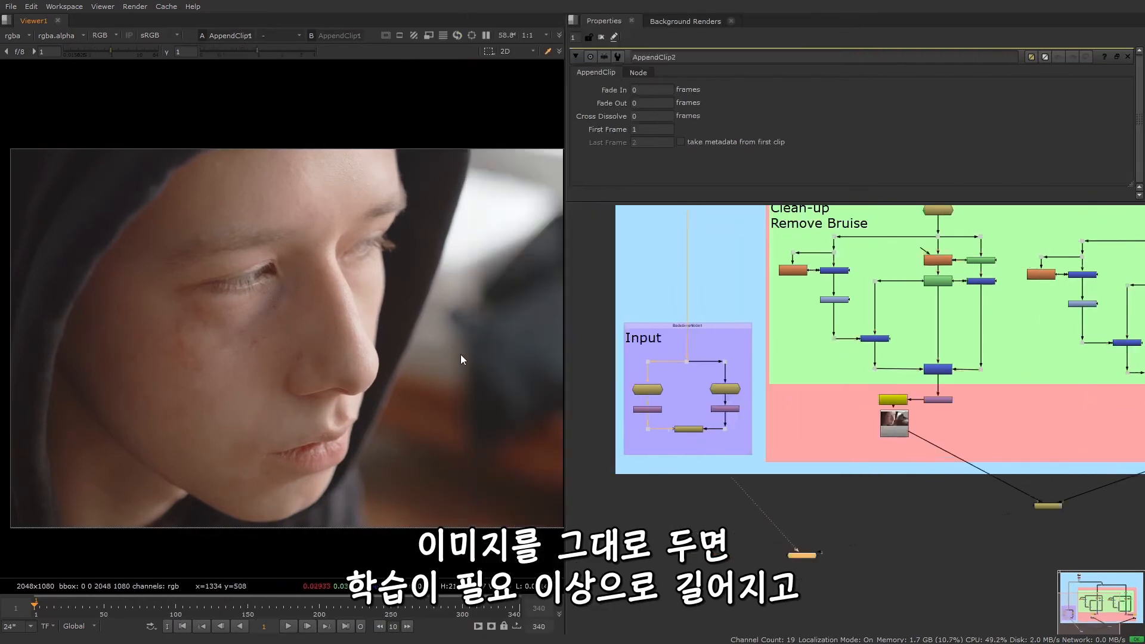
pyautogui.scroll(-2, 457, 356)
pyautogui.moveTo(452, 357); pyautogui.dragTo(353, 356, button='middle')
pyautogui.scroll(1, 336, 360)
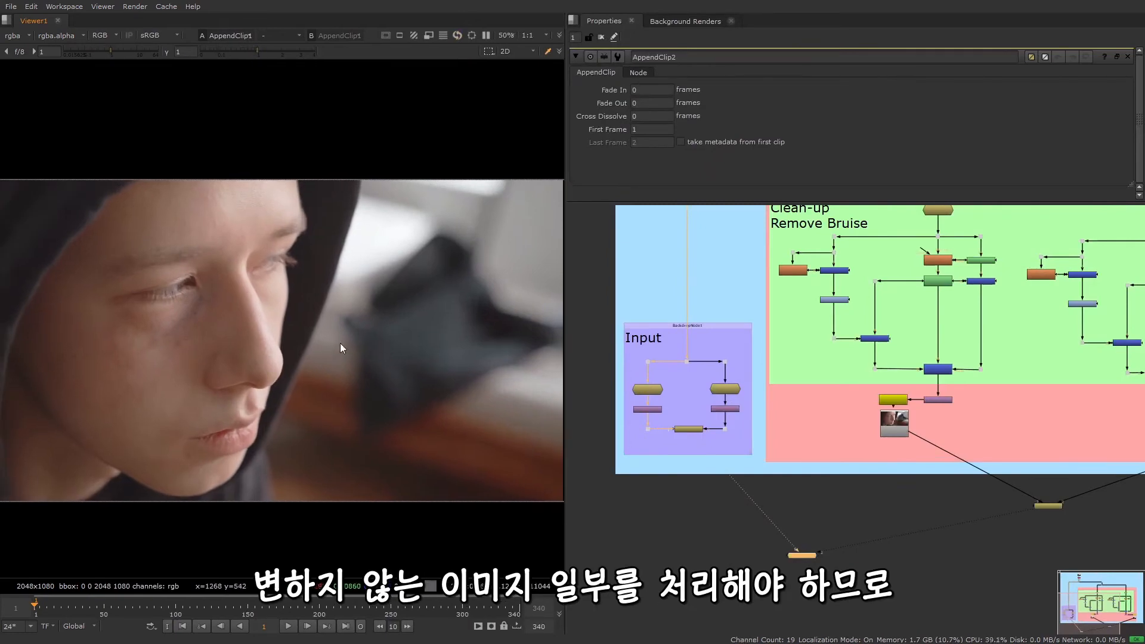
pyautogui.press('2')
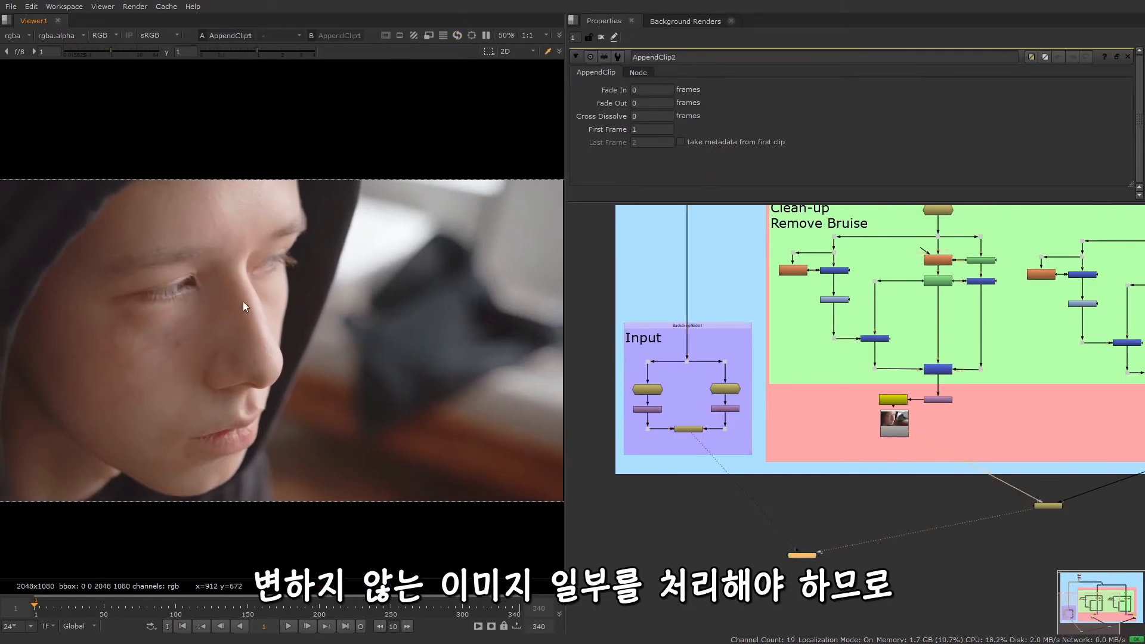
pyautogui.press('1')
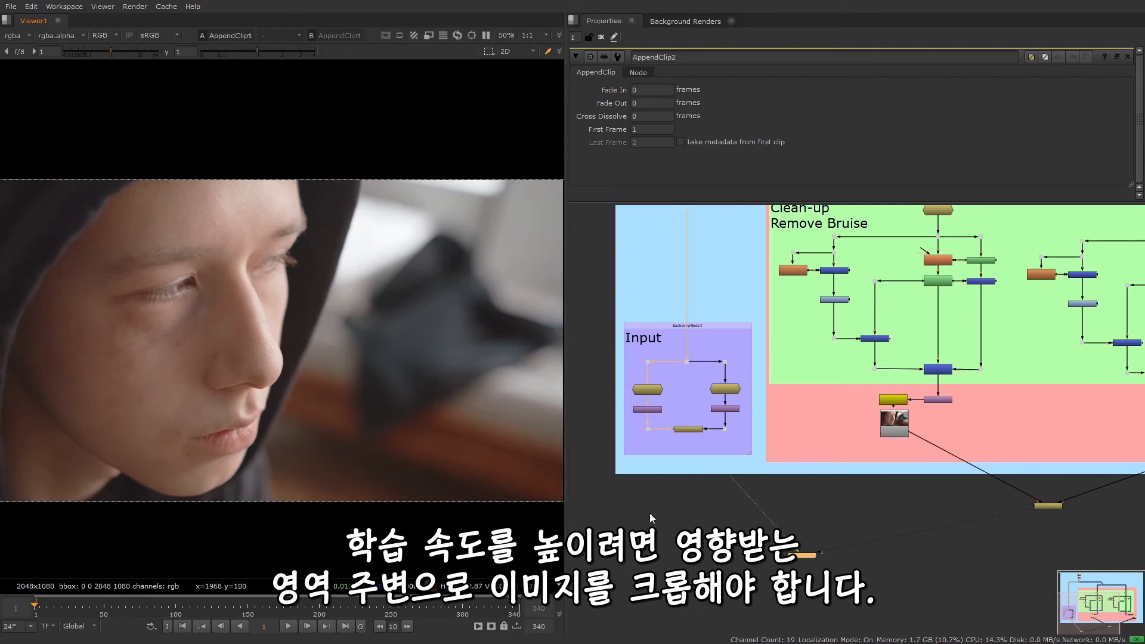
# Add a Crop node below the Input group, connect it to AppendClip1, and view its output
pyautogui.scroll(3, 666, 510)
pyautogui.scroll(2, 728, 516)
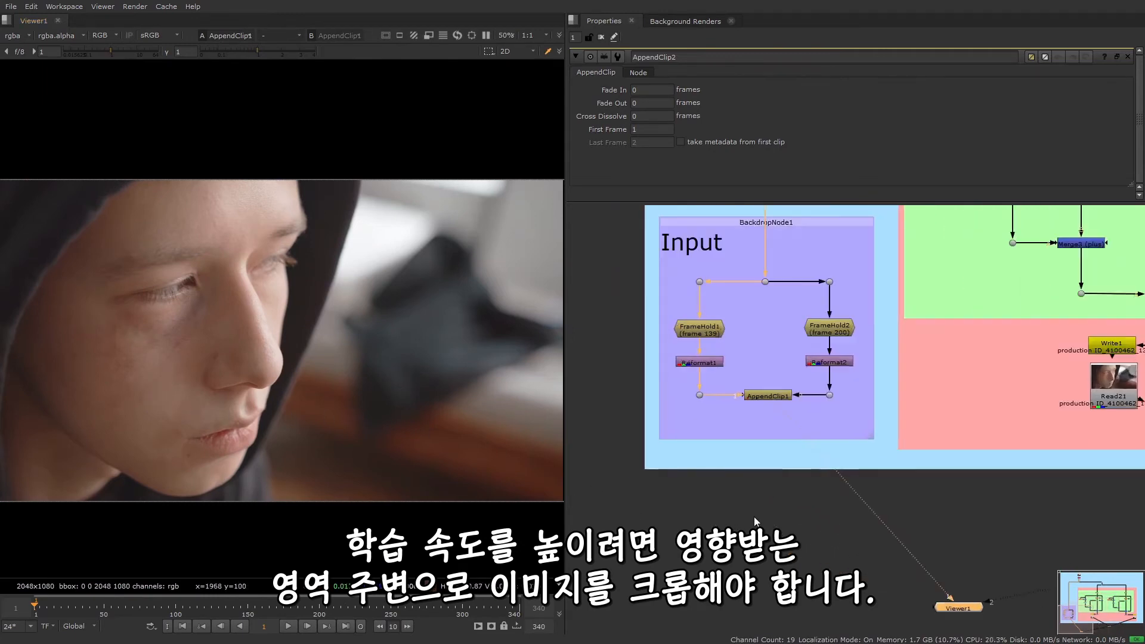
pyautogui.press('Tab')
pyautogui.write('crop')
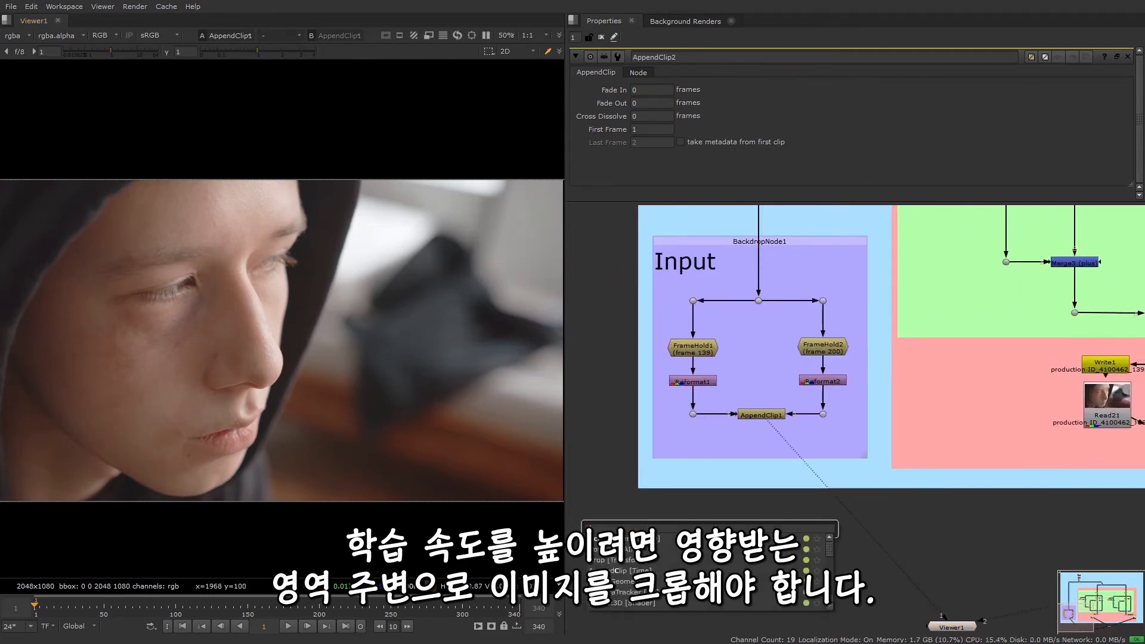
pyautogui.press('Return')
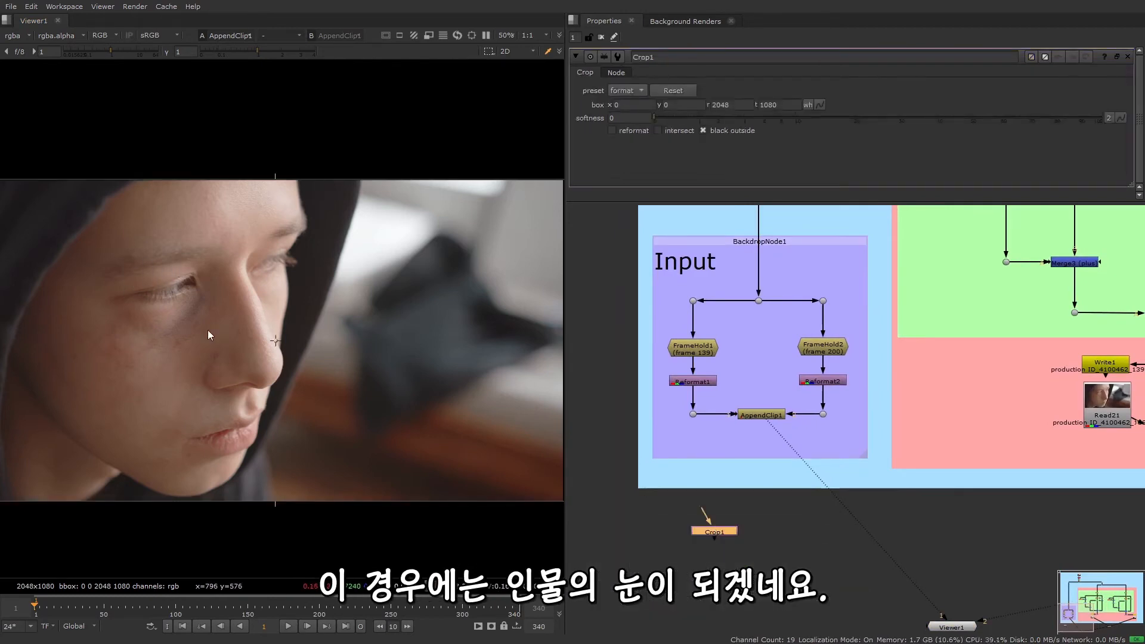
pyautogui.moveTo(703, 510); pyautogui.dragTo(756, 422)
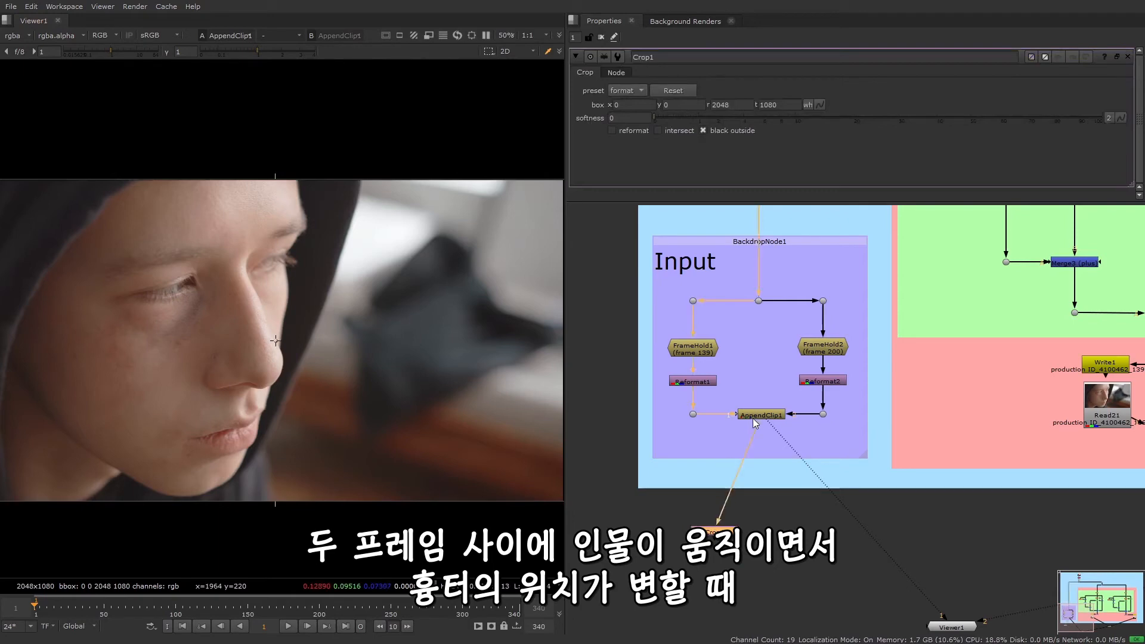
pyautogui.moveTo(732, 531); pyautogui.dragTo(699, 517)
pyautogui.press('1')
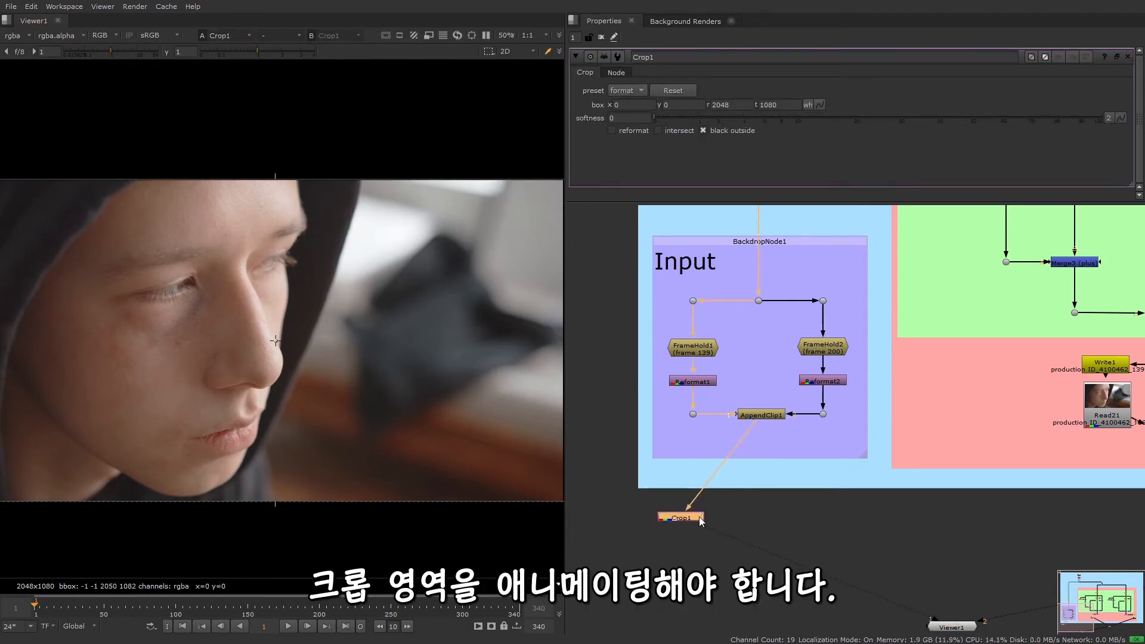
# Keyframe the crop box around the bruised eye on frame 1 at x 220, y 338, r 1096, t 994, with reformat on and black outside off
pyautogui.click(823, 105)
pyautogui.click(836, 110)
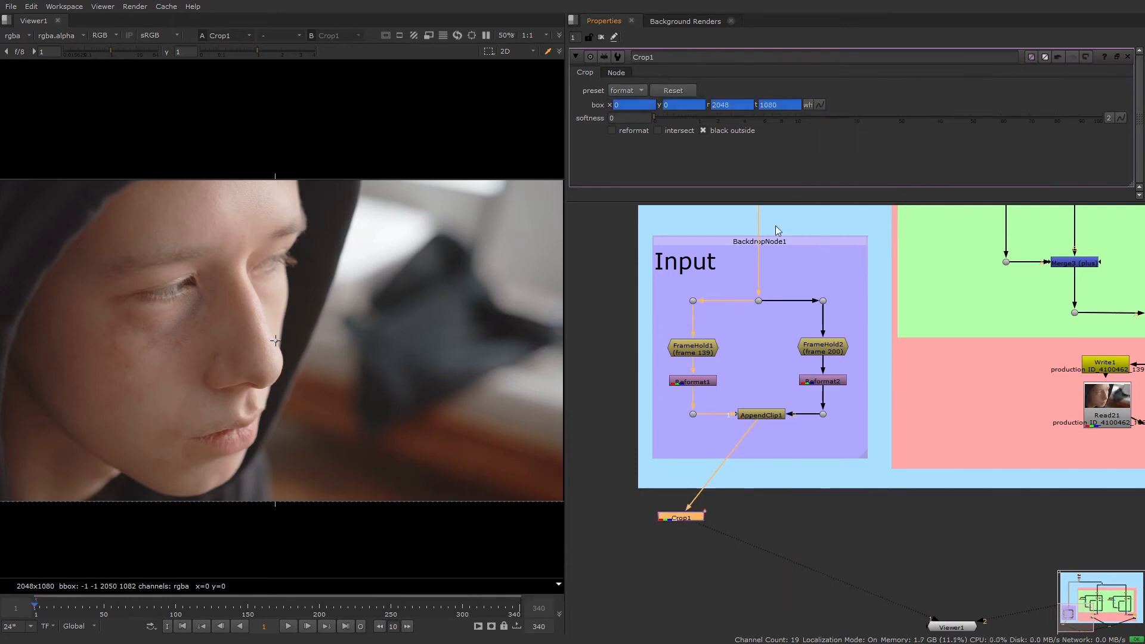
pyautogui.scroll(-3, 480, 467)
pyautogui.scroll(2, 384, 421)
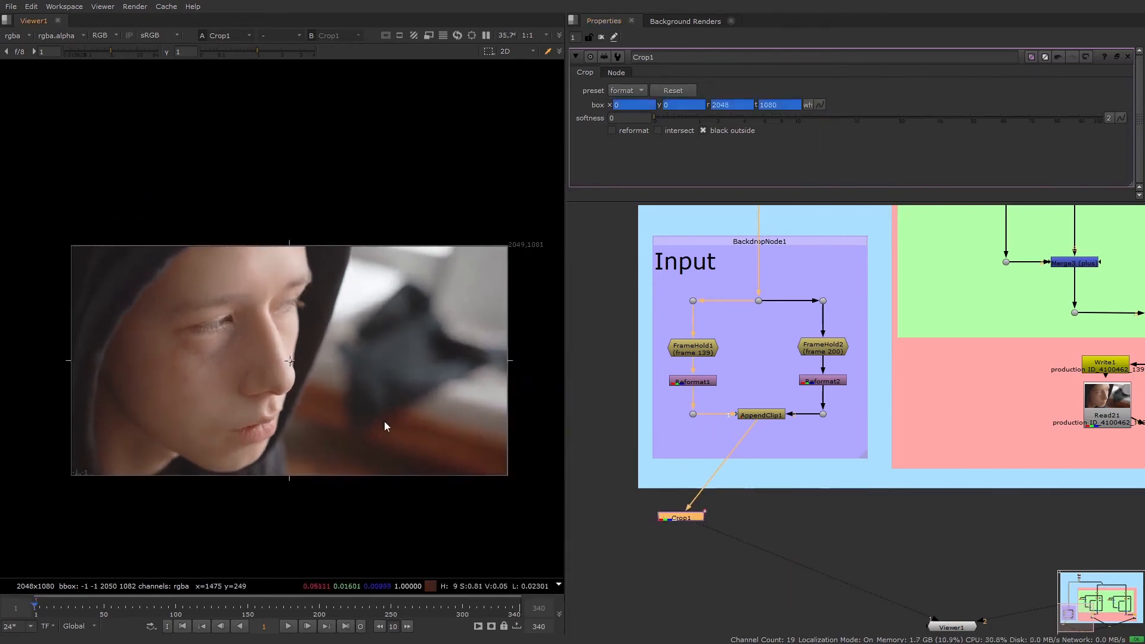
pyautogui.moveTo(544, 359); pyautogui.dragTo(311, 384)
pyautogui.moveTo(171, 222); pyautogui.dragTo(173, 242)
pyautogui.moveTo(34, 366); pyautogui.dragTo(88, 372)
pyautogui.moveTo(199, 491); pyautogui.dragTo(236, 408)
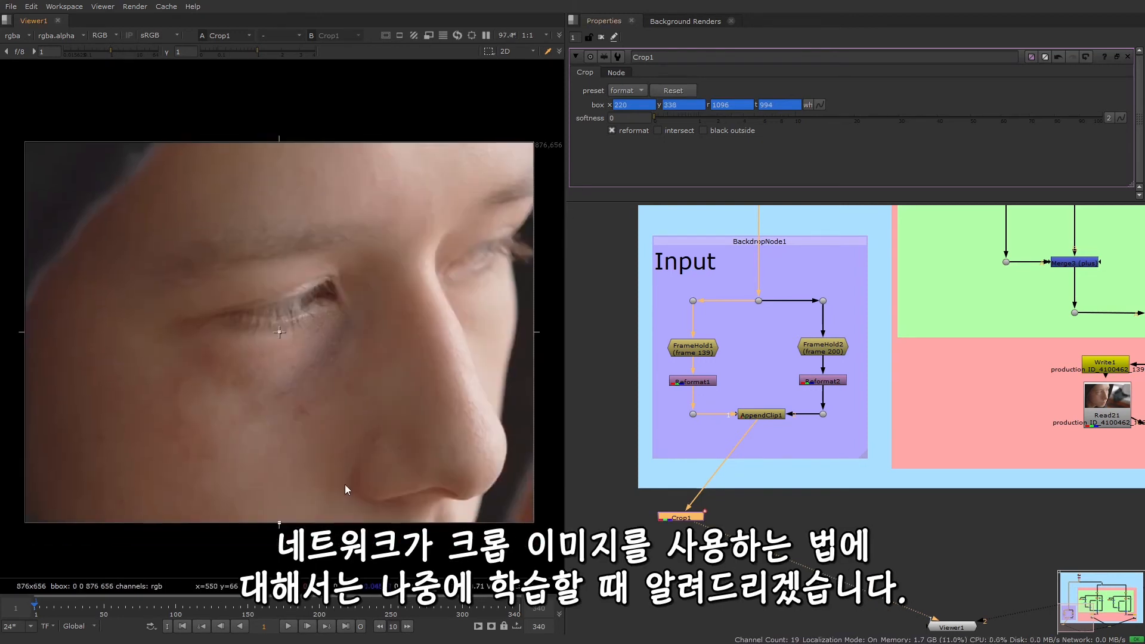
# On frame 2, reshape the crop box around the eye to x 269, y 424, r 1144, t 1080, with reformat on
pyautogui.click(309, 629)
pyautogui.moveTo(24, 331); pyautogui.dragTo(47, 327)
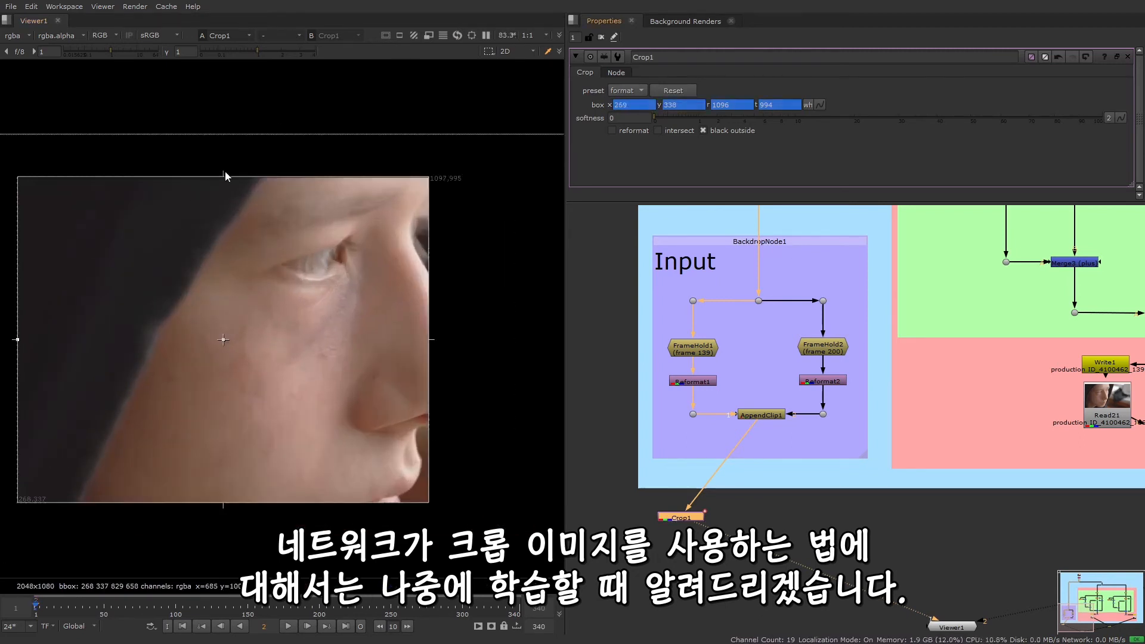
pyautogui.moveTo(225, 179); pyautogui.dragTo(252, 133)
pyautogui.moveTo(430, 307); pyautogui.dragTo(455, 308)
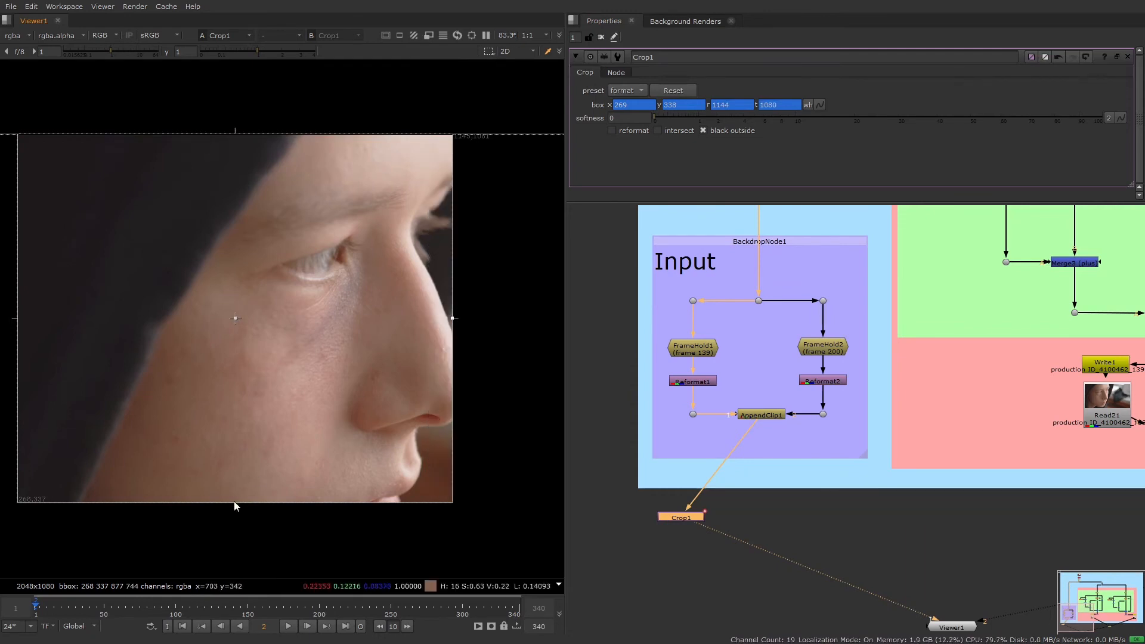
pyautogui.moveTo(236, 502); pyautogui.dragTo(248, 459)
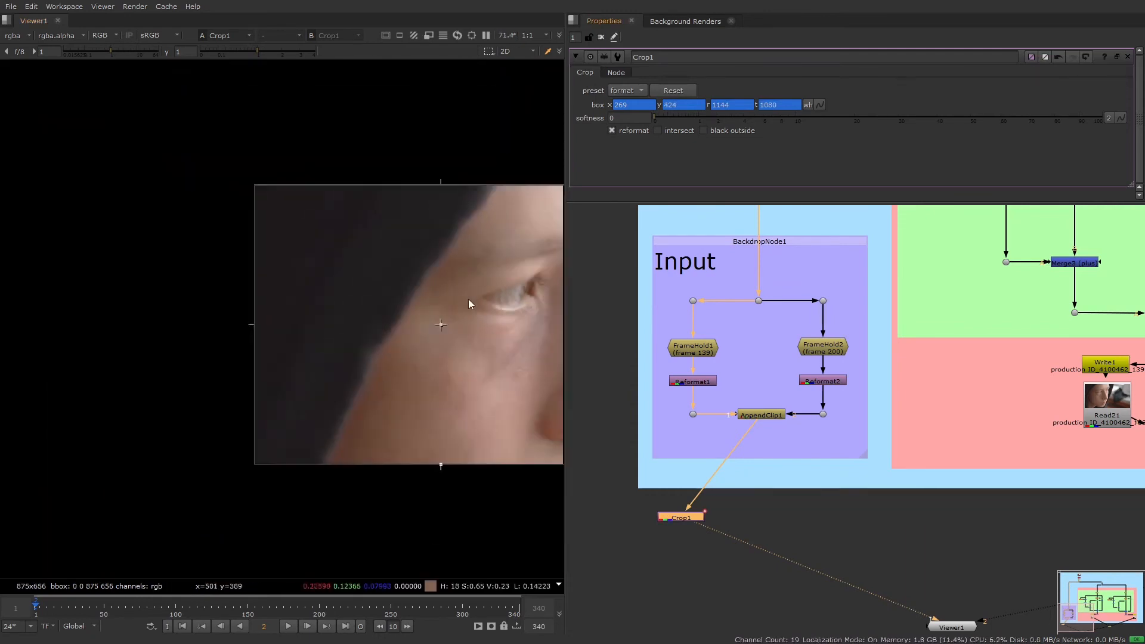
pyautogui.moveTo(467, 299); pyautogui.dragTo(337, 290, button='middle')
pyautogui.scroll(1, 334, 233)
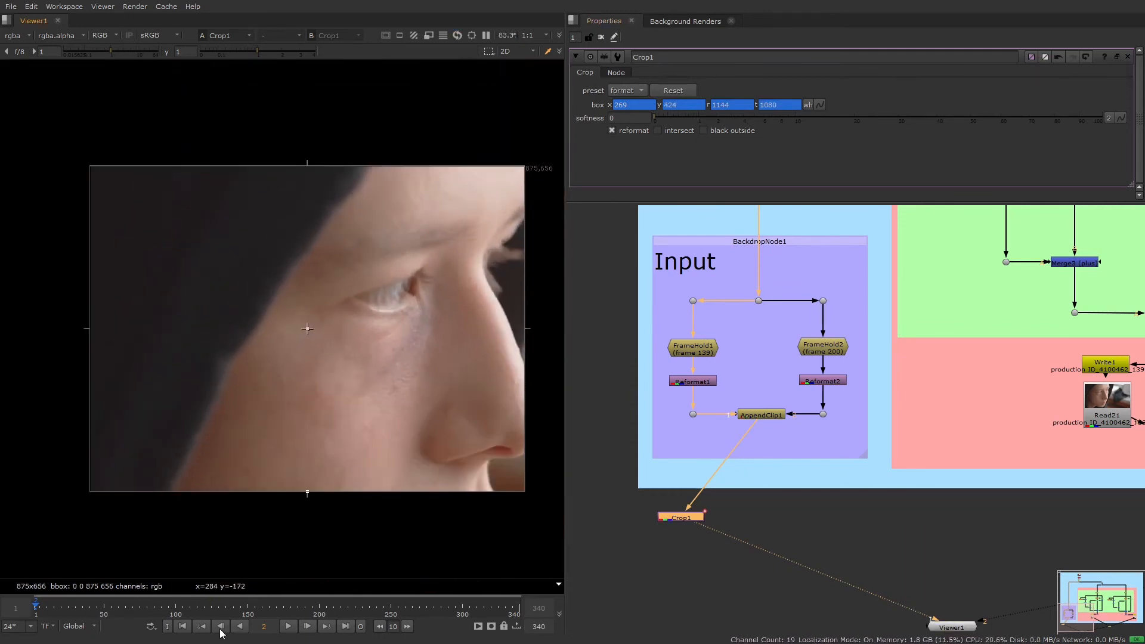
# Switch between frames 1 and 2 to compare the cropped images around the eye
pyautogui.click(221, 627)
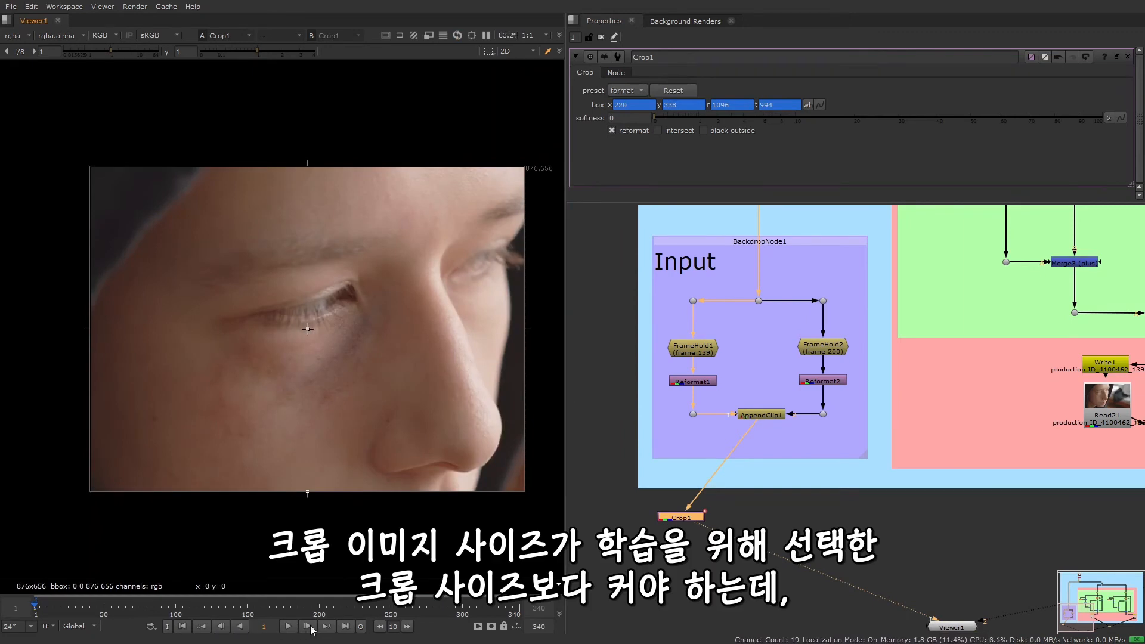
pyautogui.click(307, 626)
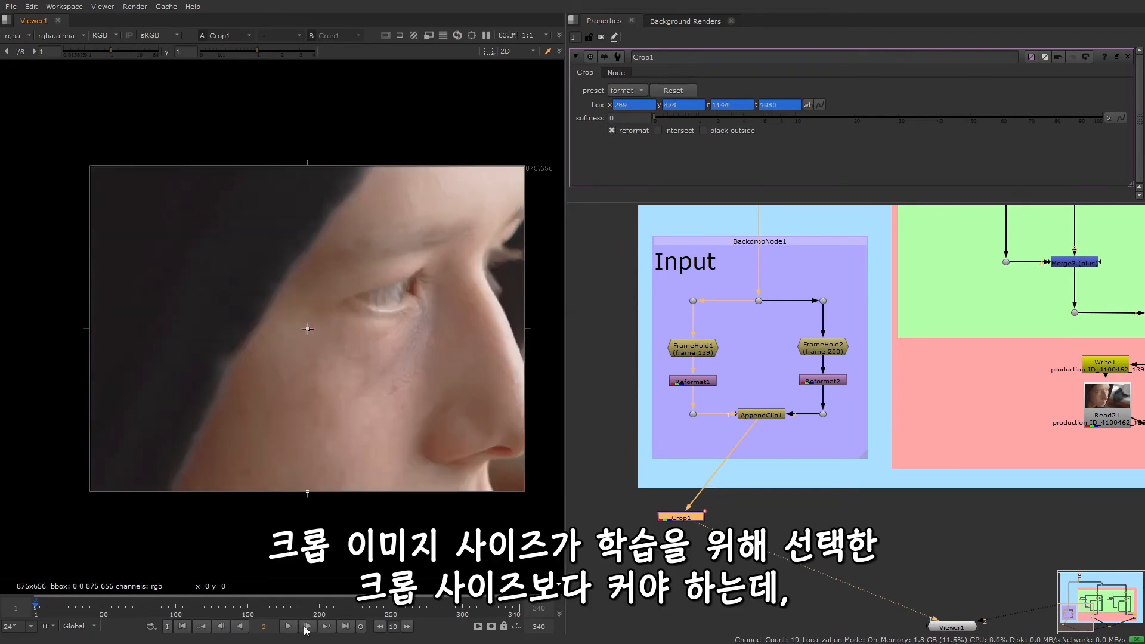
pyautogui.click(220, 626)
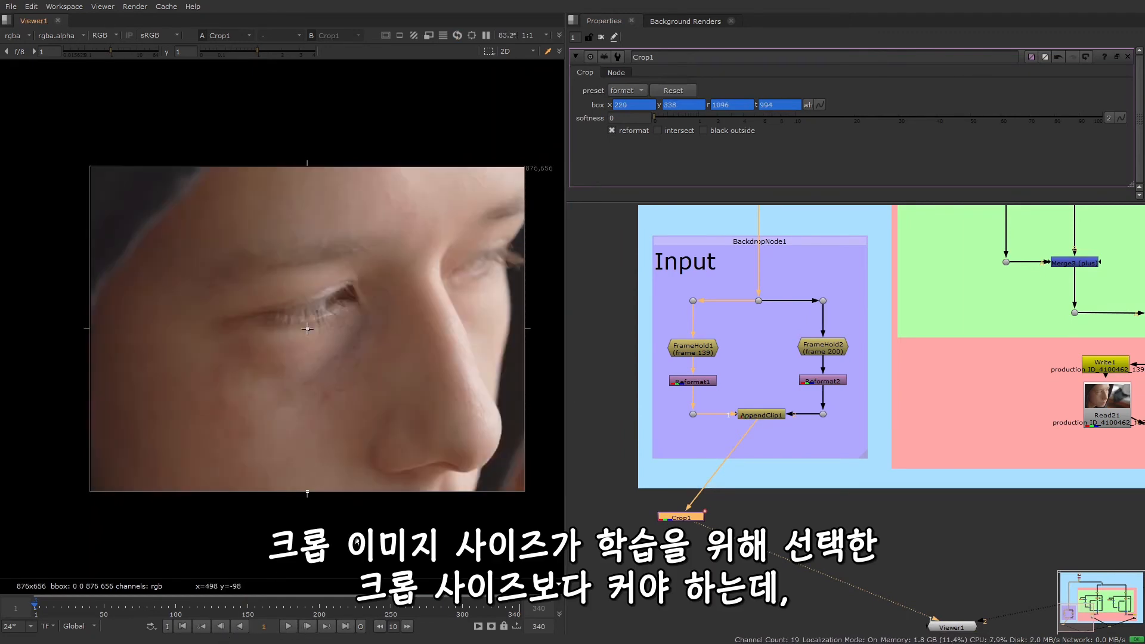
pyautogui.moveTo(566, 386); pyautogui.dragTo(453, 388)
pyautogui.scroll(-2, 354, 393)
pyautogui.moveTo(354, 394); pyautogui.dragTo(277, 391, button='middle')
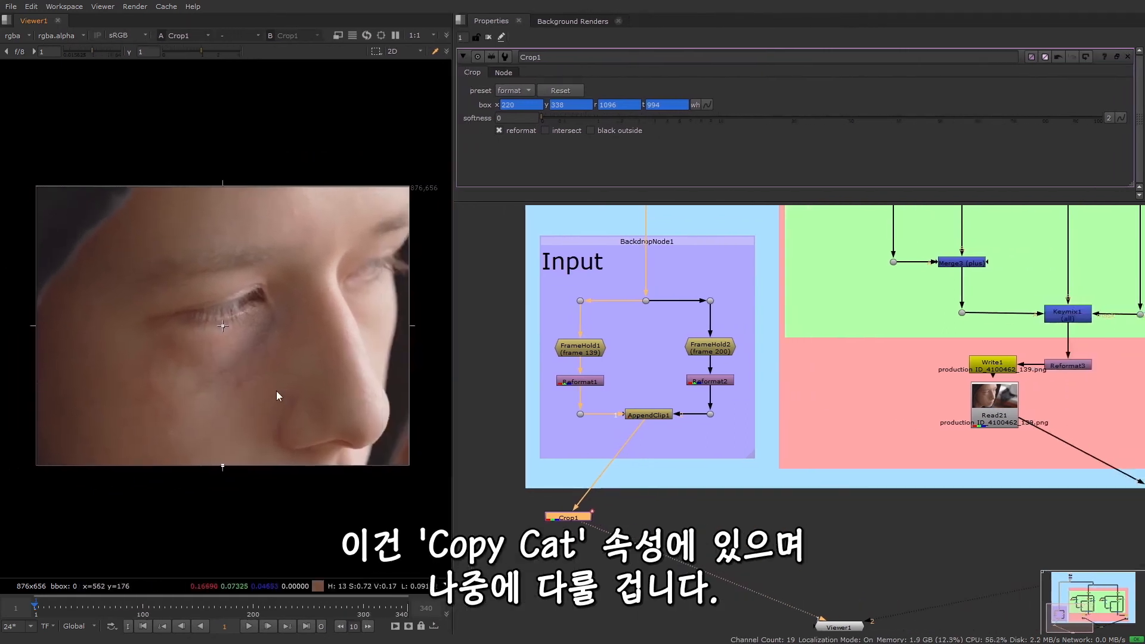
# Add a third AppendClip node next to Crop1 below the Input group
pyautogui.moveTo(802, 530); pyautogui.dragTo(702, 508, button='middle')
pyautogui.moveTo(515, 497); pyautogui.dragTo(511, 488)
pyautogui.click(575, 456)
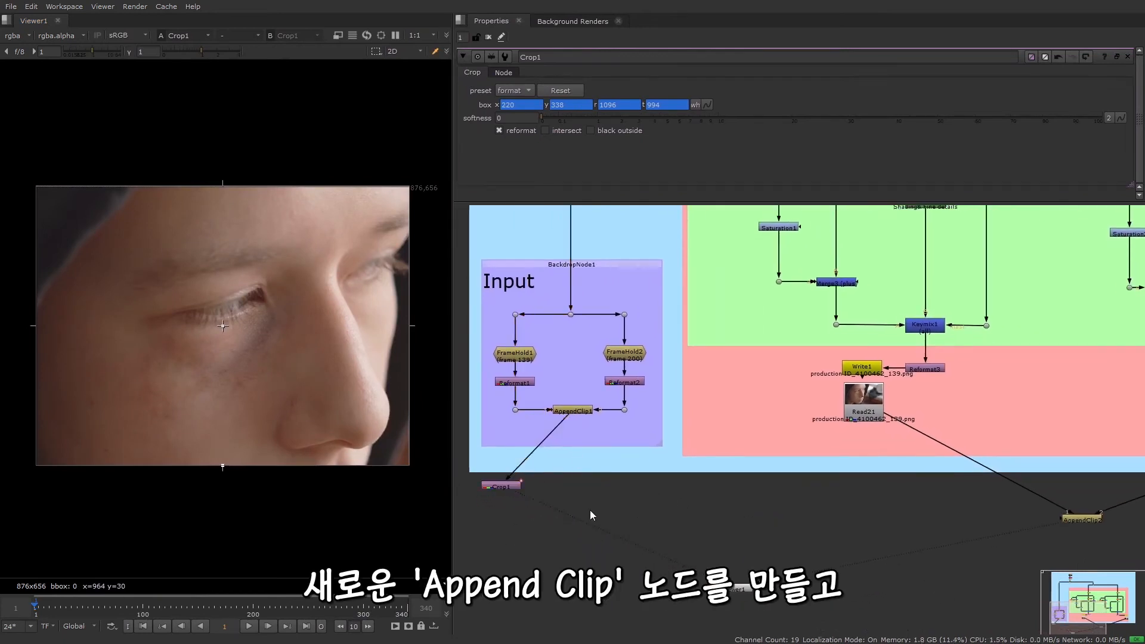
pyautogui.moveTo(589, 510); pyautogui.dragTo(577, 467, button='middle')
pyautogui.press('Tab')
pyautogui.write('append')
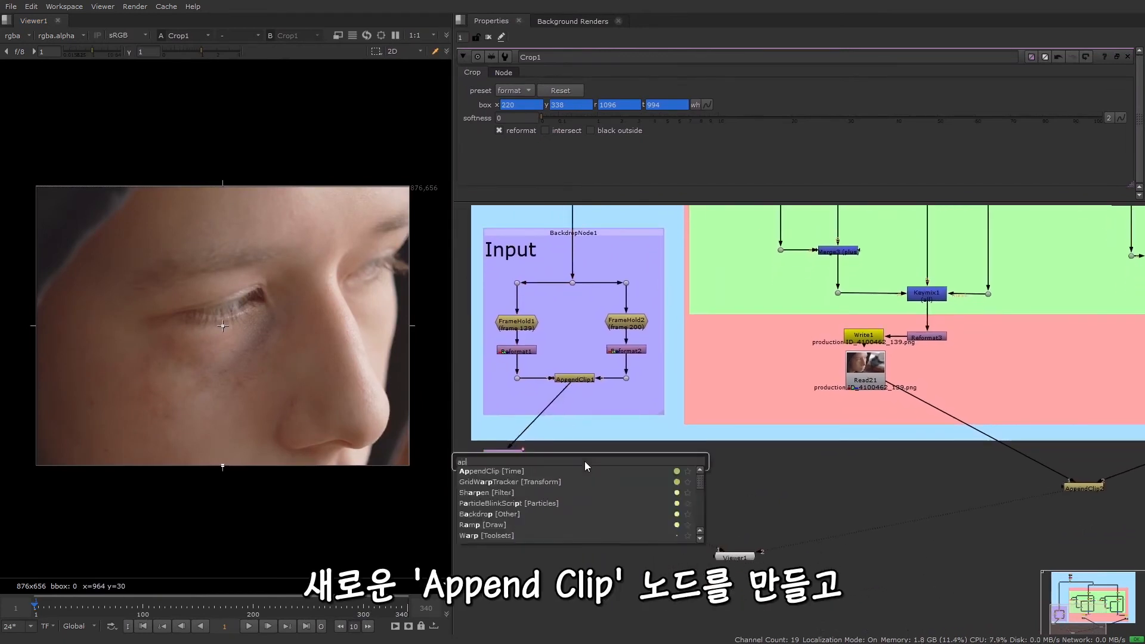
pyautogui.press('Return')
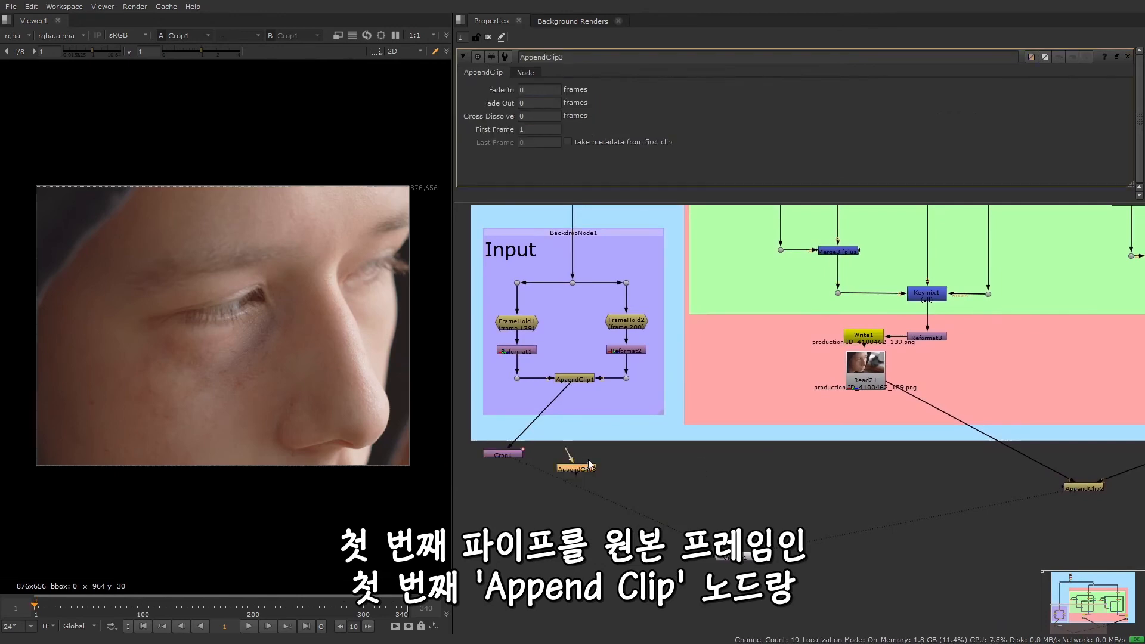
# Connect the new AppendClip's first input to AppendClip1 and its second input to Crop1
pyautogui.scroll(2, 584, 465)
pyautogui.moveTo(582, 465); pyautogui.dragTo(587, 348)
pyautogui.moveTo(662, 376); pyautogui.dragTo(725, 350, button='middle')
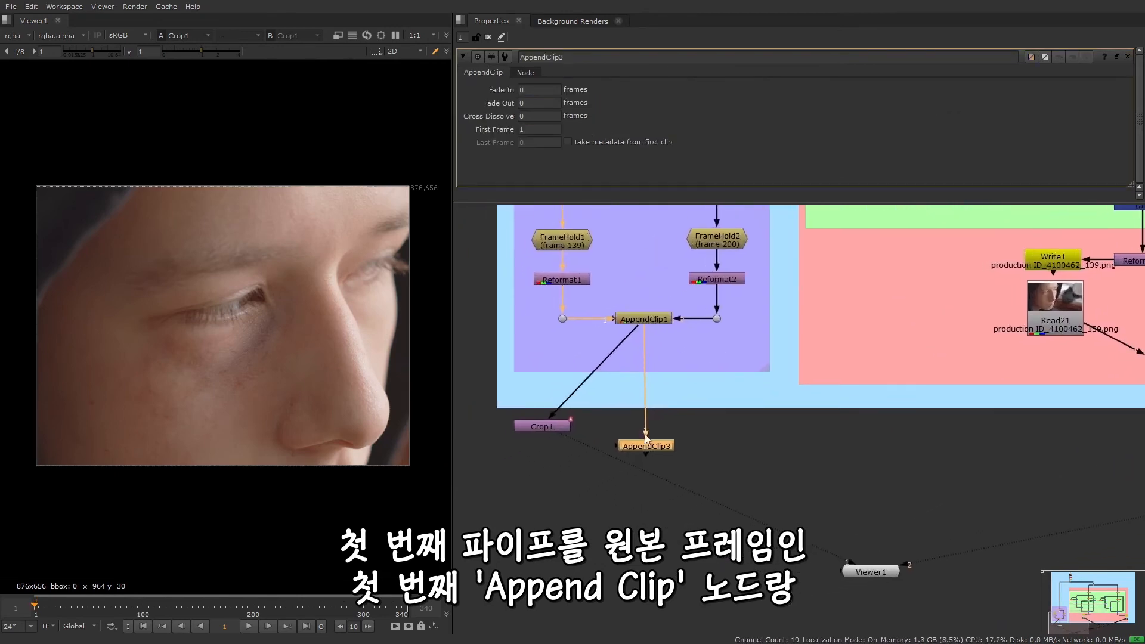
pyautogui.moveTo(613, 442); pyautogui.dragTo(547, 449)
# Insert Dots in the pipes leaving AppendClip1 and route the Crop1 branch from the AppendClip3 pipe at right angles
pyautogui.keyDown('ctrl'); pyautogui.click(645, 380); pyautogui.keyUp('ctrl')
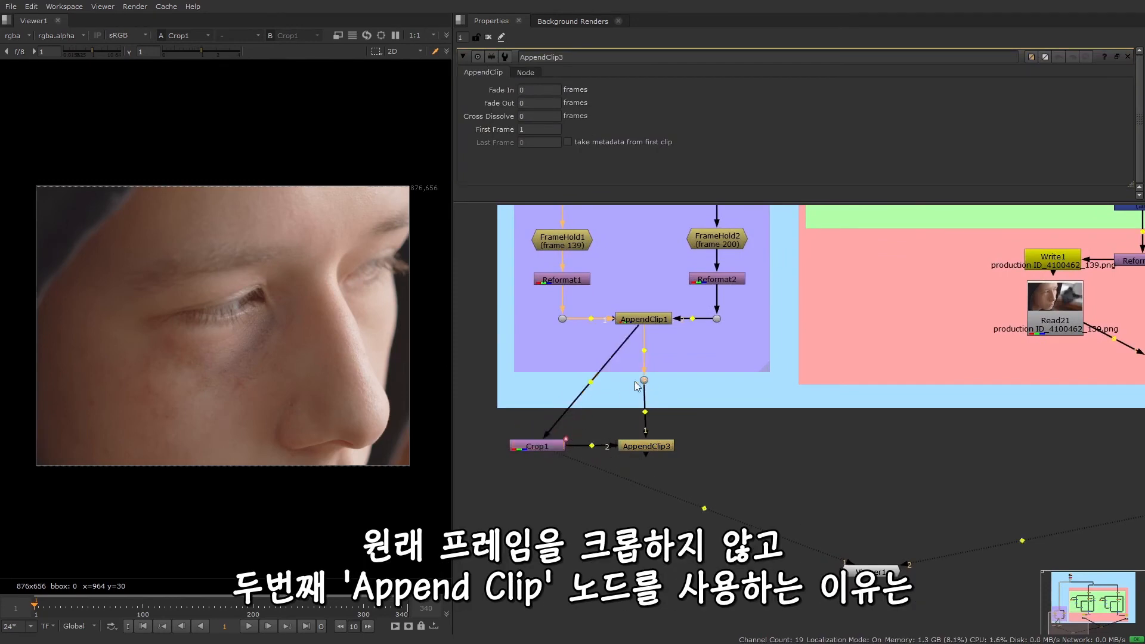
pyautogui.keyDown('ctrl'); pyautogui.click(588, 384); pyautogui.keyUp('ctrl')
pyautogui.moveTo(635, 334); pyautogui.dragTo(539, 386)
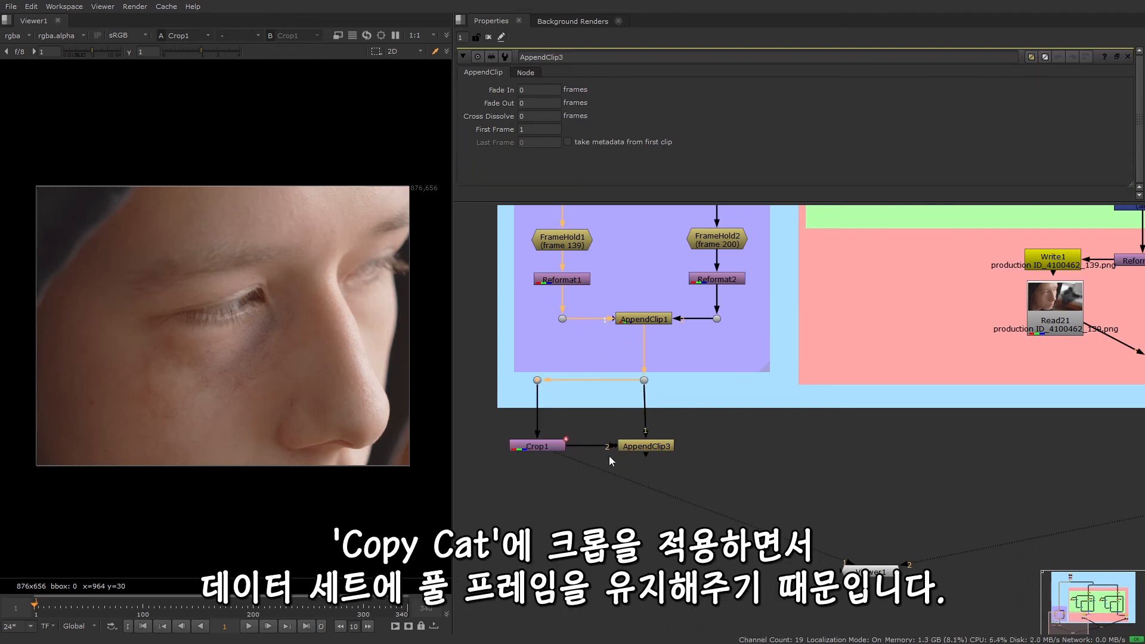
# Show AppendClip3 in the viewer and step through its frames from 1 to 4, returning to frame 1
pyautogui.click(632, 447)
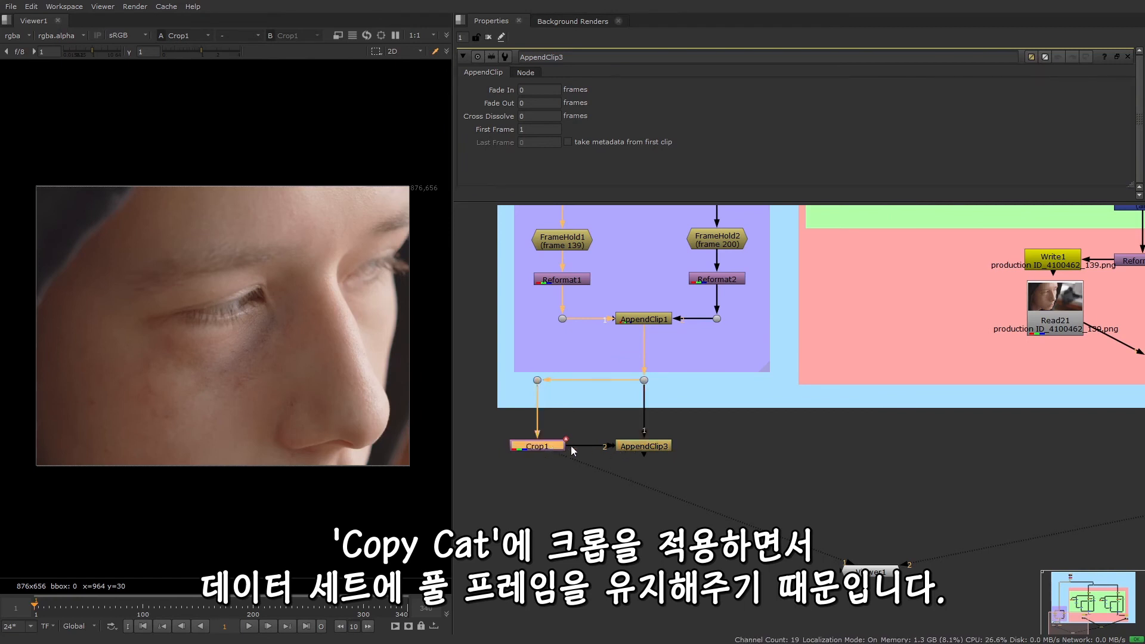
pyautogui.press('1')
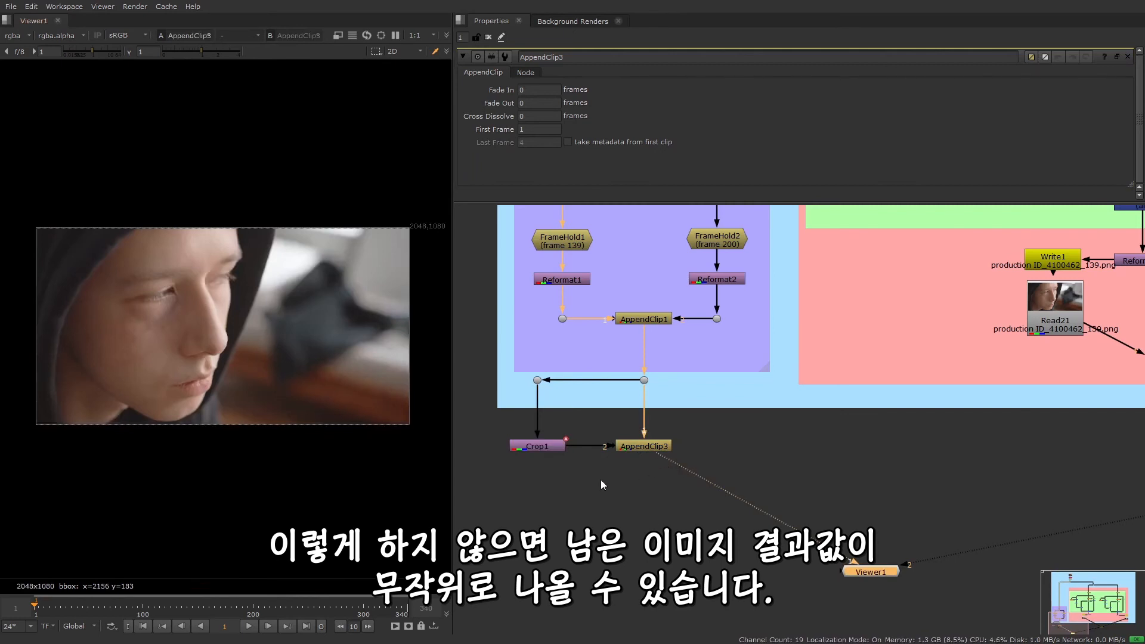
pyautogui.click(267, 626)
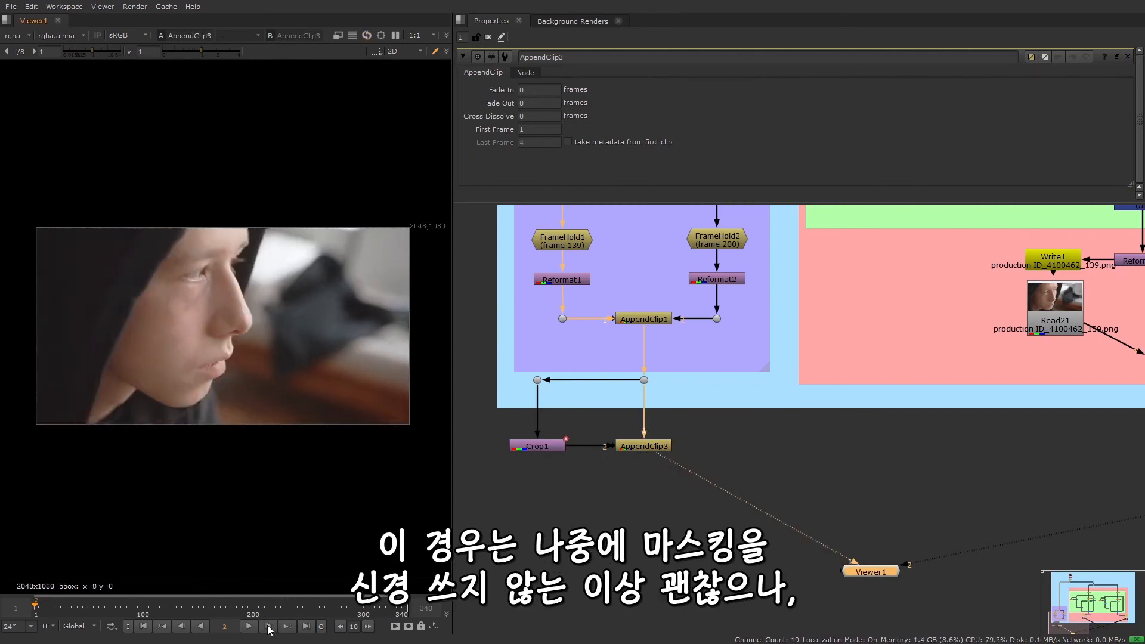
pyautogui.click(268, 626)
pyautogui.click(268, 626)
pyautogui.click(152, 627)
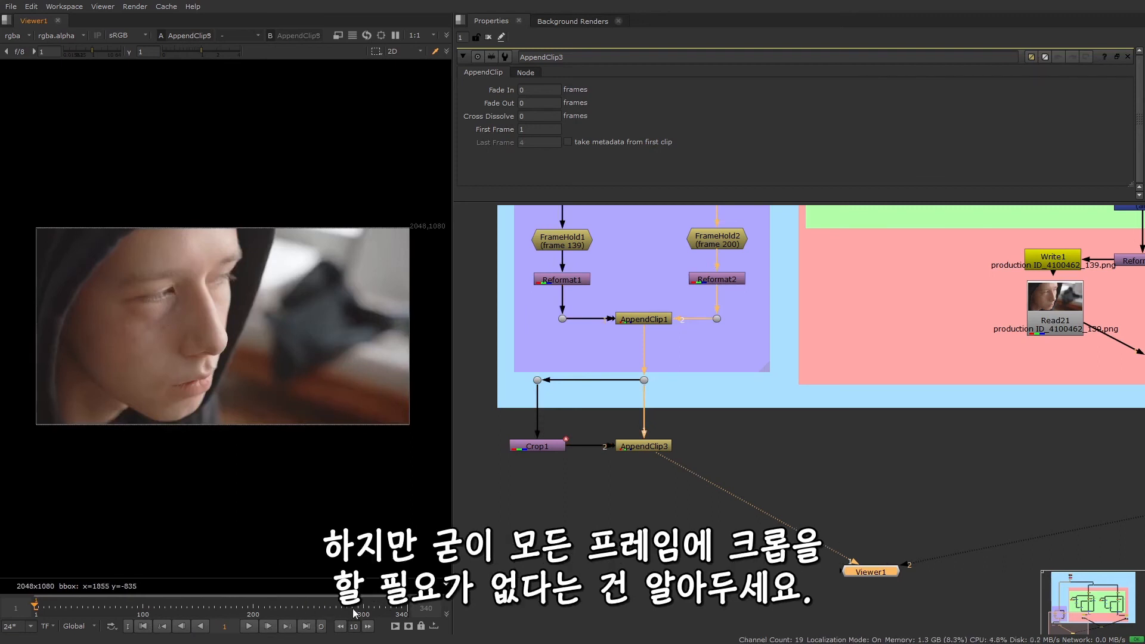
# Compare the full images on frames 1 and 2 with the cropped ones on frames 3 and 4
pyautogui.click(268, 631)
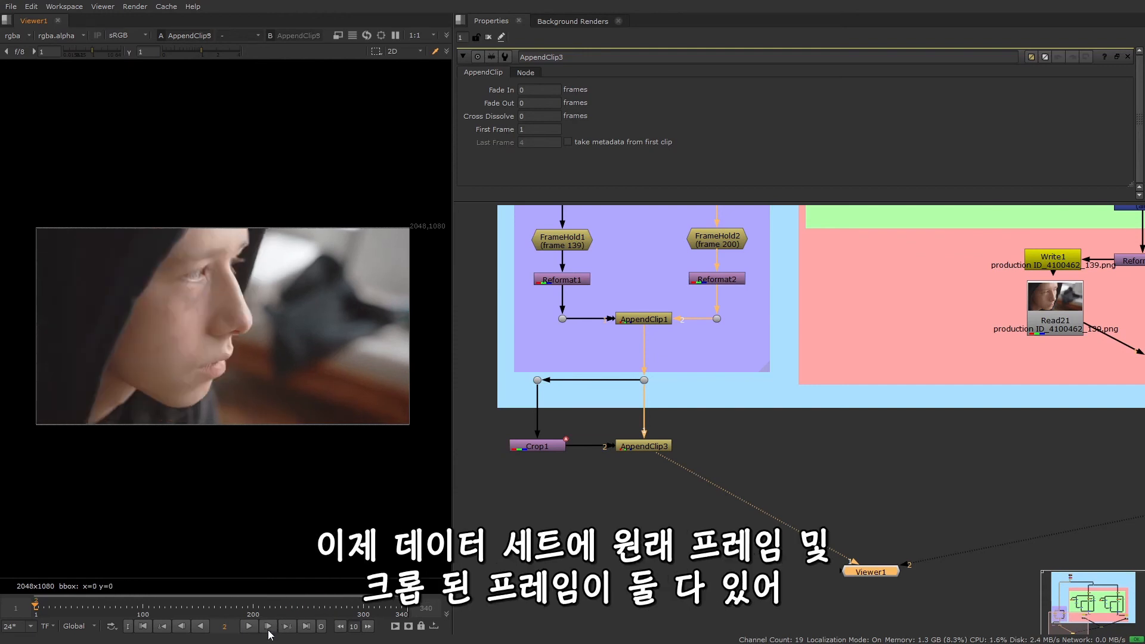
pyautogui.click(268, 631)
pyautogui.click(269, 631)
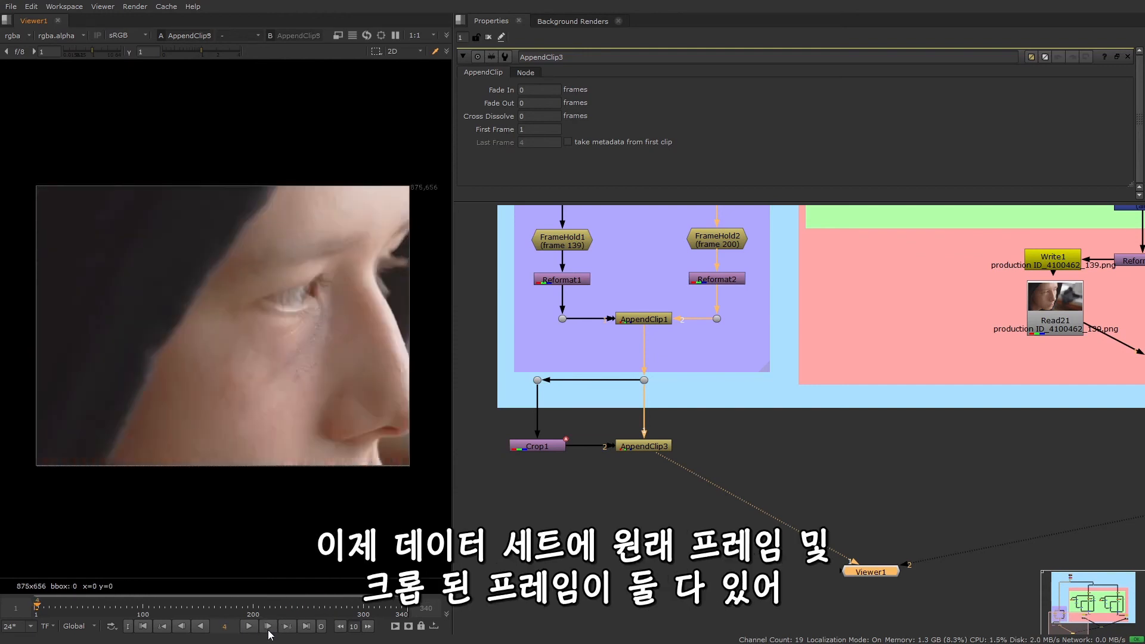
pyautogui.click(181, 626)
pyautogui.click(181, 626)
pyautogui.click(181, 626)
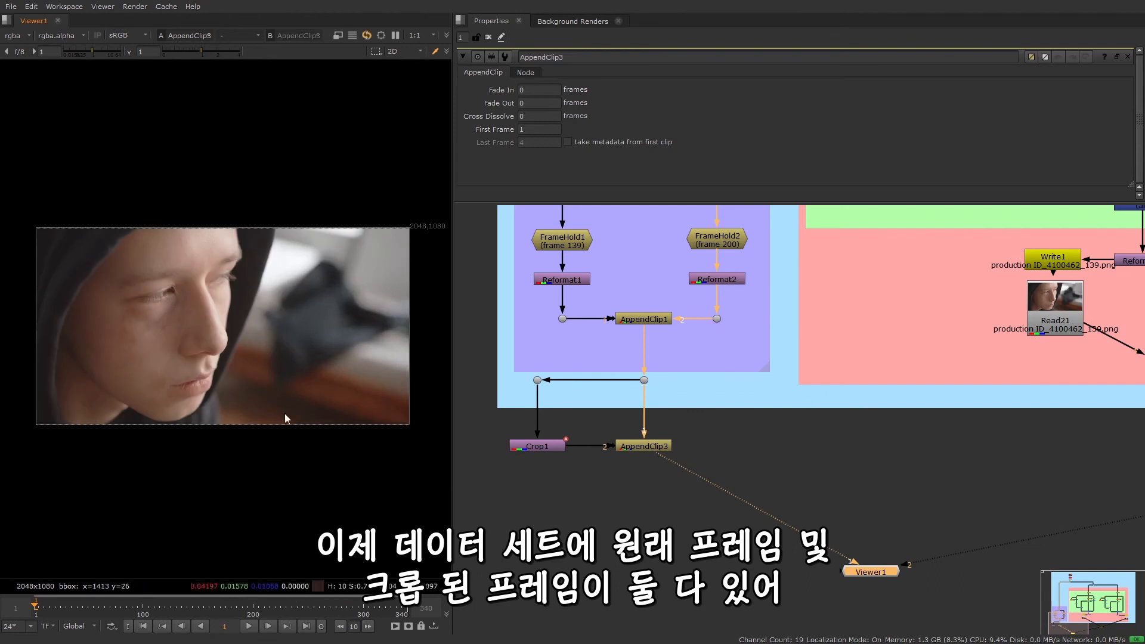
pyautogui.click(276, 626)
pyautogui.click(275, 626)
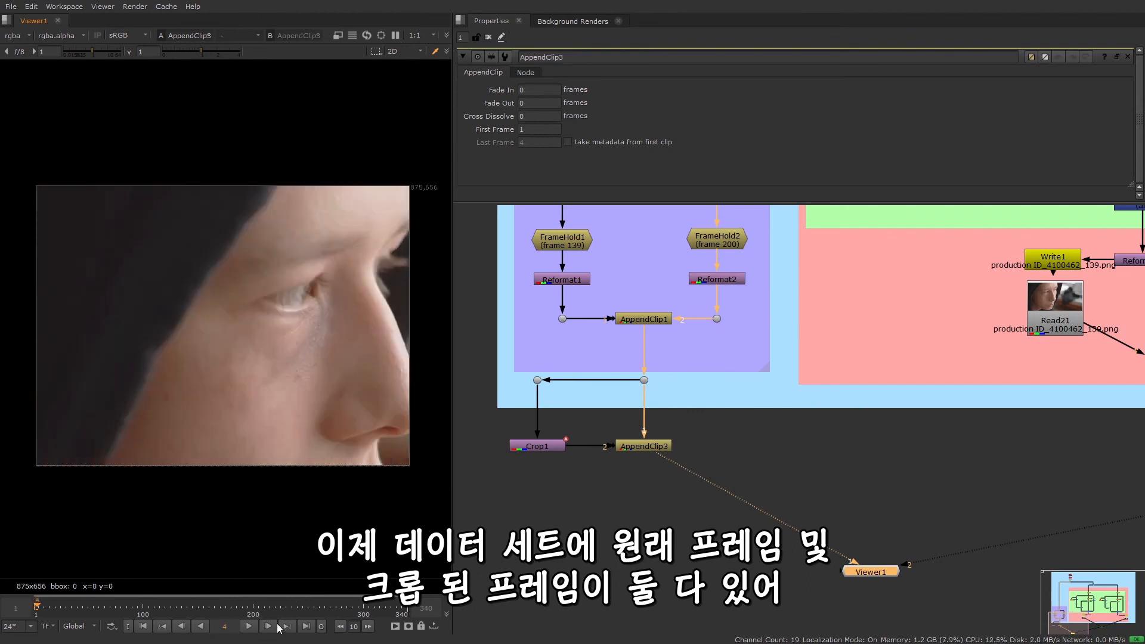
pyautogui.click(275, 626)
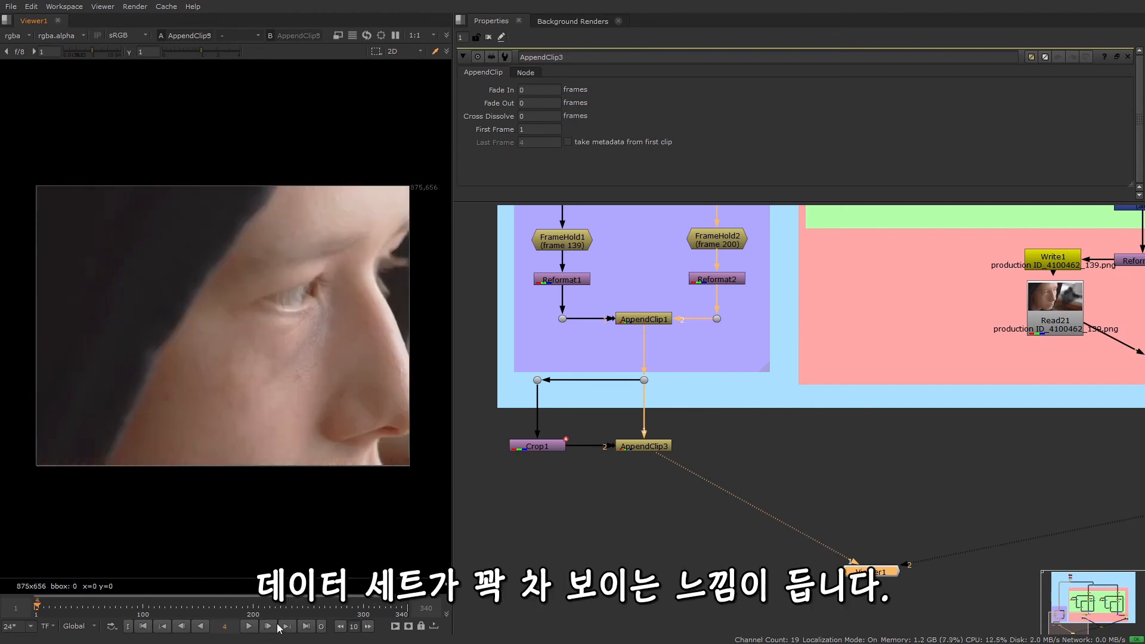
pyautogui.click(146, 627)
# Copy Crop1, AppendClip3 and the two Dots below the Input group
pyautogui.scroll(-1, 699, 516)
pyautogui.moveTo(654, 544); pyautogui.dragTo(608, 560, button='middle')
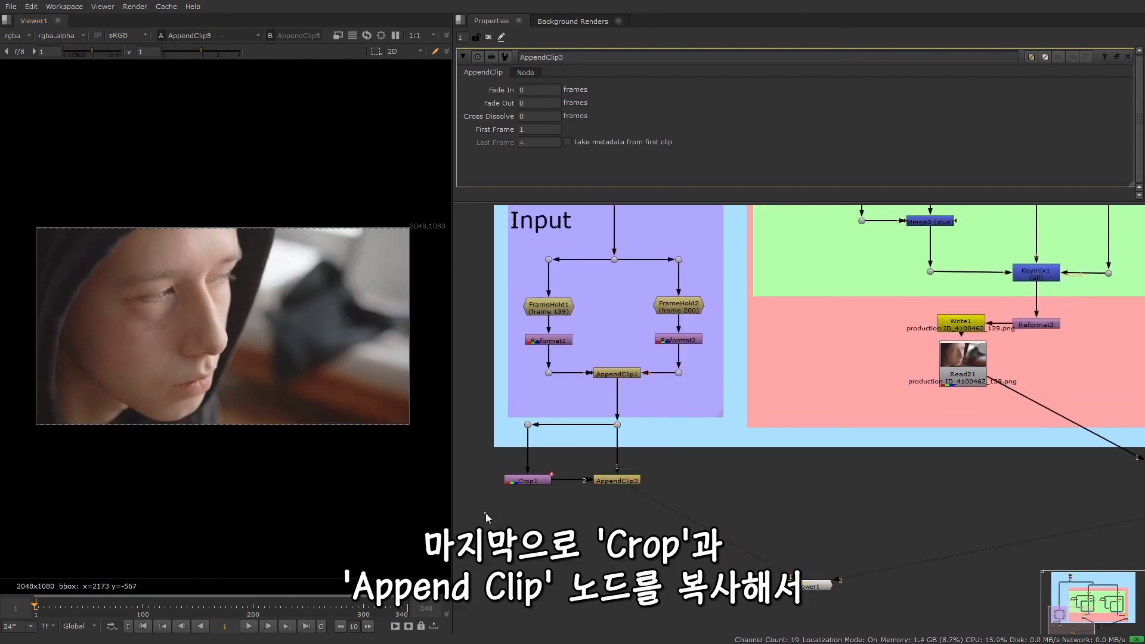
pyautogui.moveTo(484, 513); pyautogui.dragTo(644, 415)
pyautogui.hotkey('ctrl', 'c')
pyautogui.click(834, 469)
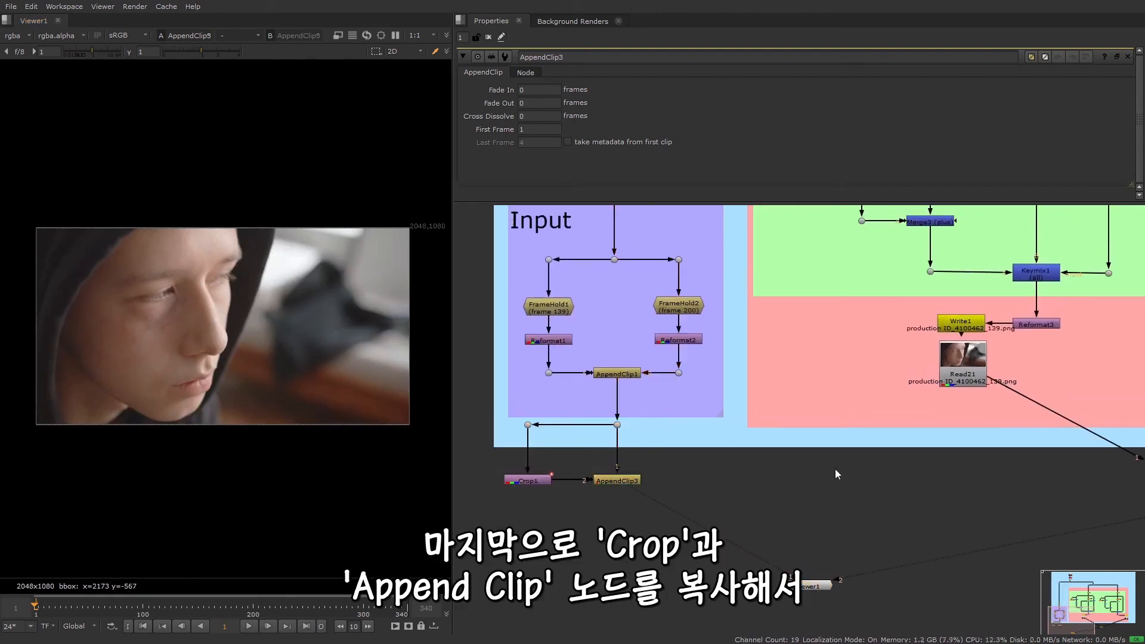
# Move AppendClip2 up into the pink clean-plate backdrop, midway between Read21 and Read22
pyautogui.moveTo(807, 501); pyautogui.dragTo(542, 519, button='middle')
pyautogui.moveTo(776, 511); pyautogui.dragTo(687, 478, button='middle')
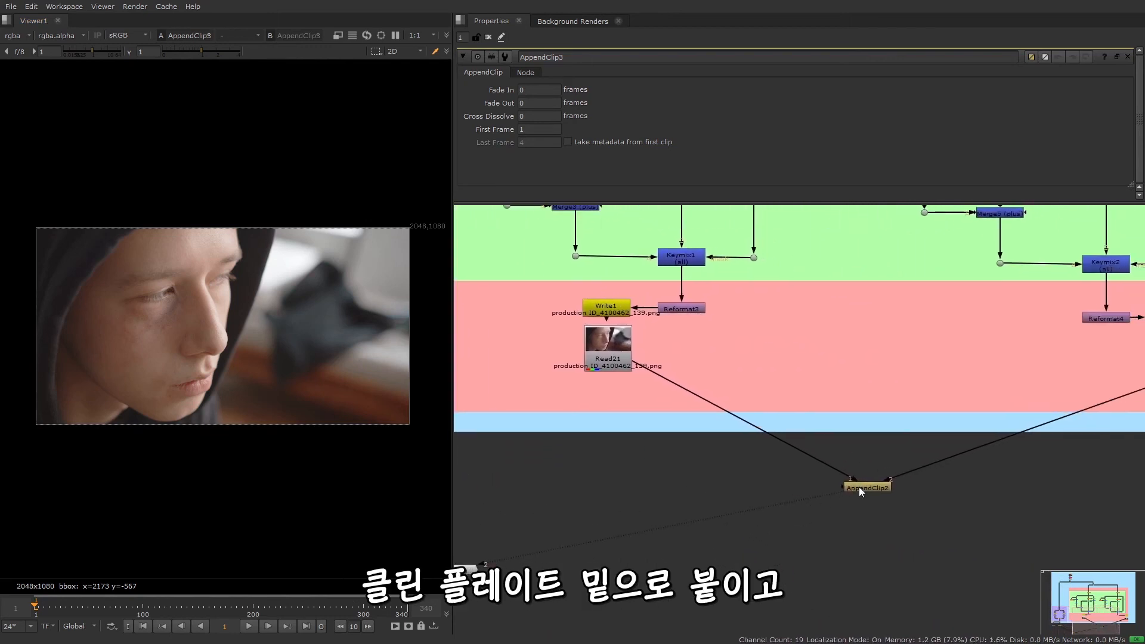
pyautogui.moveTo(858, 487); pyautogui.dragTo(877, 381)
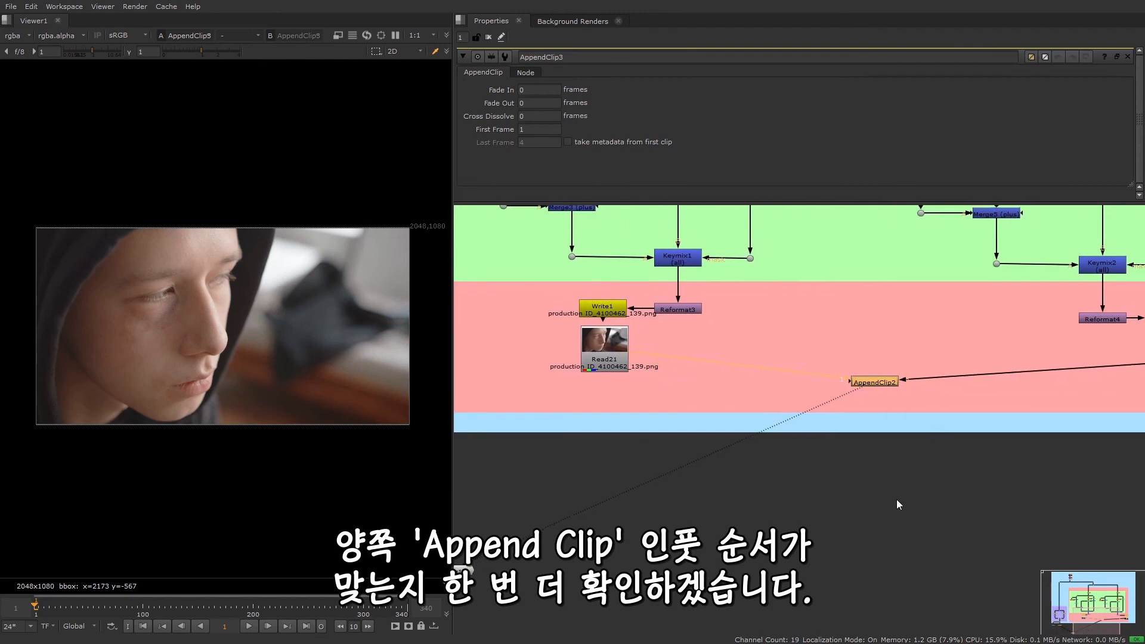
pyautogui.moveTo(897, 499); pyautogui.dragTo(790, 524, button='middle')
pyautogui.moveTo(777, 408); pyautogui.dragTo(783, 420)
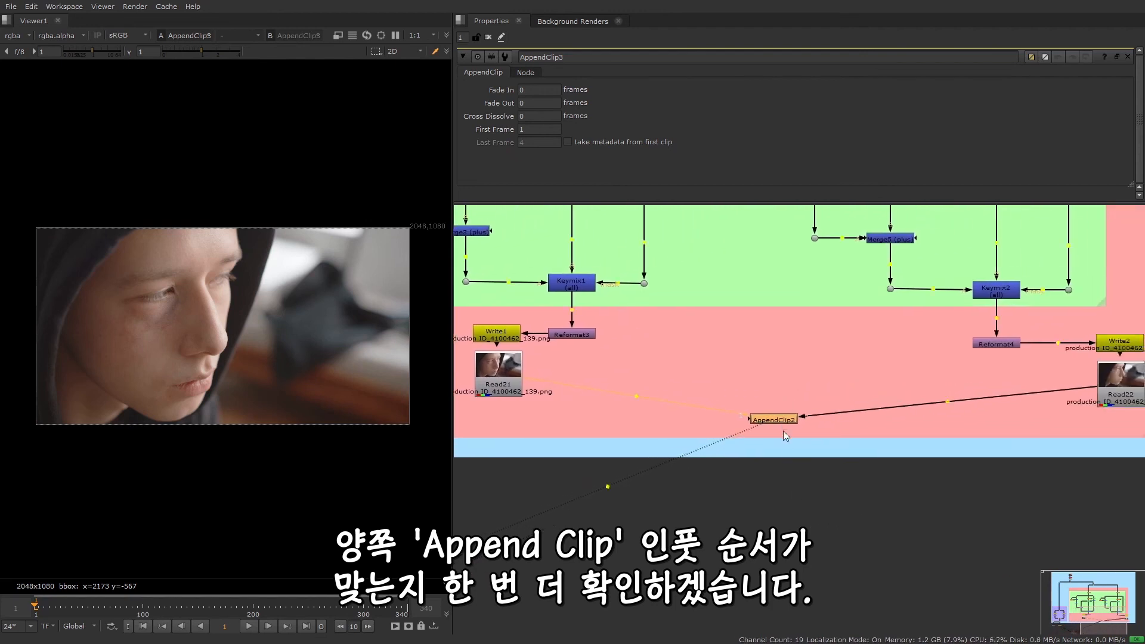
# Paste the copied Dots, Crop and AppendClip nodes under AppendClip2 and place them below the clean-plate backdrop
pyautogui.hotkey('ctrl', 'v')
pyautogui.moveTo(785, 491); pyautogui.dragTo(786, 514)
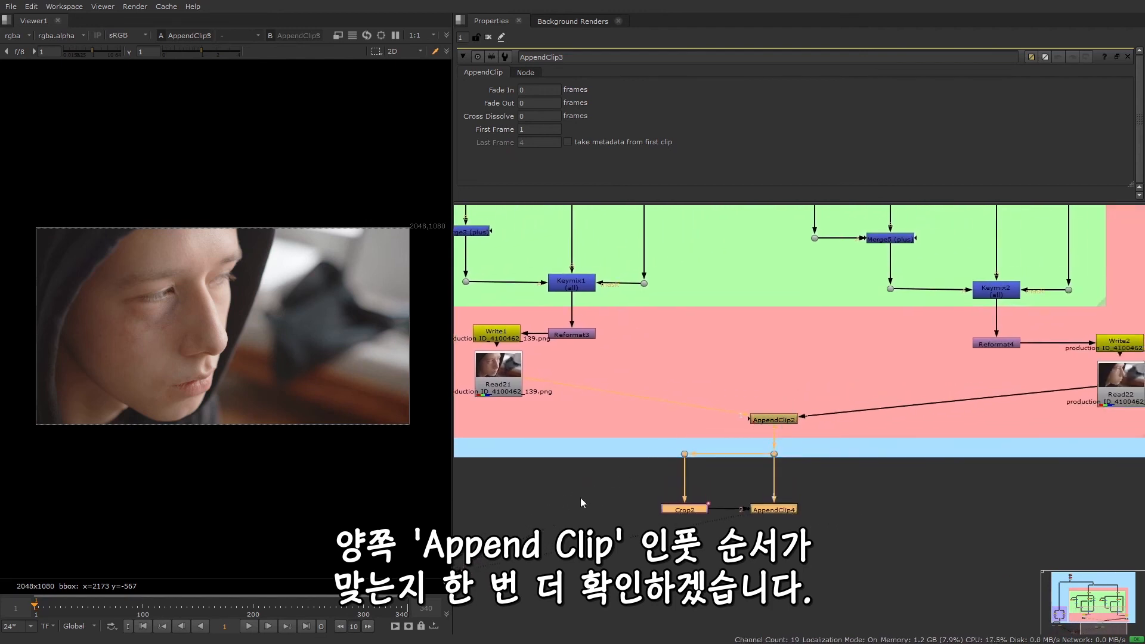
pyautogui.click(581, 497)
# Insert Dots below Read21 and Read22 so that their pipes enter AppendClip2 at right angles
pyautogui.moveTo(613, 496); pyautogui.dragTo(688, 501, button='middle')
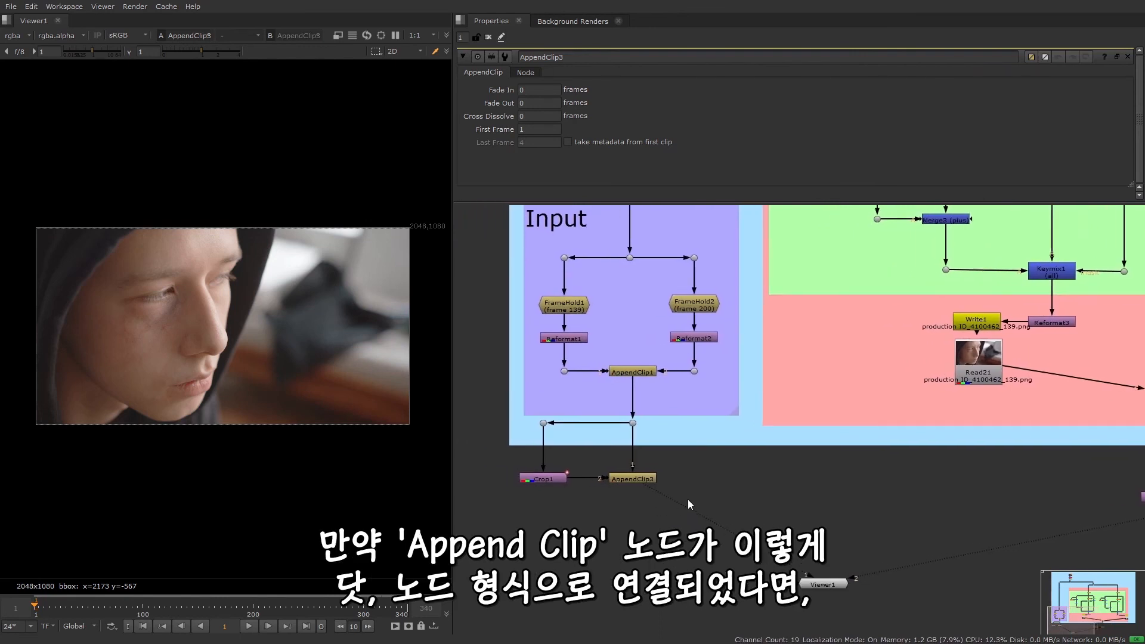
pyautogui.scroll(2, 630, 422)
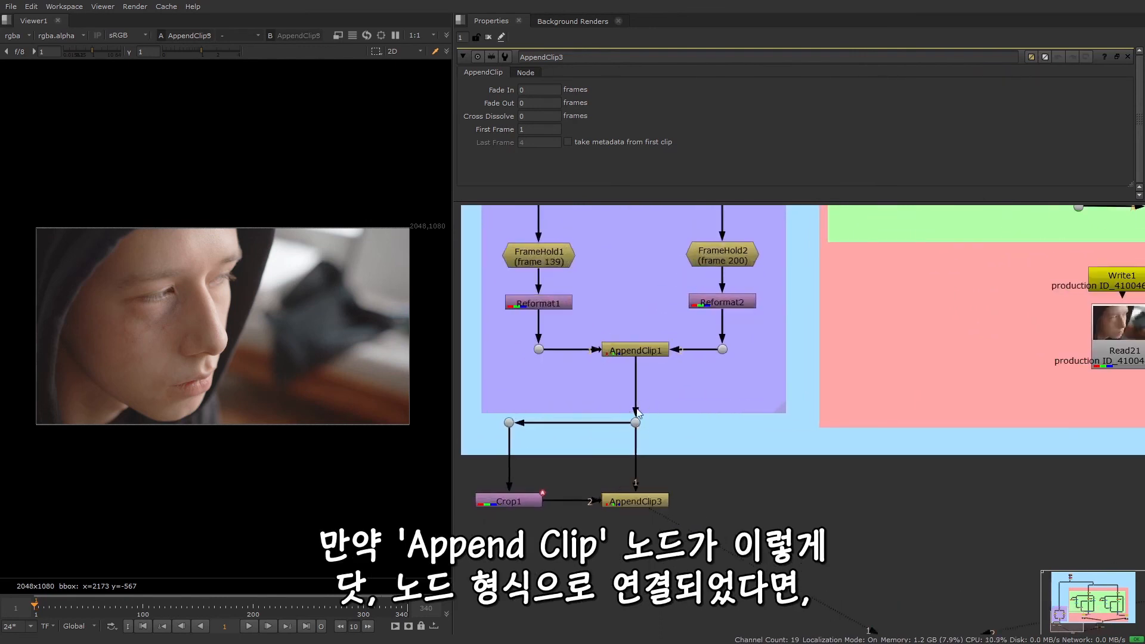
pyautogui.scroll(-2, 847, 513)
pyautogui.moveTo(1014, 506); pyautogui.dragTo(591, 473, button='middle')
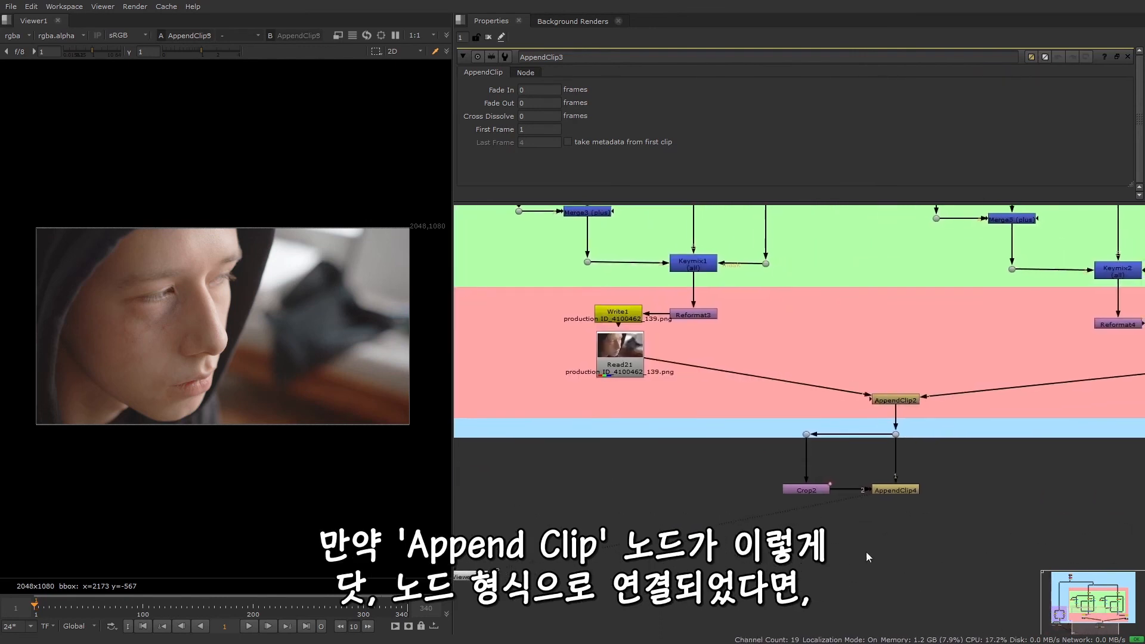
pyautogui.moveTo(909, 502); pyautogui.dragTo(827, 507, button='middle')
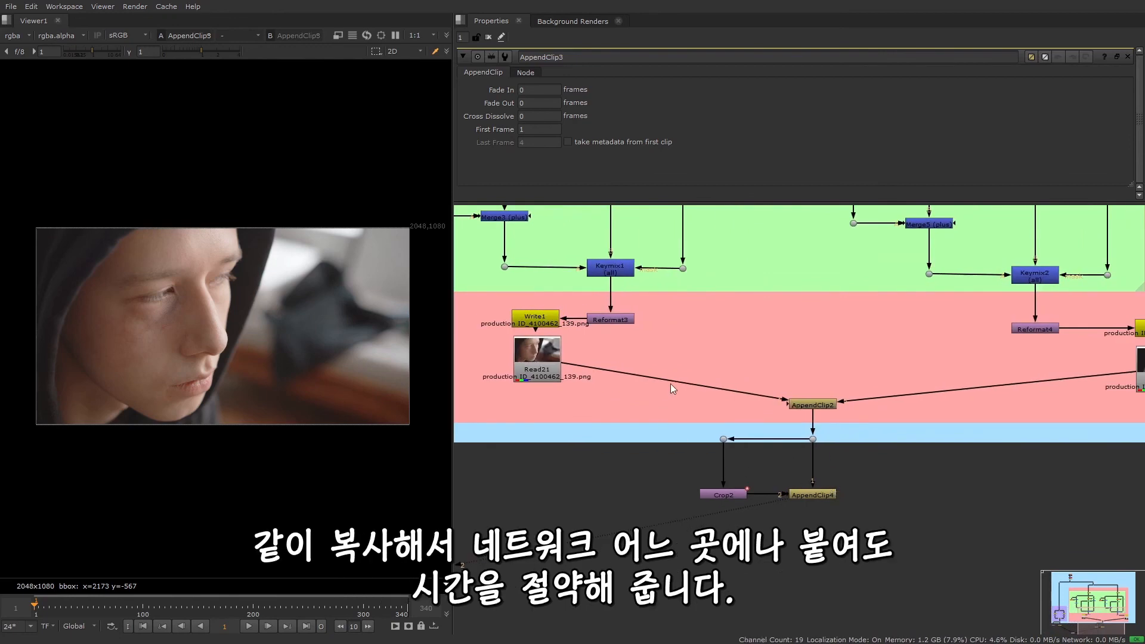
pyautogui.keyDown('ctrl'); pyautogui.moveTo(672, 382); pyautogui.dragTo(539, 402); pyautogui.keyUp('ctrl')
pyautogui.moveTo(1035, 395); pyautogui.dragTo(957, 398, button='middle')
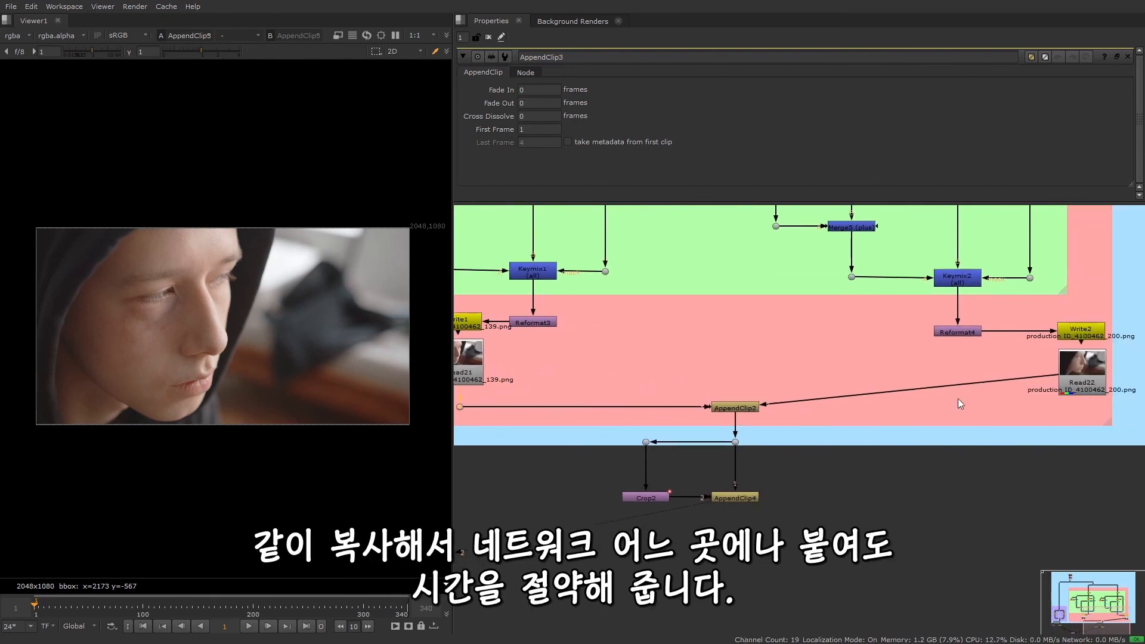
pyautogui.keyDown('ctrl'); pyautogui.moveTo(928, 389); pyautogui.dragTo(1082, 407); pyautogui.keyUp('ctrl')
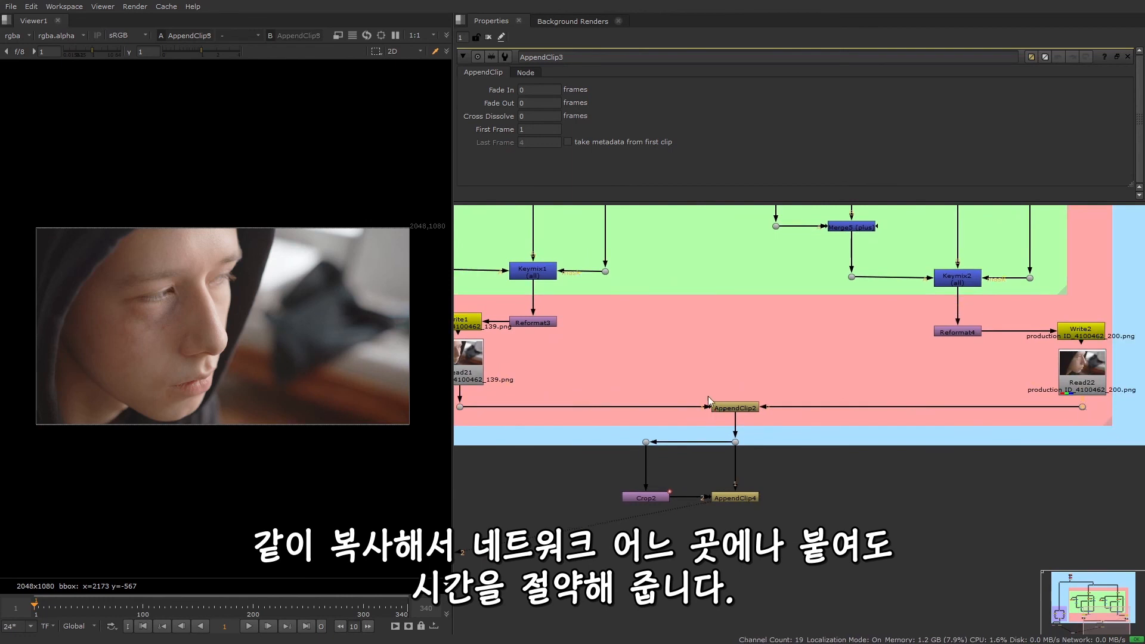
# Examine the area under the eye by switching the viewer between the AppendClip3 input and the AppendClip4 clean plate
pyautogui.scroll(-1, 741, 471)
pyautogui.moveTo(729, 515); pyautogui.dragTo(944, 516, button='middle')
pyautogui.scroll(-1, 808, 521)
pyautogui.moveTo(808, 521); pyautogui.dragTo(868, 522, button='middle')
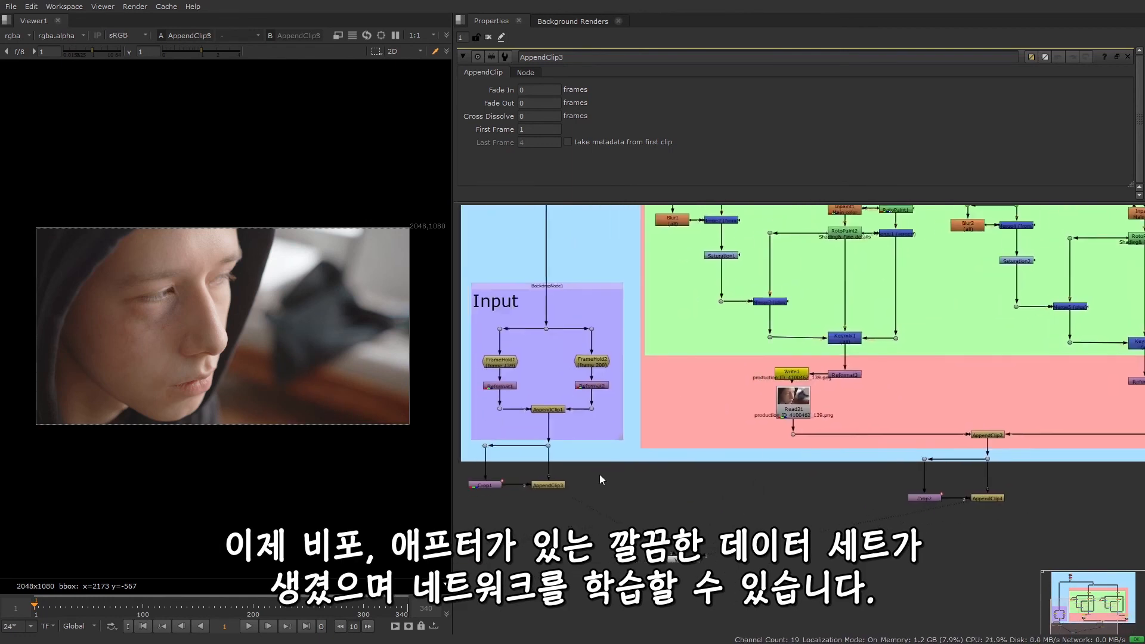
pyautogui.scroll(2, 137, 296)
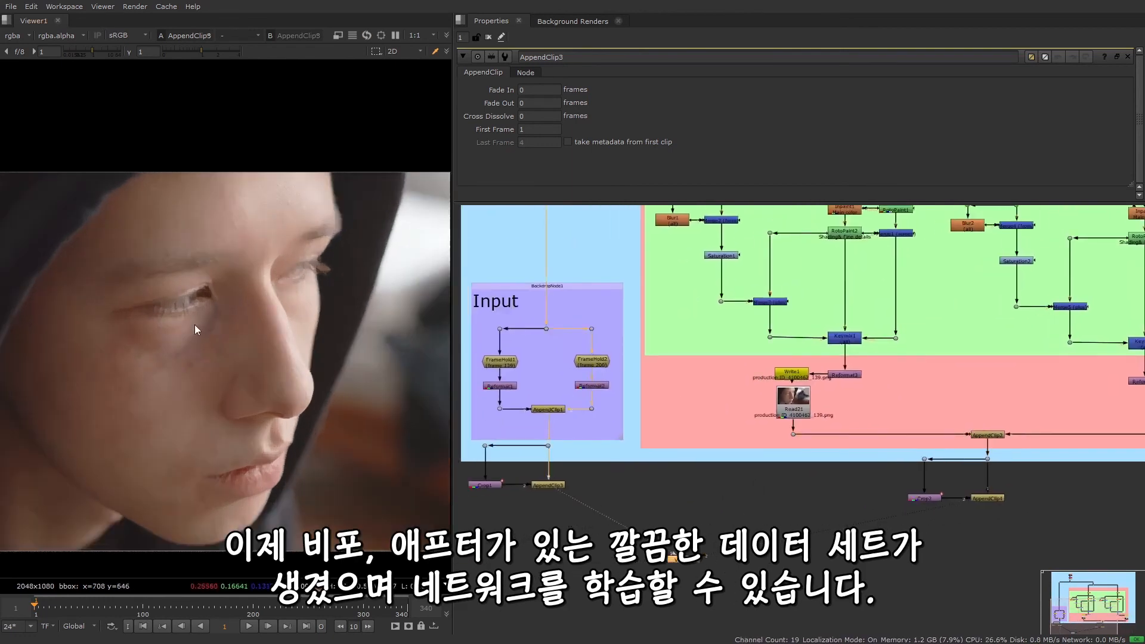
pyautogui.scroll(2, 195, 329)
pyautogui.press('2')
pyautogui.press('1')
pyautogui.press('2')
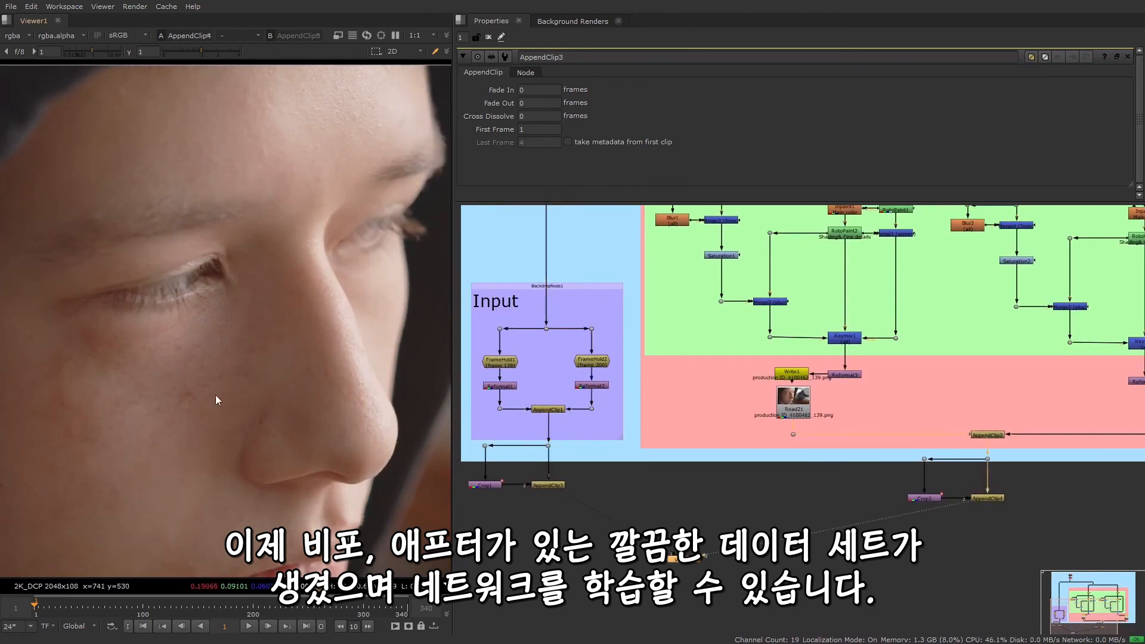
pyautogui.scroll(-5, 215, 395)
pyautogui.moveTo(275, 452); pyautogui.dragTo(258, 423, button='middle')
# Add a CopyCat node between the AppendClip3 and AppendClip4 branches
pyautogui.moveTo(868, 578); pyautogui.dragTo(860, 560, button='middle')
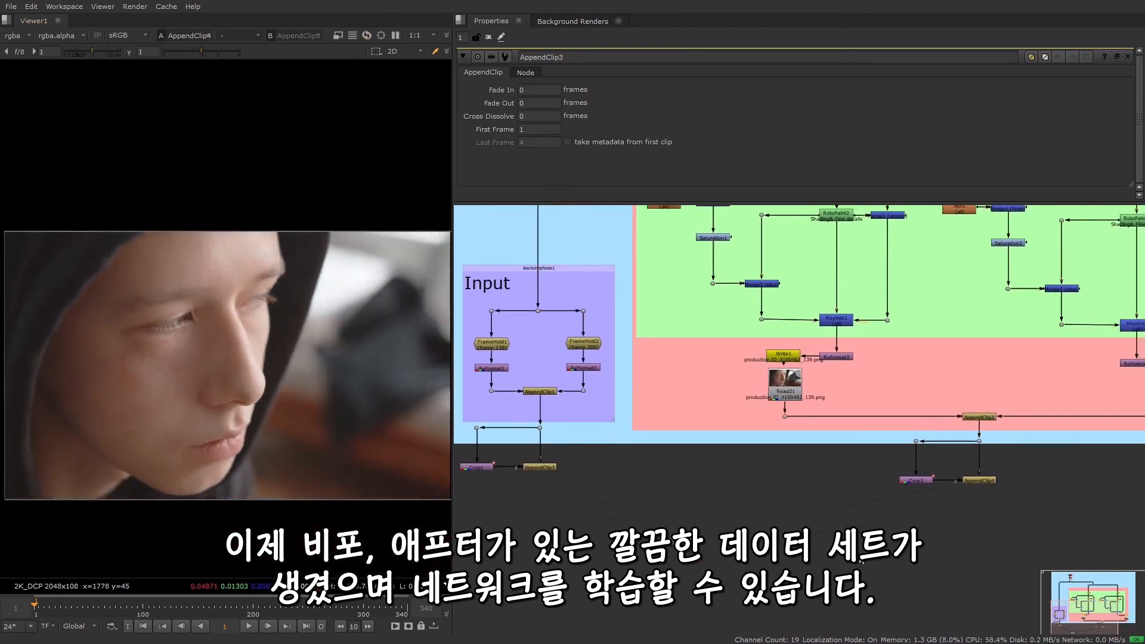
pyautogui.press('Tab')
pyautogui.write('copy')
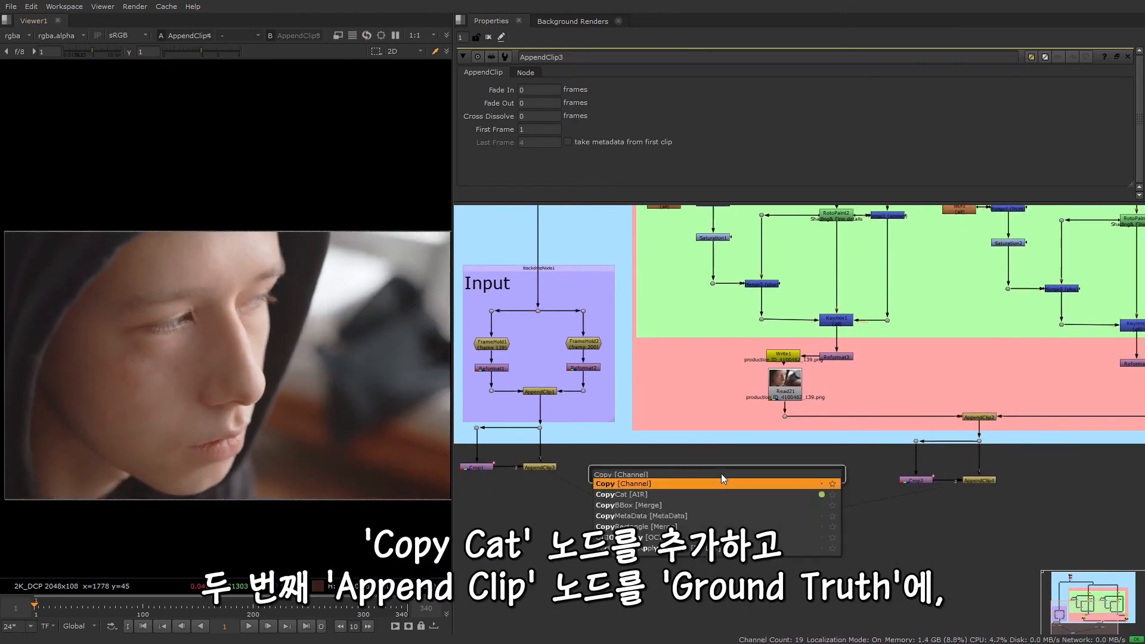
pyautogui.press('Down')
pyautogui.press('Return')
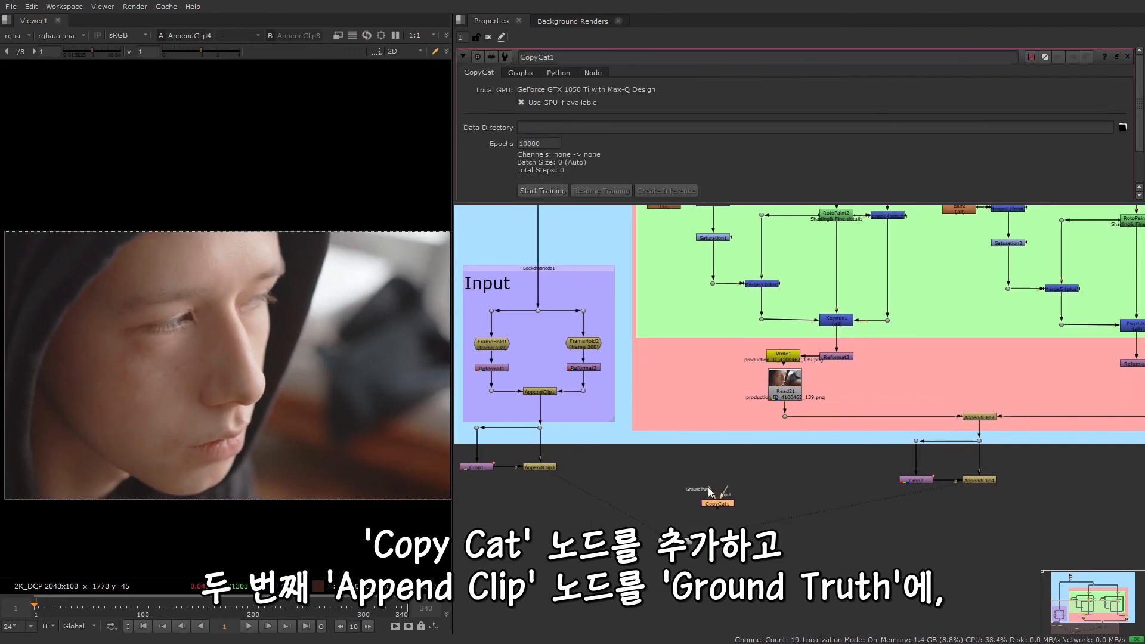
# Connect CopyCat1's GroundTruth to AppendClip4 and its Input to AppendClip3
pyautogui.scroll(2, 710, 492)
pyautogui.moveTo(717, 482); pyautogui.dragTo(1086, 463)
pyautogui.moveTo(724, 481); pyautogui.dragTo(491, 448)
# Insert Dots under AppendClip3 and AppendClip4 to square up the CopyCat1 pipes, and move Viewer1 down below CopyCat1
pyautogui.keyDown('ctrl'); pyautogui.moveTo(524, 484); pyautogui.dragTo(472, 496); pyautogui.keyUp('ctrl')
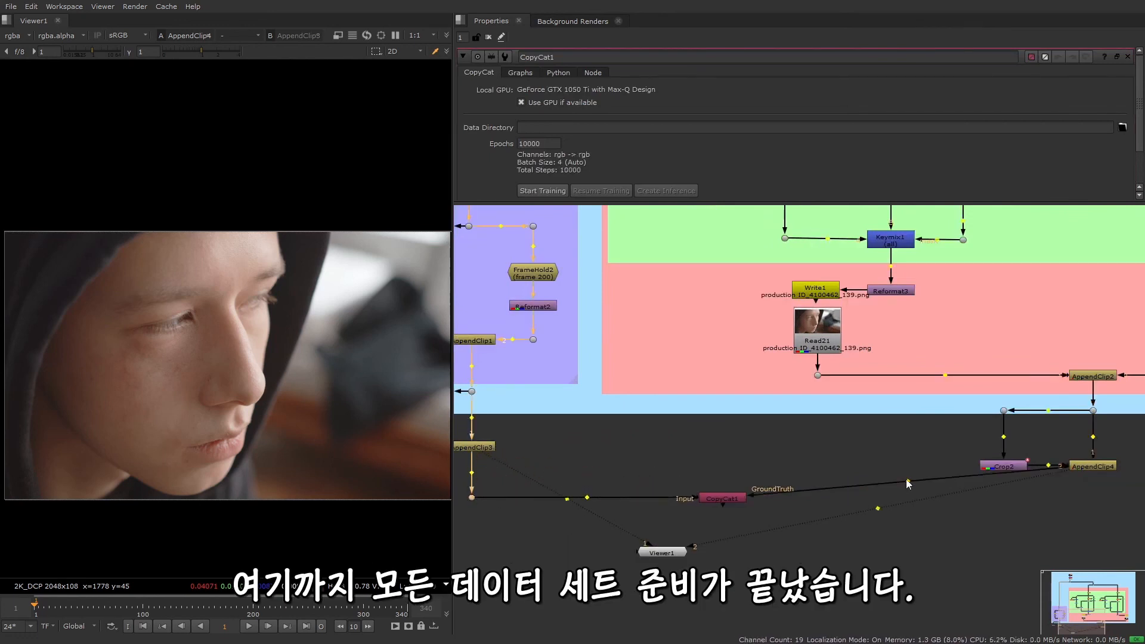
pyautogui.keyDown('ctrl'); pyautogui.moveTo(908, 481); pyautogui.dragTo(1093, 499); pyautogui.keyUp('ctrl')
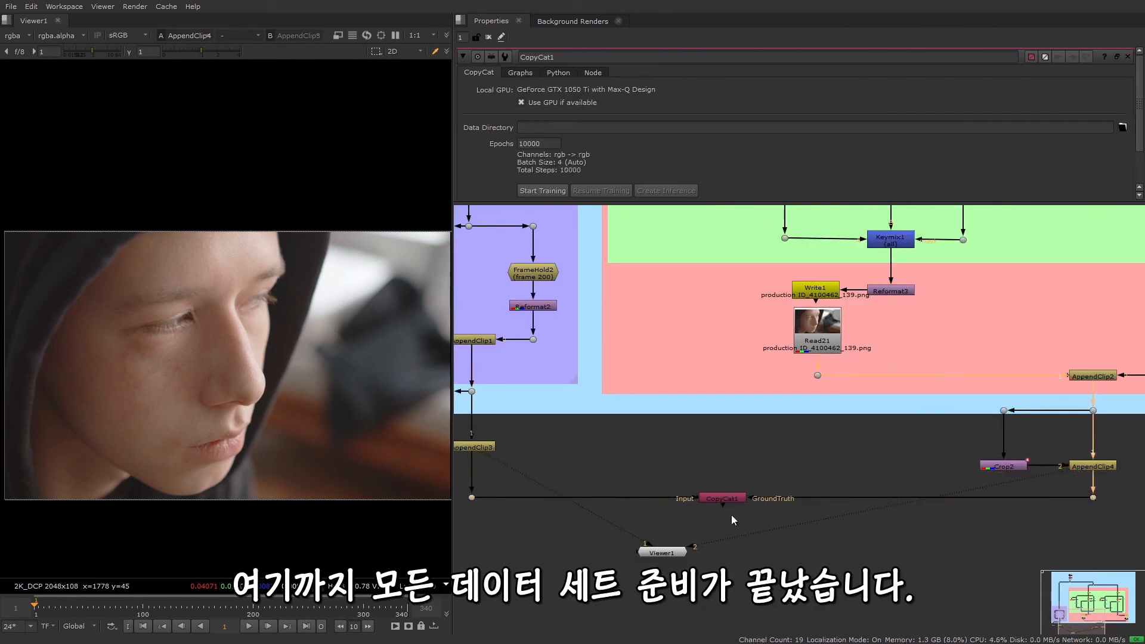
pyautogui.moveTo(673, 554); pyautogui.dragTo(741, 592)
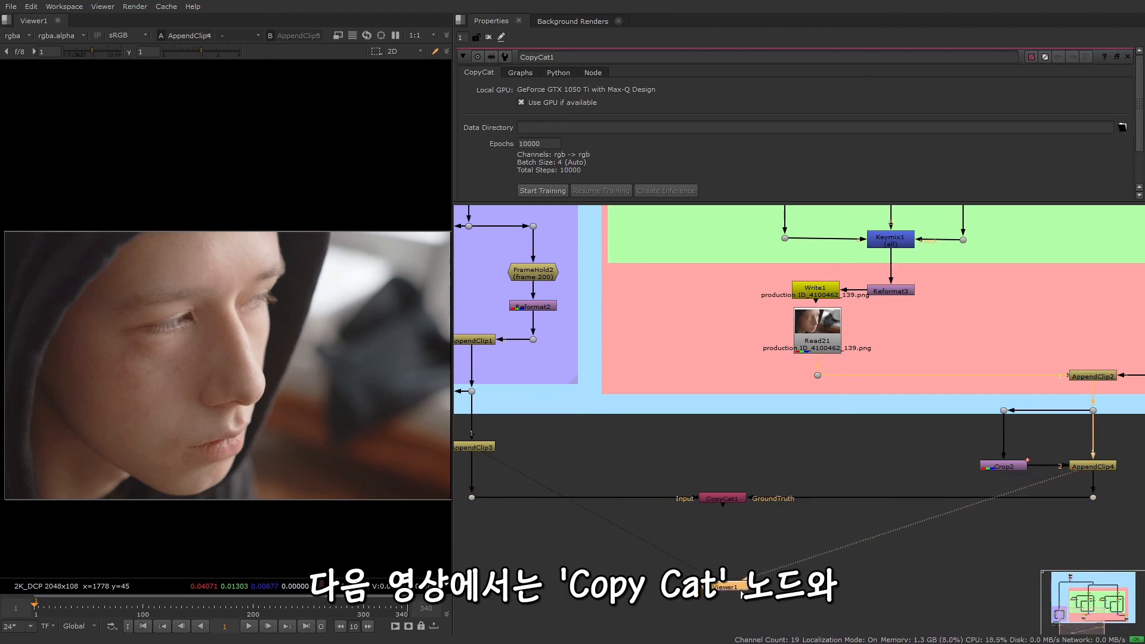
pyautogui.click(749, 548)
# Show CopyCat1 in the viewer
pyautogui.click(738, 500)
pyautogui.press('1')
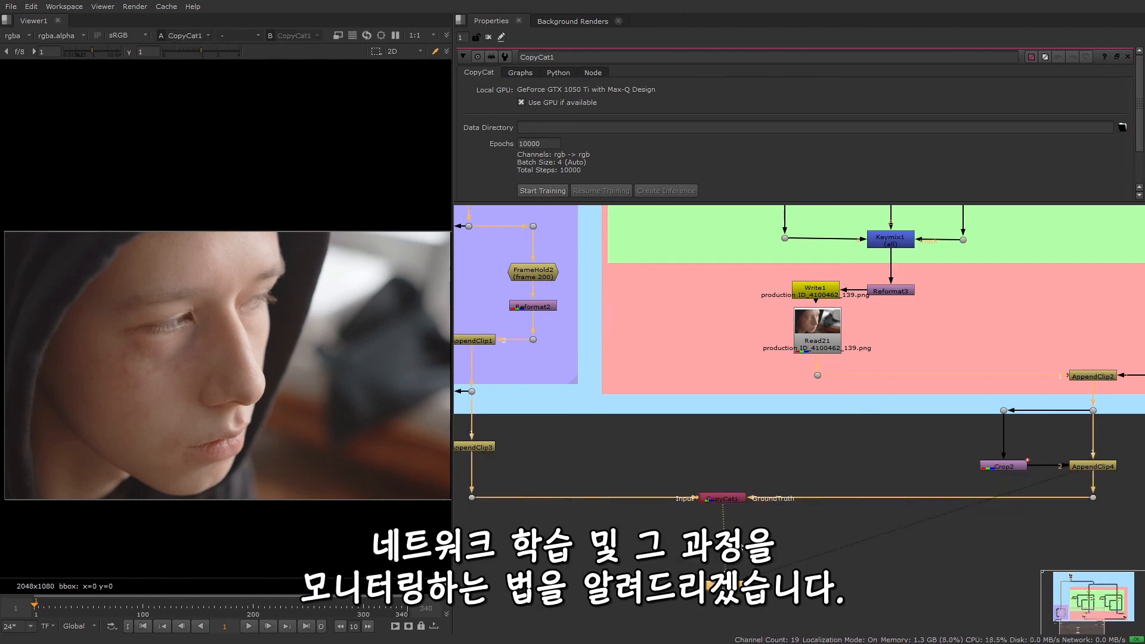
pyautogui.click(743, 539)
pyautogui.scroll(-4, 742, 538)
pyautogui.moveTo(646, 570); pyautogui.dragTo(600, 542, button='middle')
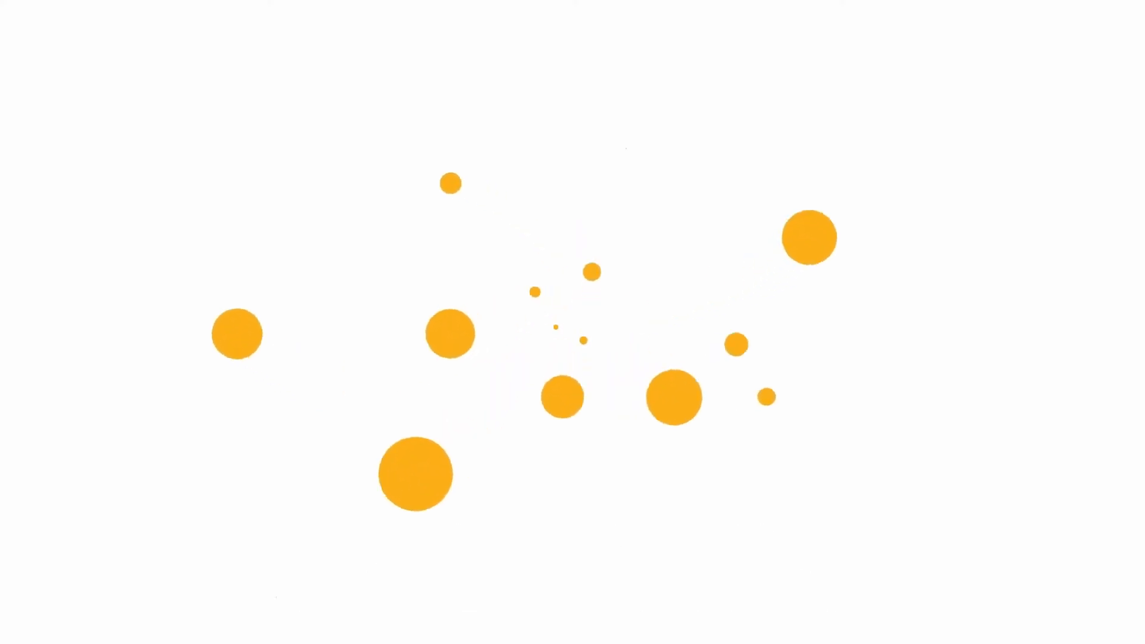